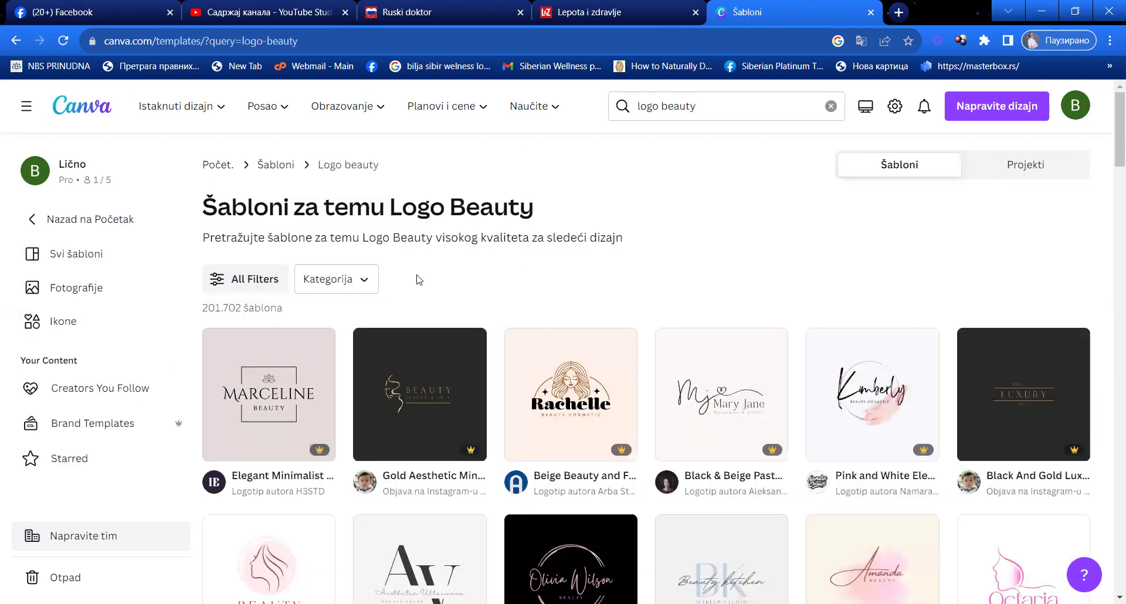
# Browse the beauty logo templates and open the preview of the Beige Beauty and Feminine Beauty Cosmetic Logo
pyautogui.scroll(-1, 789, 380)
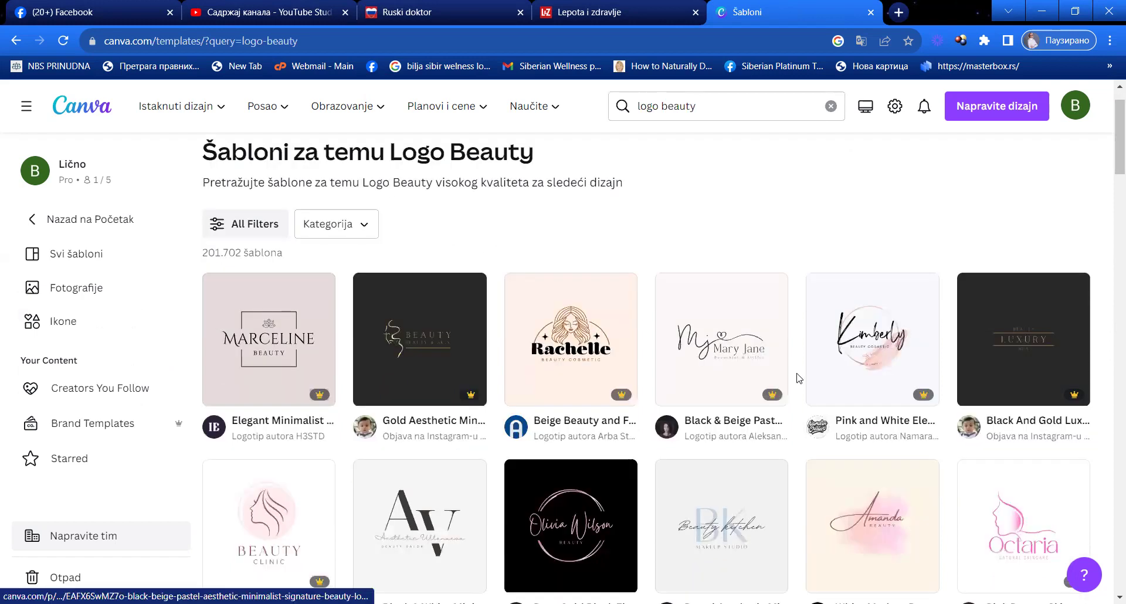
pyautogui.scroll(-1, 610, 451)
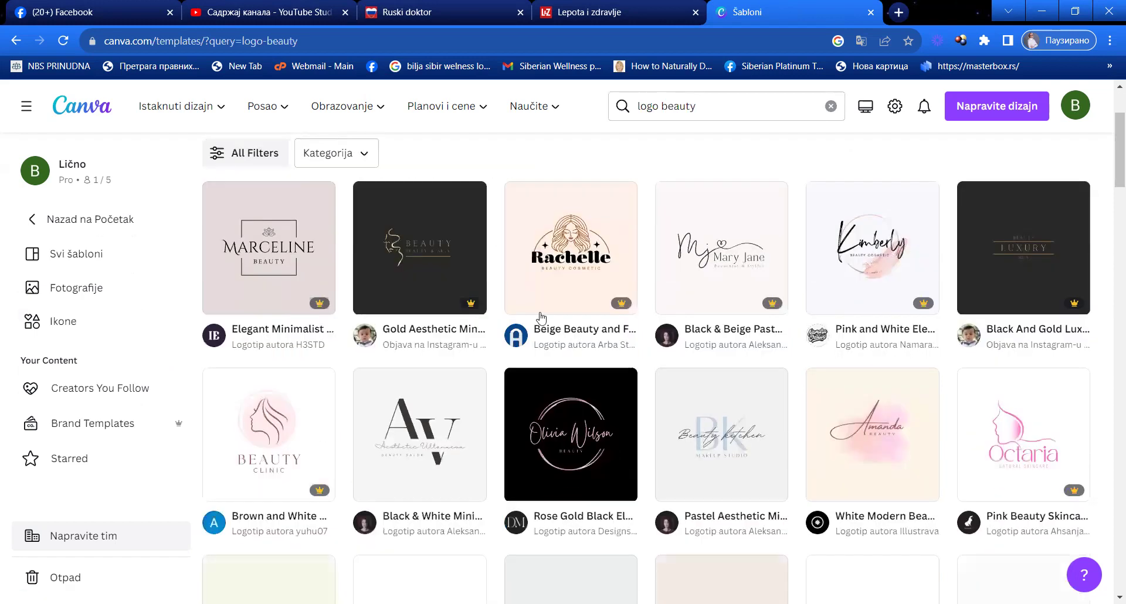
pyautogui.click(541, 265)
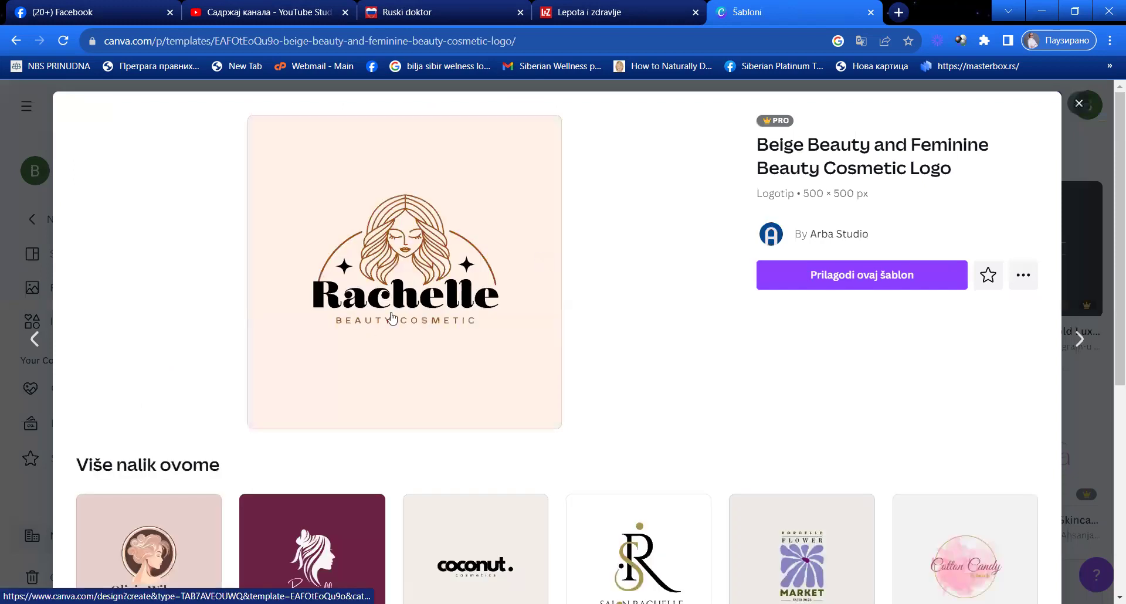
# Find the Pink Gold Elegant Cotton Candy Store Logo among the similar templates and start customizing it
pyautogui.scroll(-3, 365, 310)
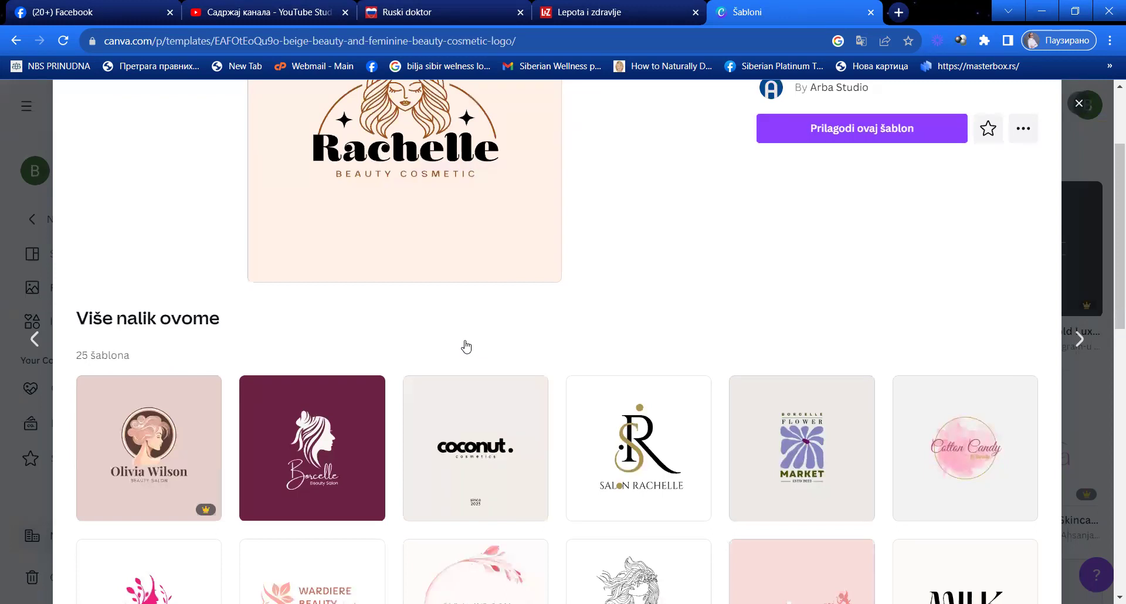
pyautogui.scroll(-5, 466, 347)
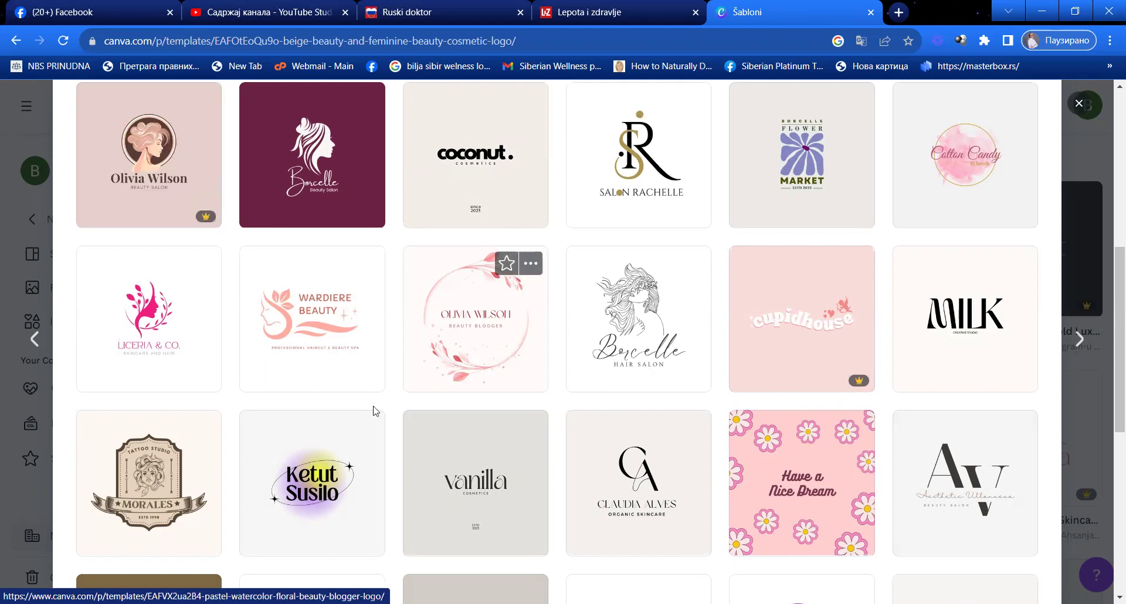
pyautogui.click(935, 357)
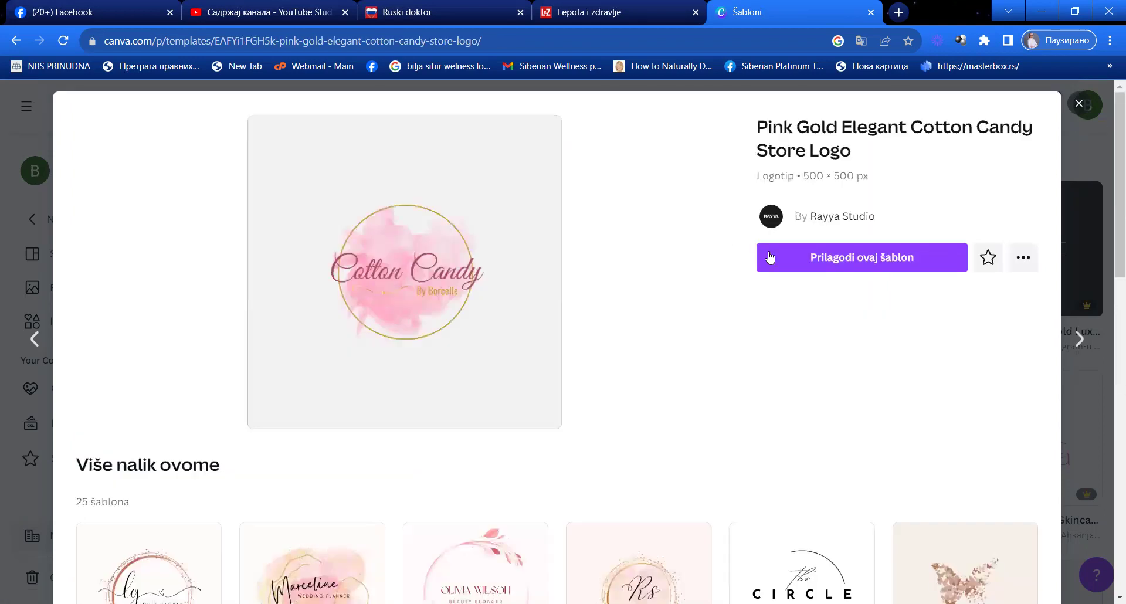
pyautogui.click(826, 267)
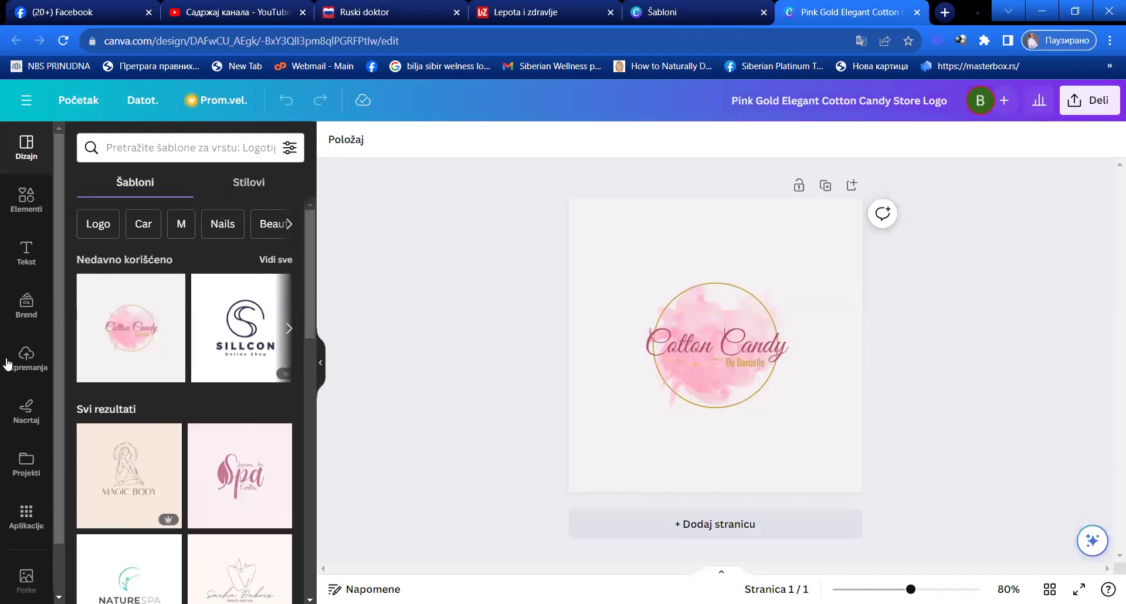
# Replace the design with the recently used Green Minimalist Nature Beauty Care Logo template
pyautogui.moveTo(164, 276)
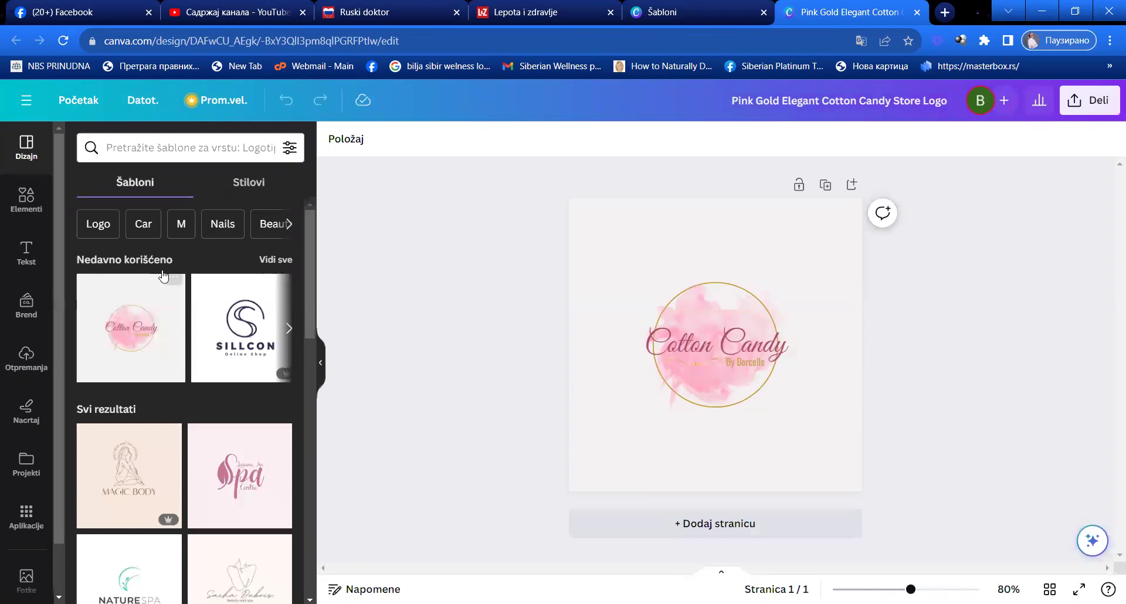
pyautogui.moveTo(245, 340)
pyautogui.click(289, 339)
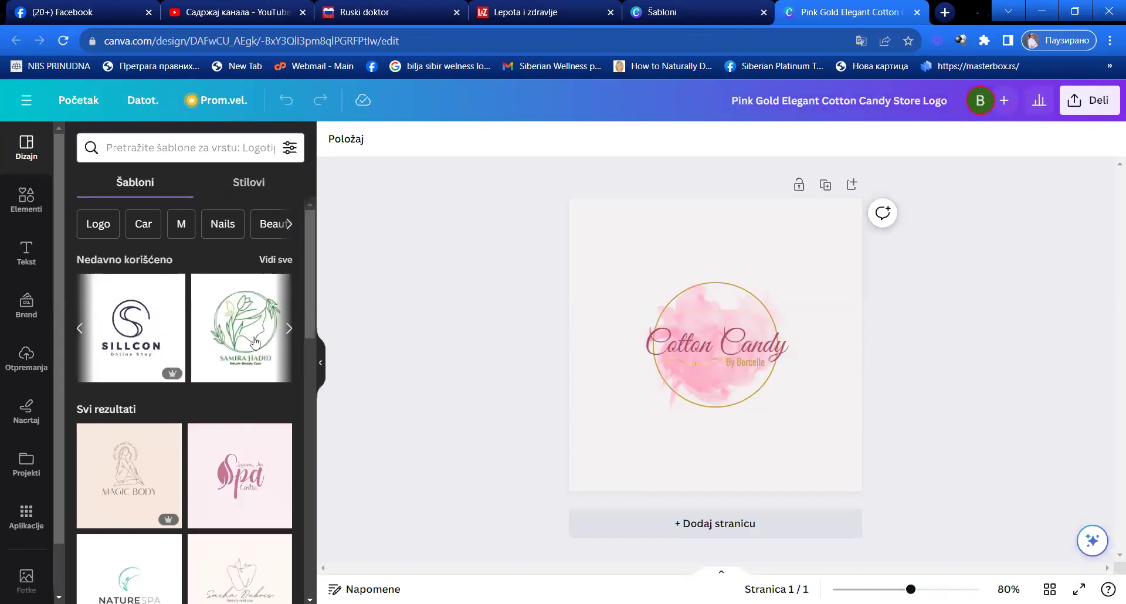
pyautogui.click(254, 342)
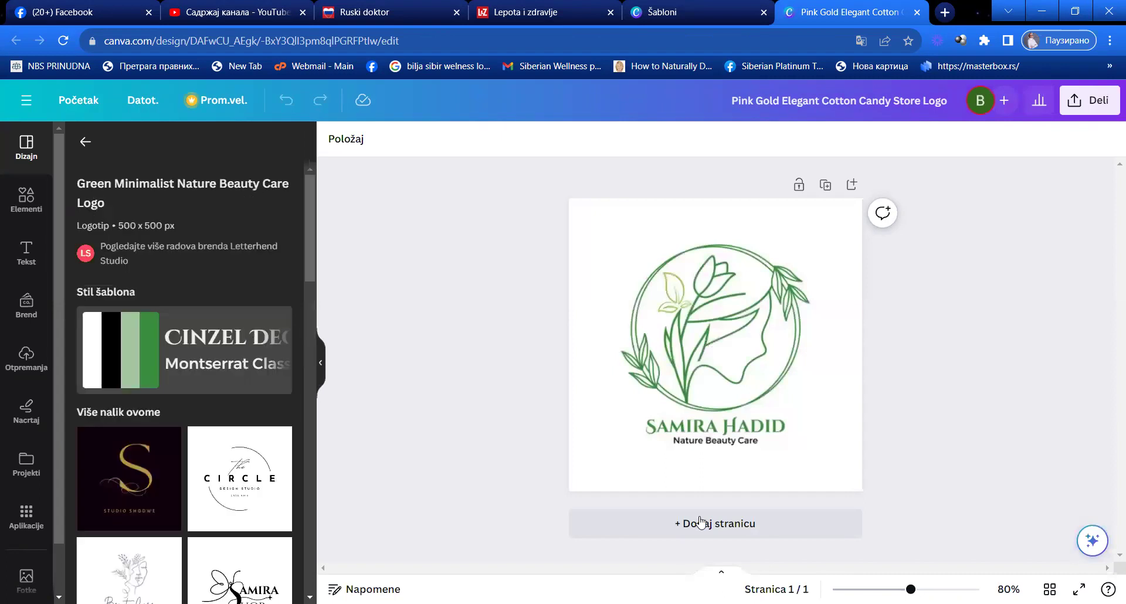
pyautogui.click(856, 365)
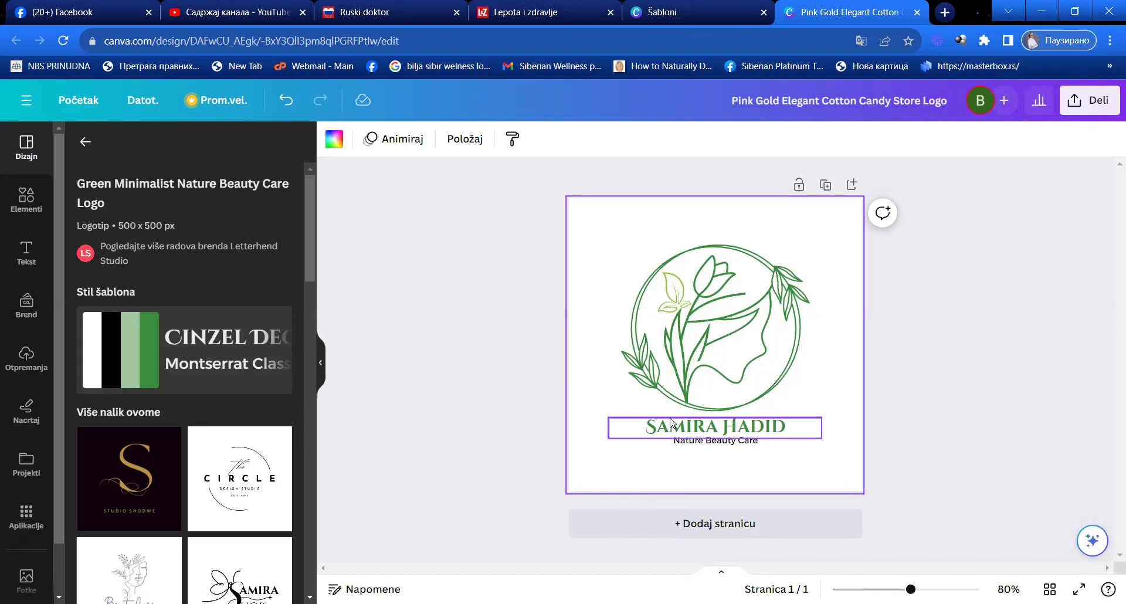
# Replace the logo's main name text below the floral circle with "PRIRPDNA LEPOTA"
pyautogui.click(718, 422)
pyautogui.doubleClick(796, 427)
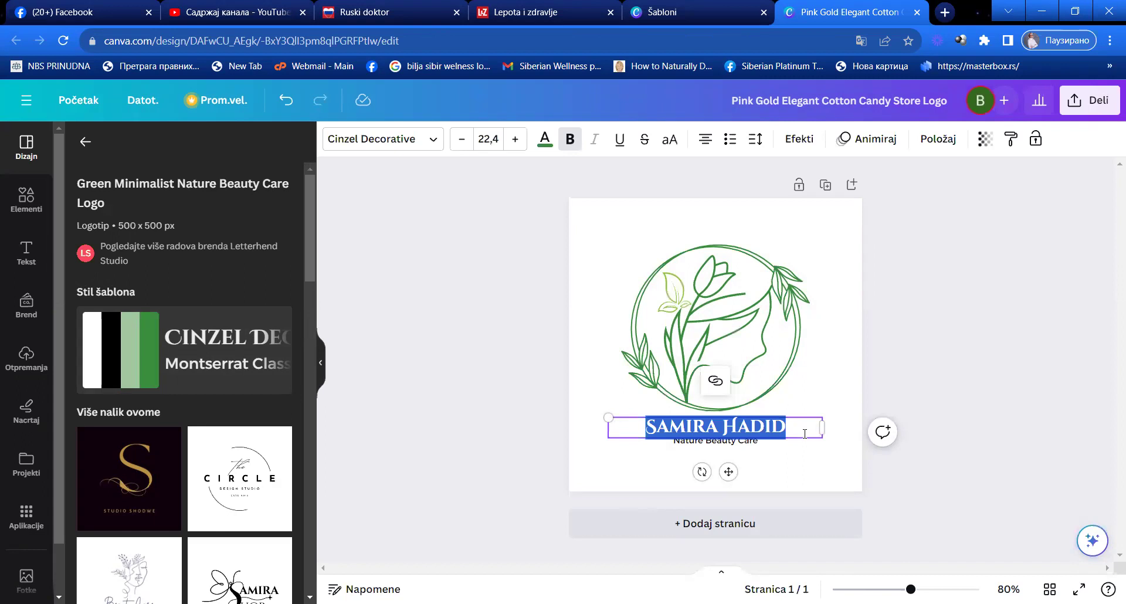
pyautogui.write('PRIRPDNA')
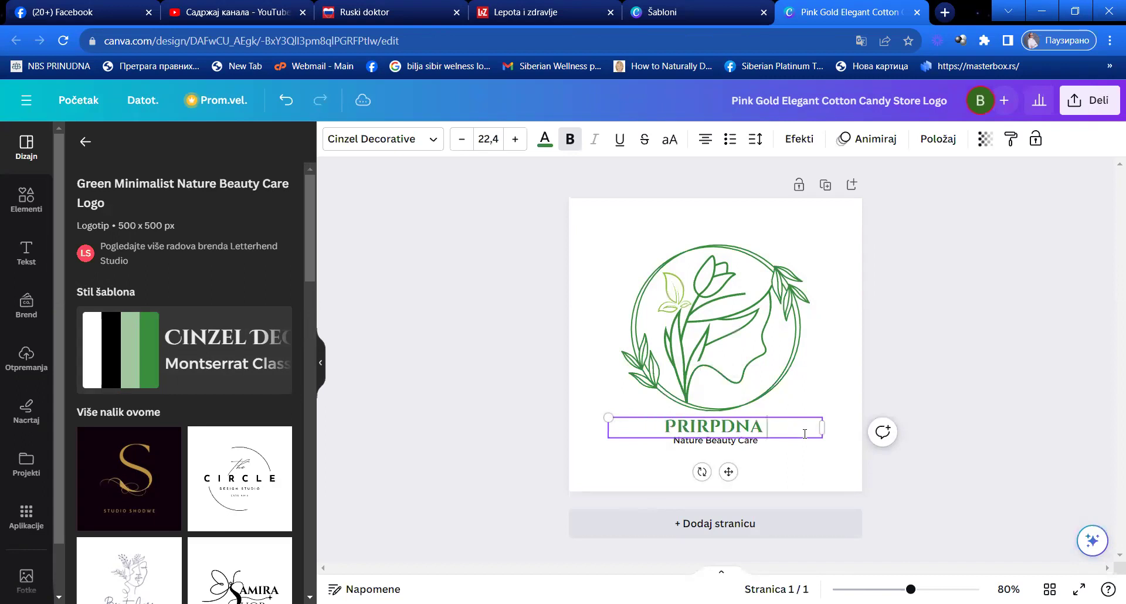
pyautogui.write(' LEPOTA')
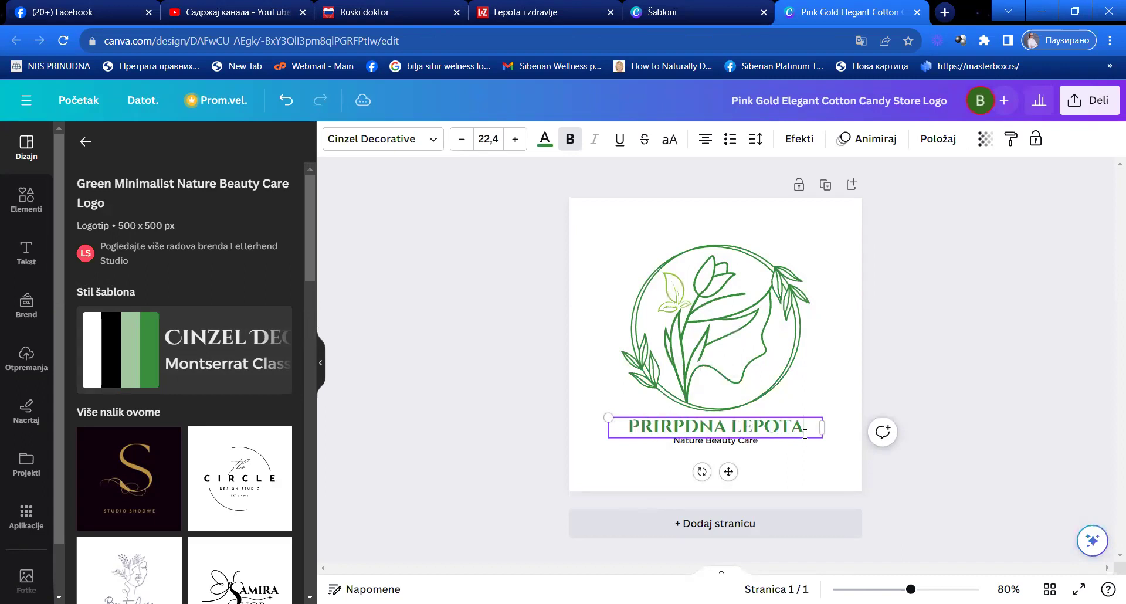
pyautogui.click(699, 450)
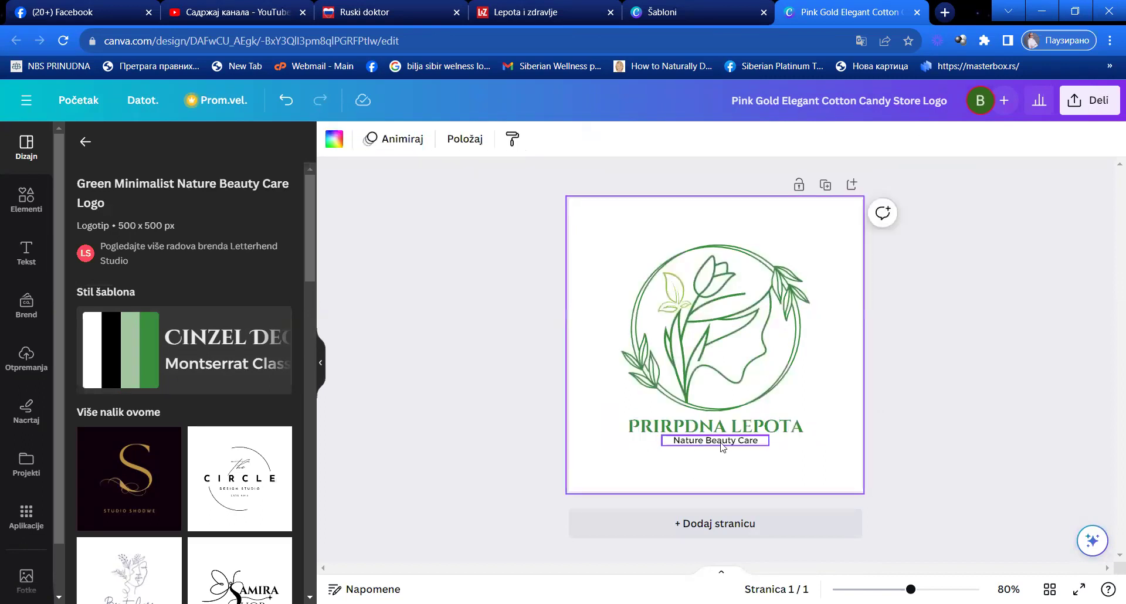
pyautogui.click(760, 446)
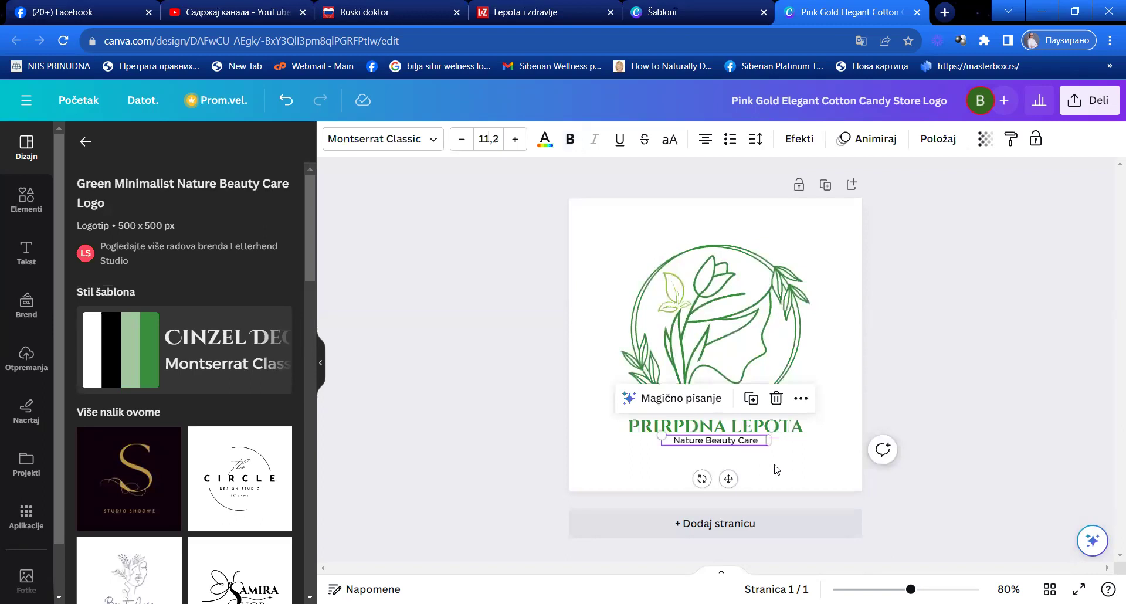
pyautogui.click(776, 466)
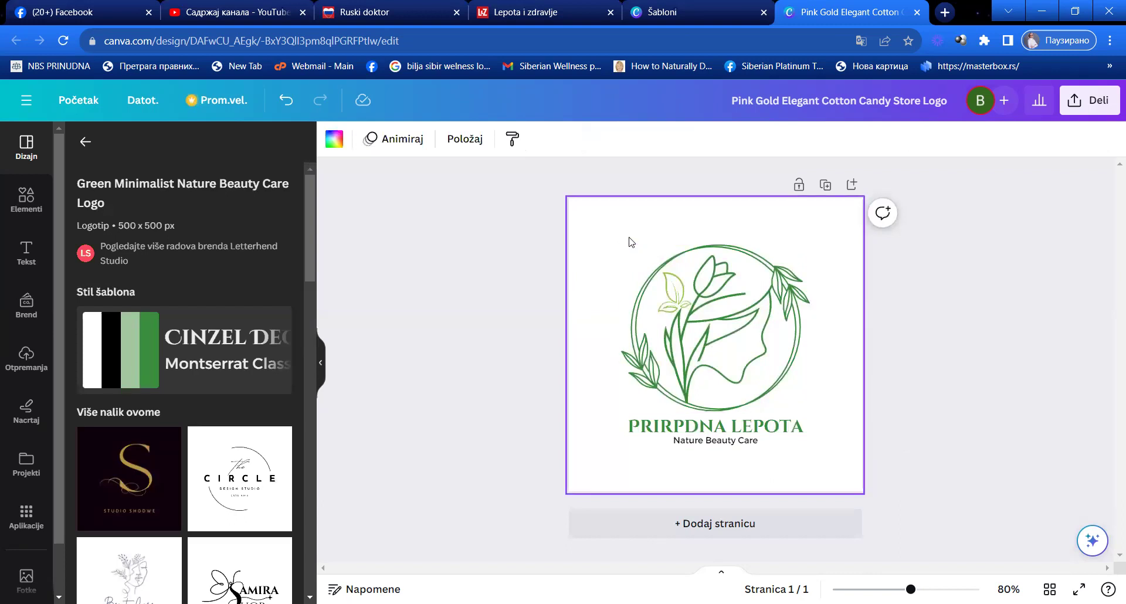
pyautogui.click(972, 410)
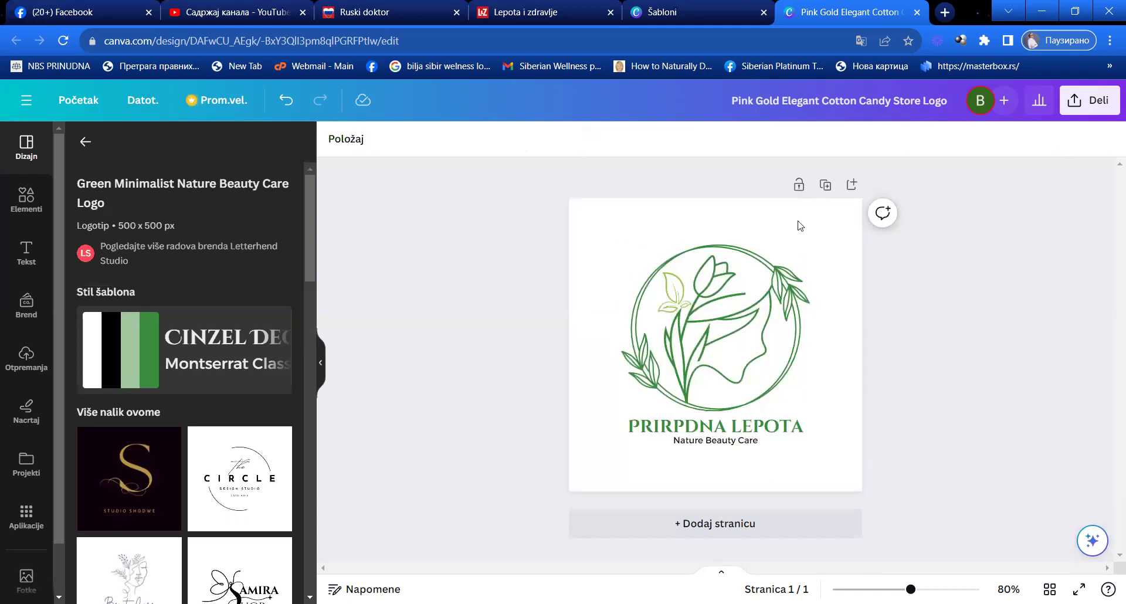
# Download the logo as a PNG with a transparent background
pyautogui.click(1107, 101)
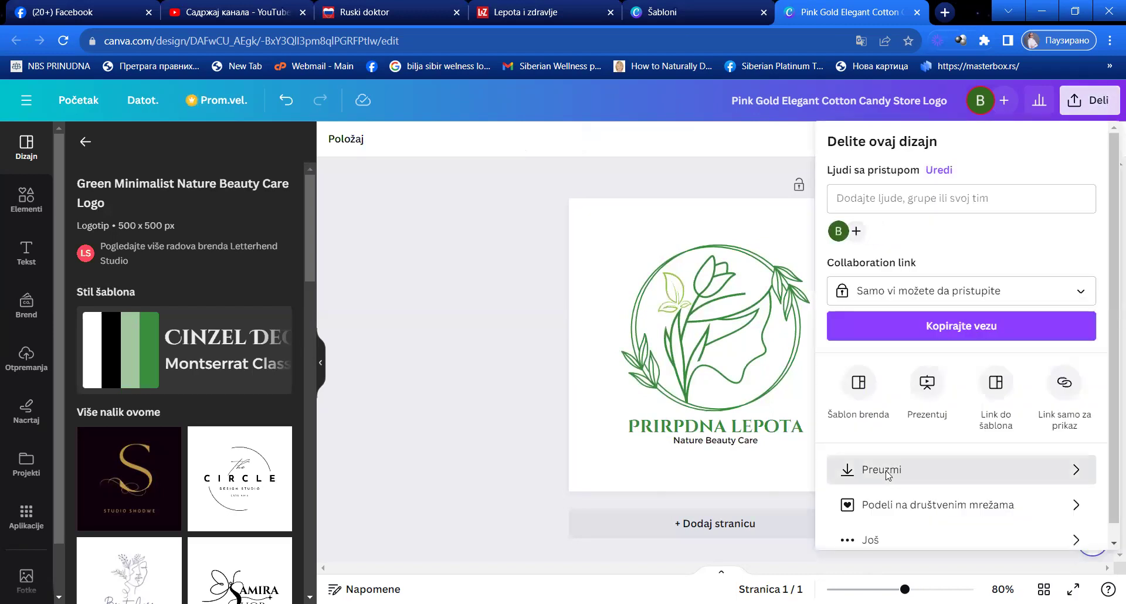
pyautogui.click(888, 475)
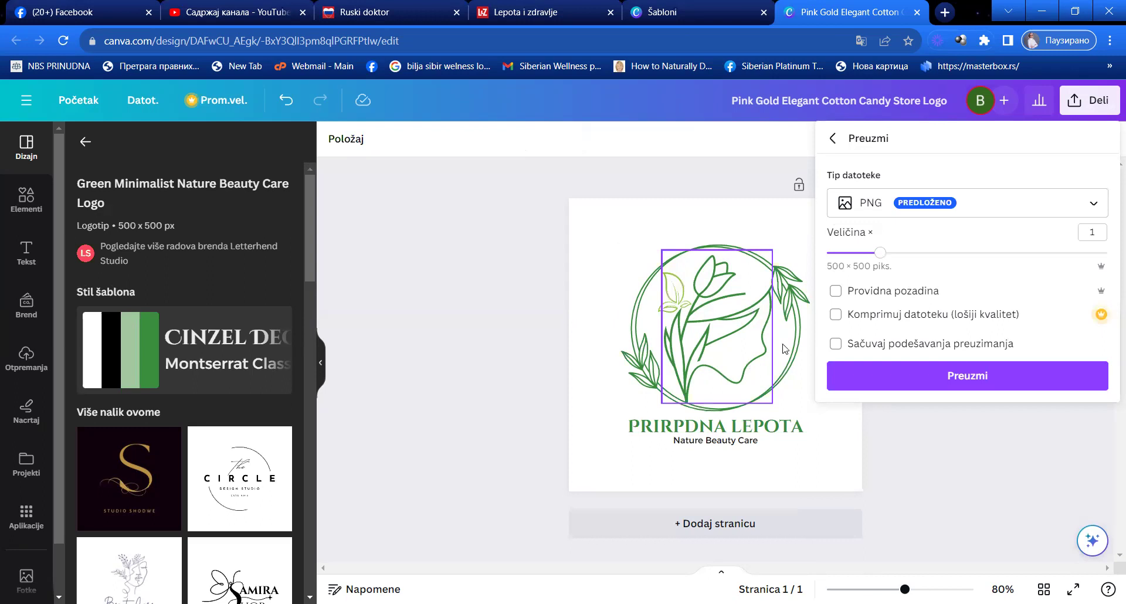
pyautogui.click(837, 293)
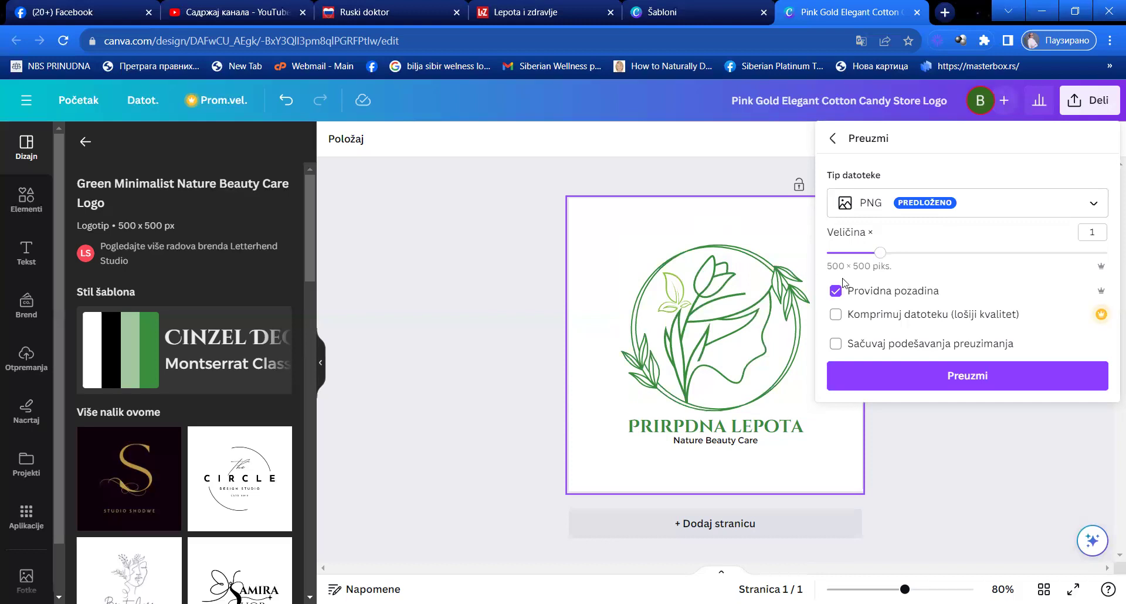
pyautogui.click(943, 375)
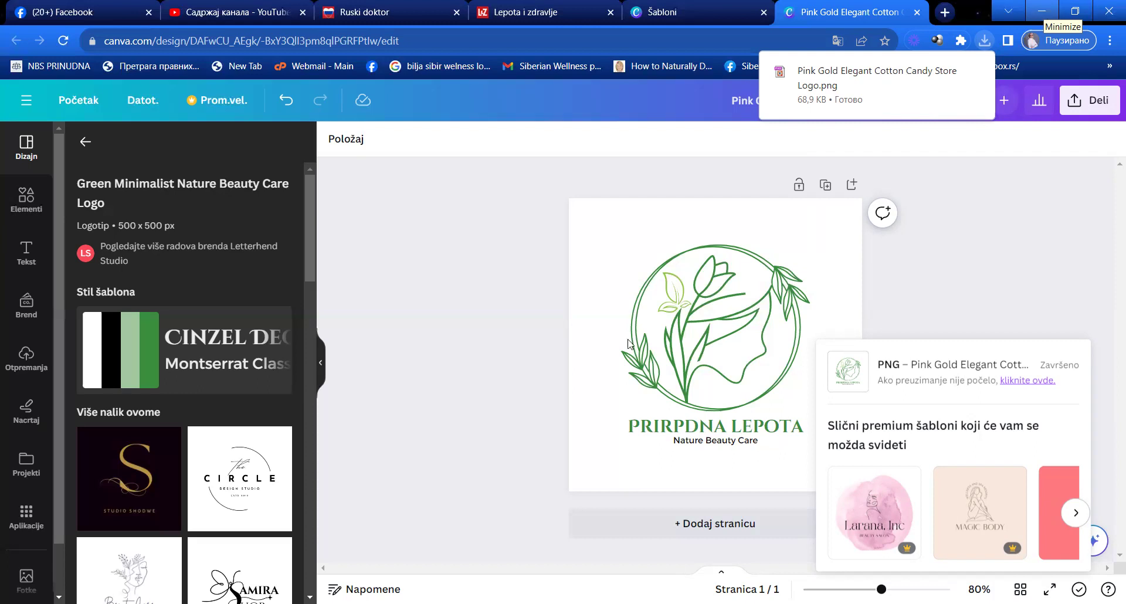
# Return to the home page and create a new Facebook cover design
pyautogui.click(86, 100)
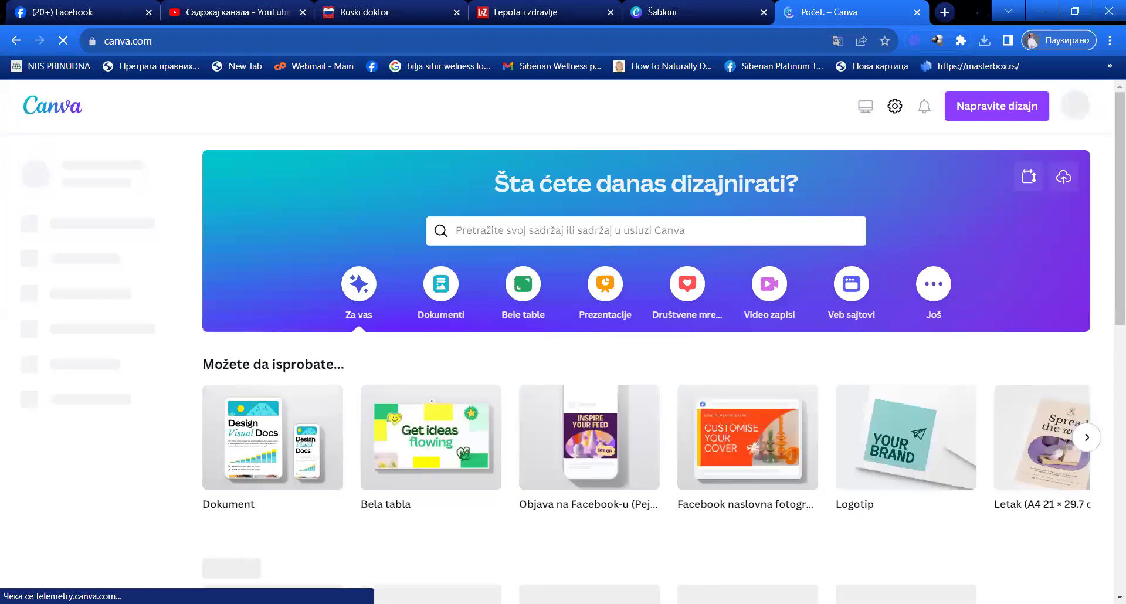
pyautogui.click(711, 456)
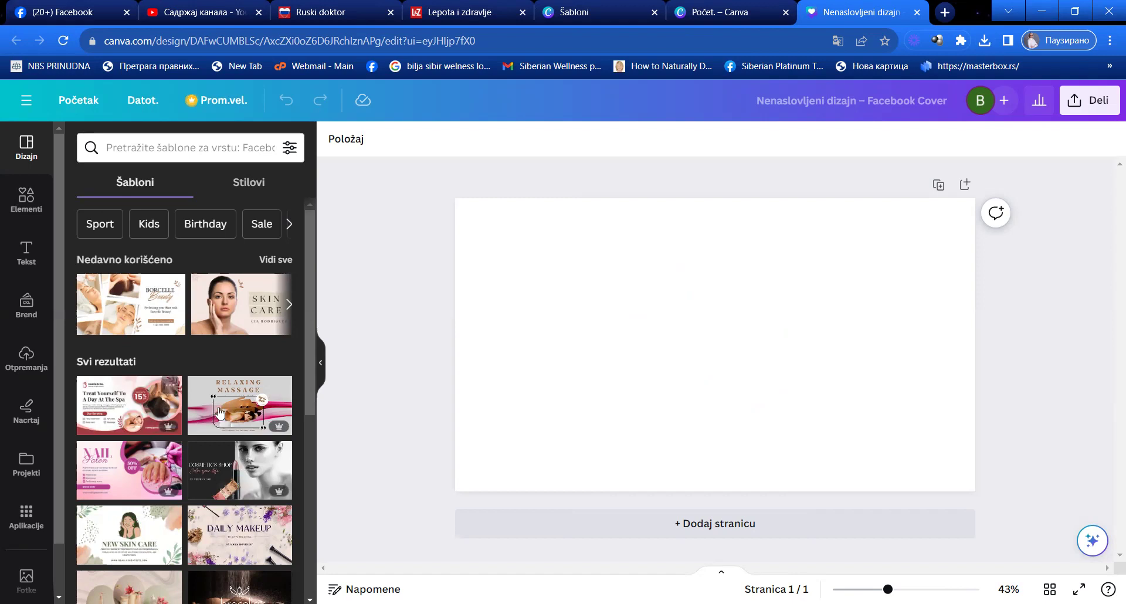
# Browse the Facebook cover templates and apply the Pink Modern Beauty Vlogger Facebook Cover to the blank page
pyautogui.scroll(-1, 204, 417)
pyautogui.scroll(-1, 258, 417)
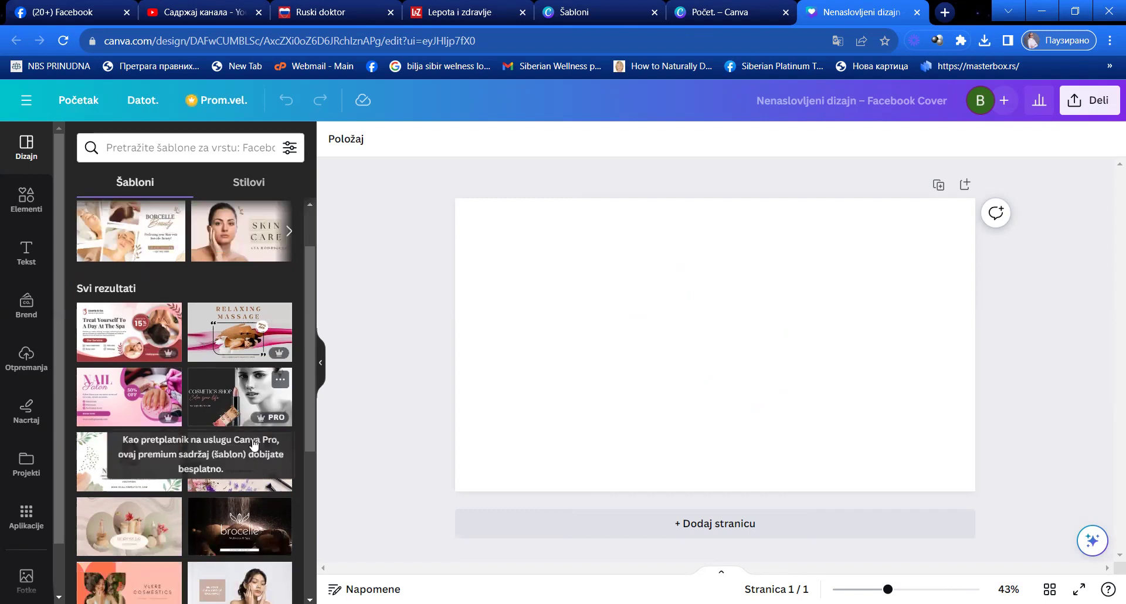
pyautogui.scroll(-1, 246, 440)
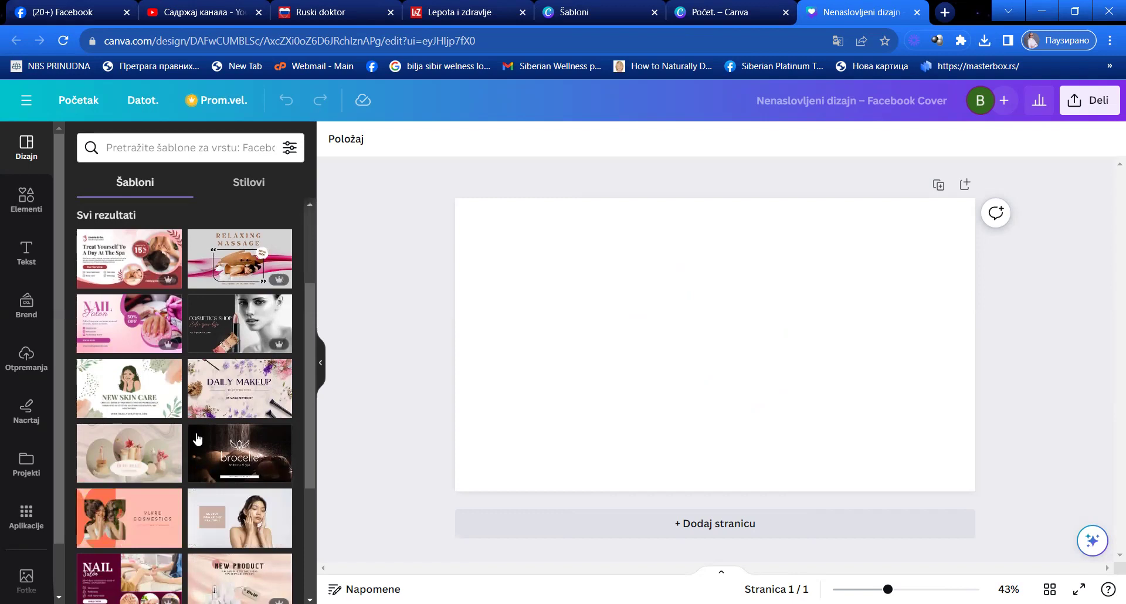
pyautogui.scroll(-1, 222, 442)
pyautogui.scroll(-2, 222, 442)
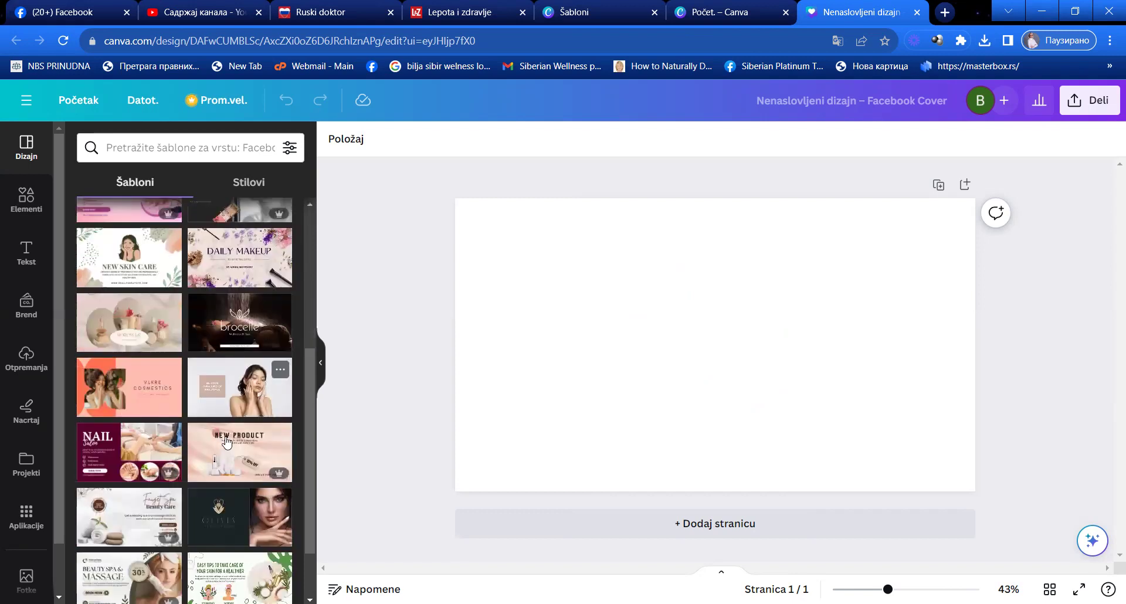
pyautogui.scroll(-1, 298, 474)
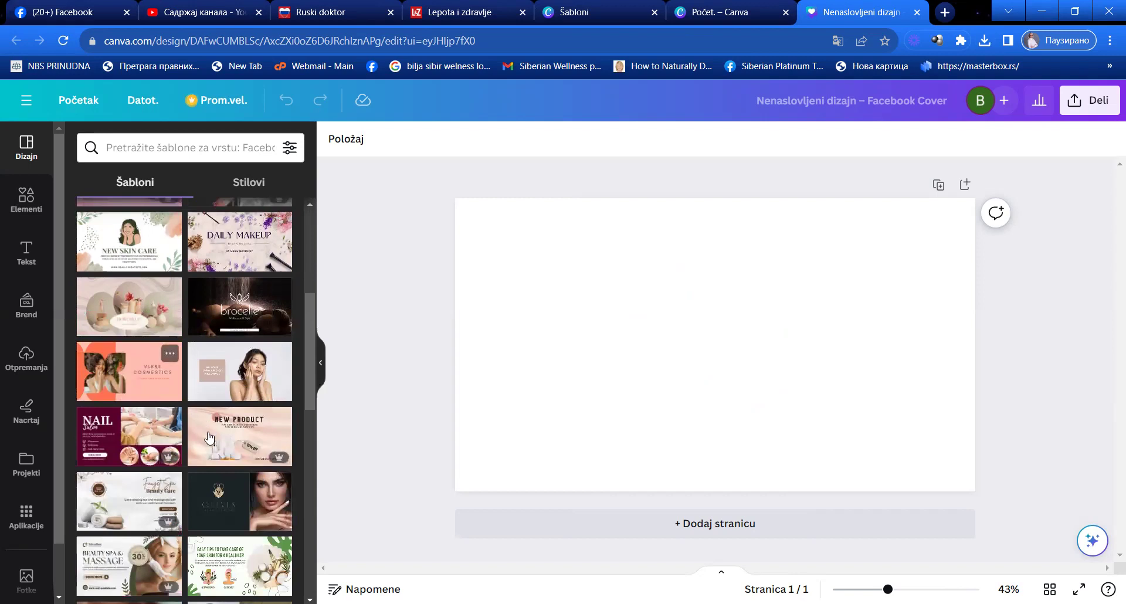
pyautogui.scroll(-1, 169, 480)
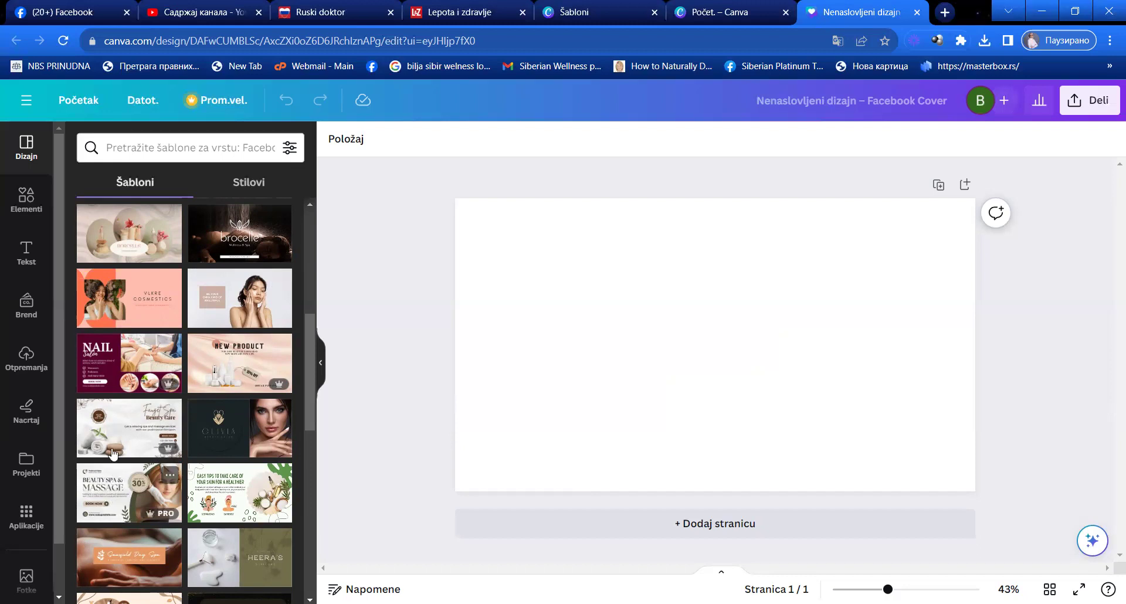
pyautogui.scroll(-2, 135, 486)
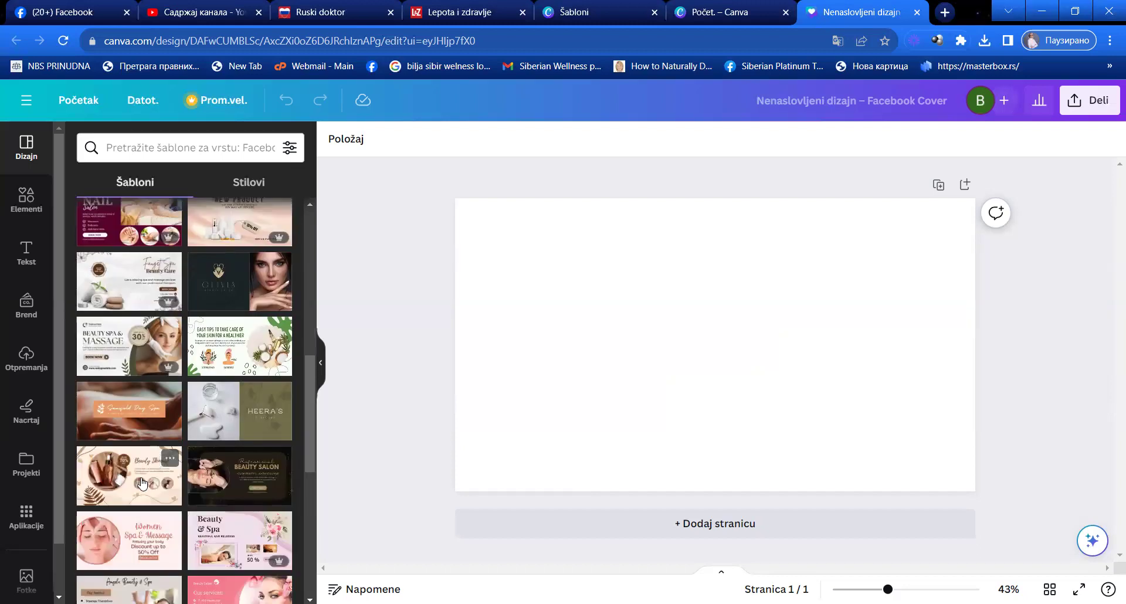
pyautogui.scroll(-2, 141, 484)
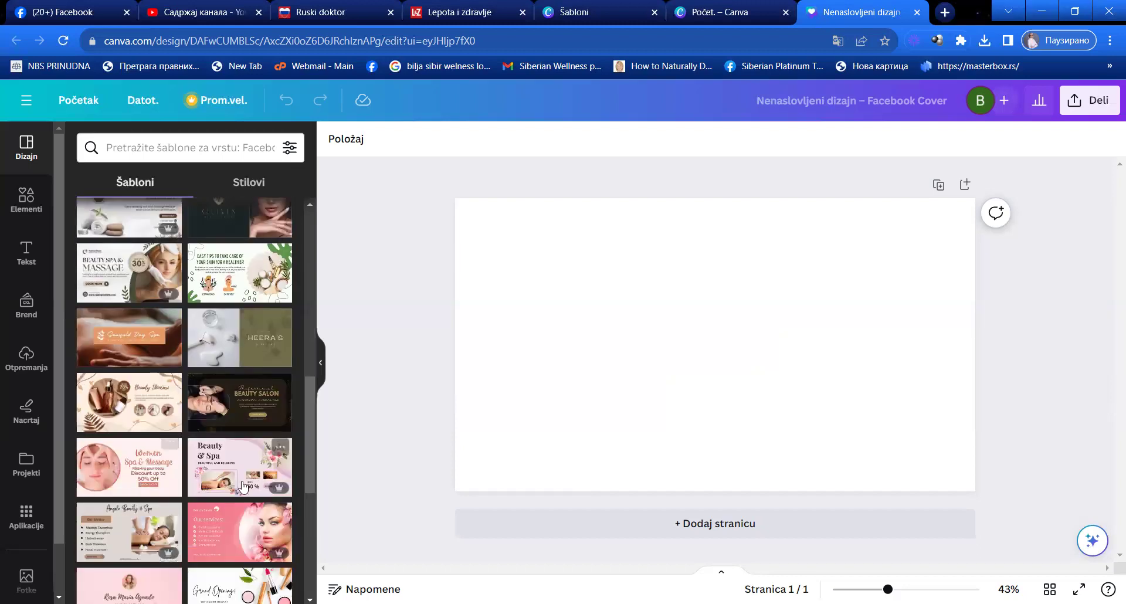
pyautogui.scroll(-3, 270, 450)
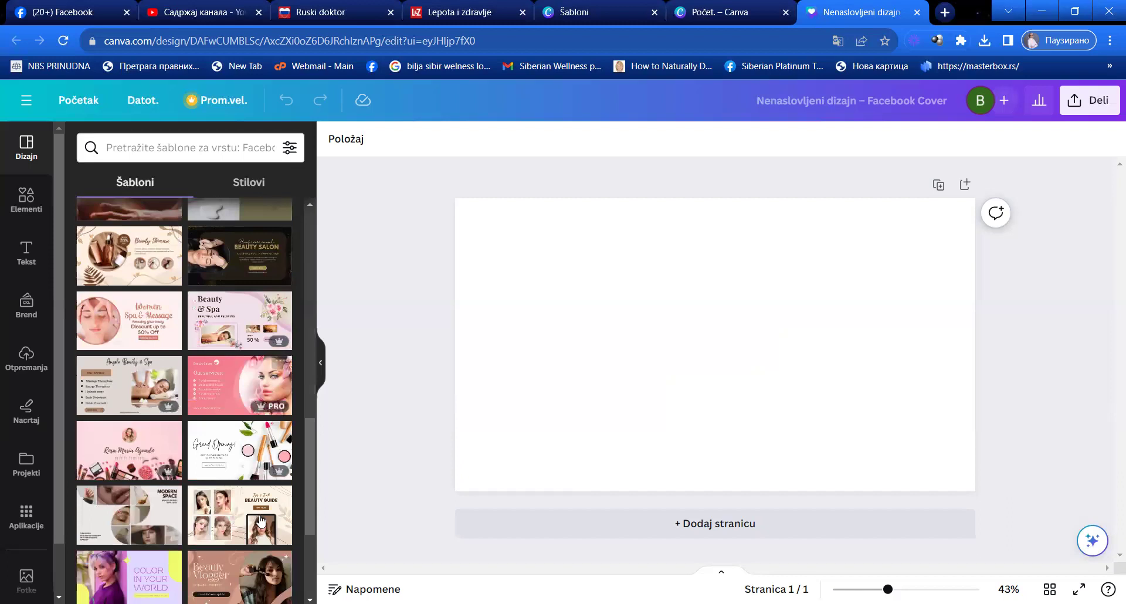
pyautogui.scroll(-1, 249, 521)
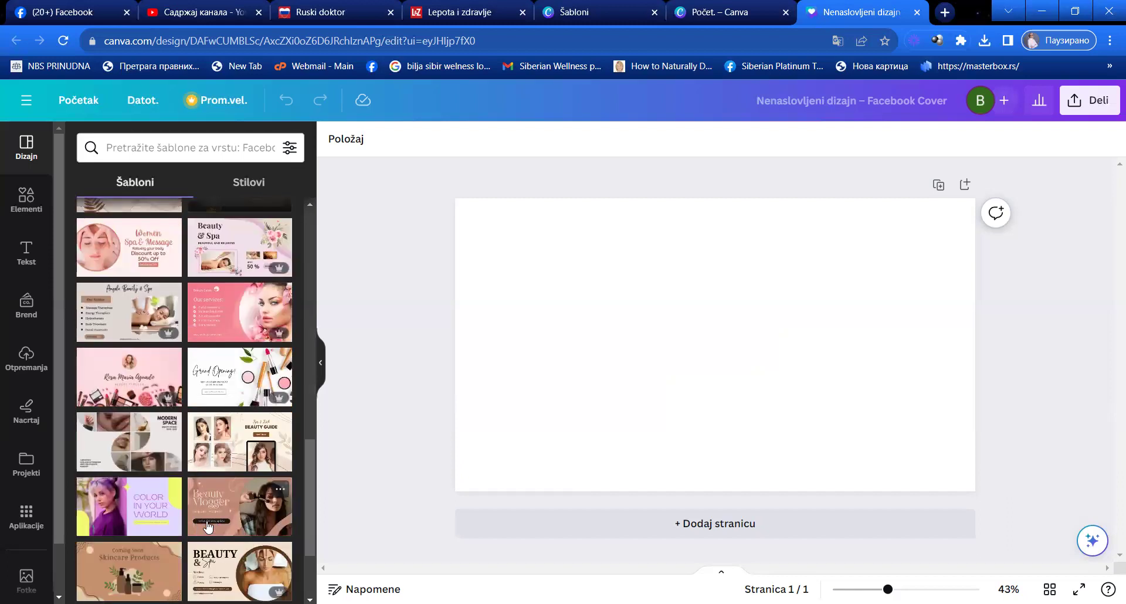
pyautogui.click(207, 521)
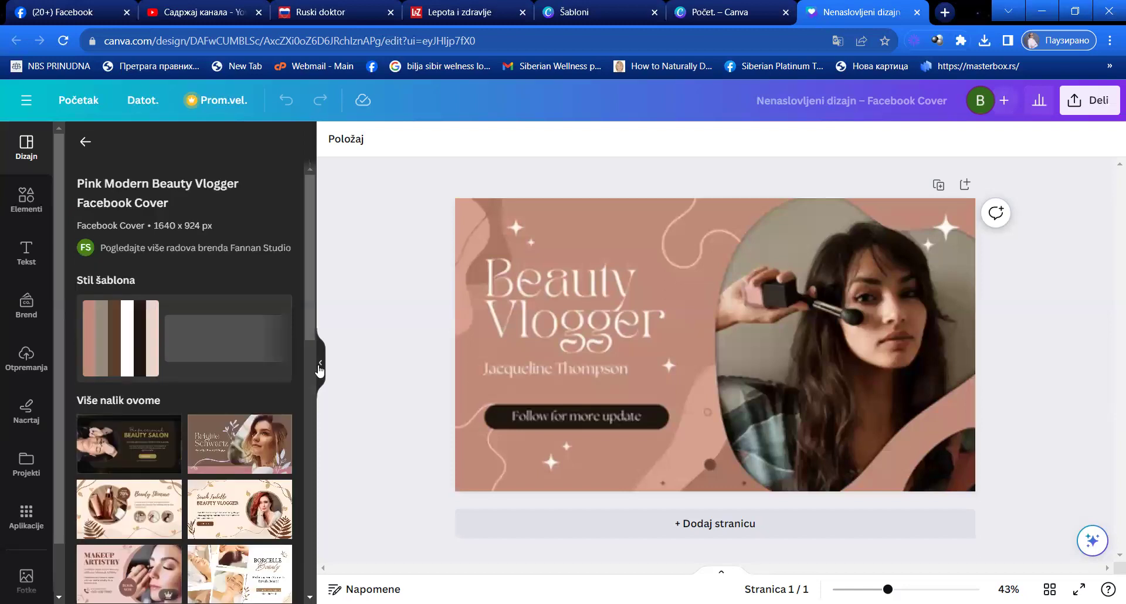
pyautogui.click(560, 319)
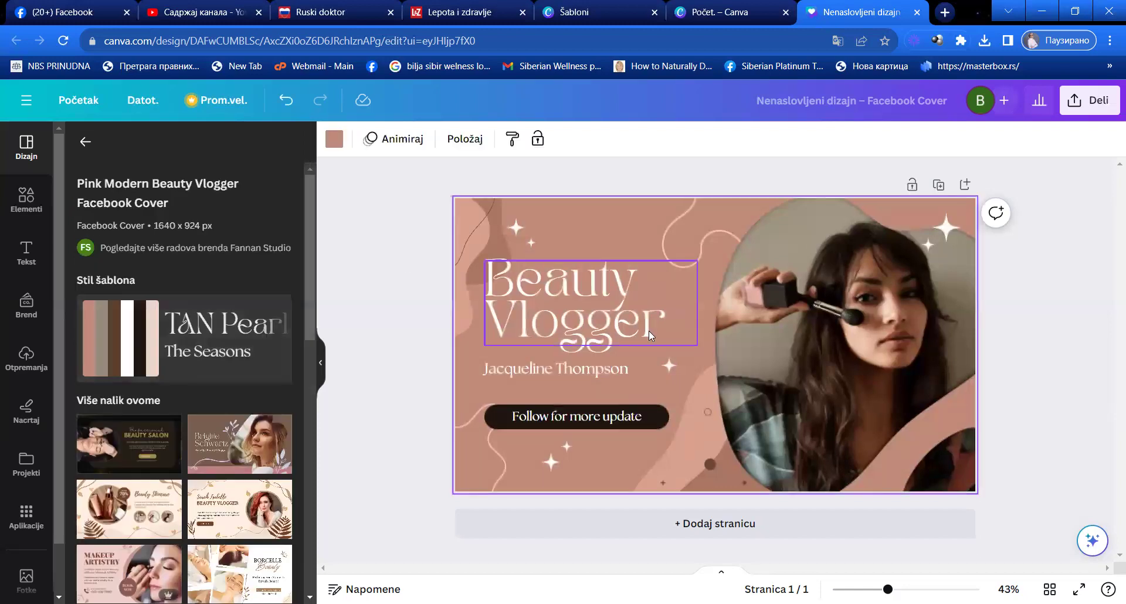
# Try the Tenor Sans and DM Sans fonts on the cover's main title, and set it to Canva Sans
pyautogui.click(586, 317)
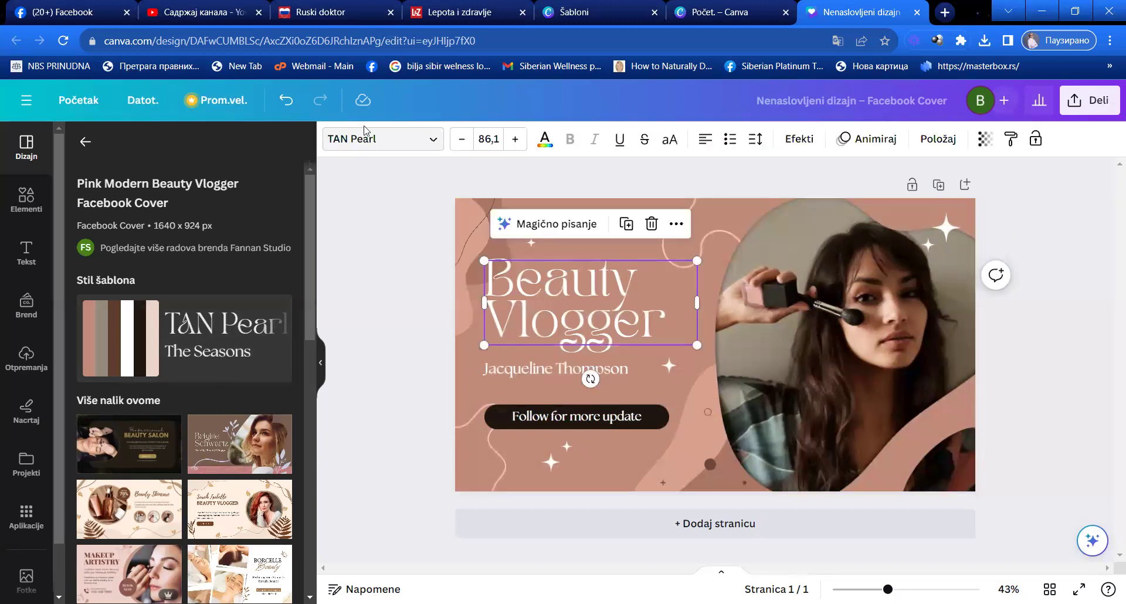
pyautogui.click(411, 146)
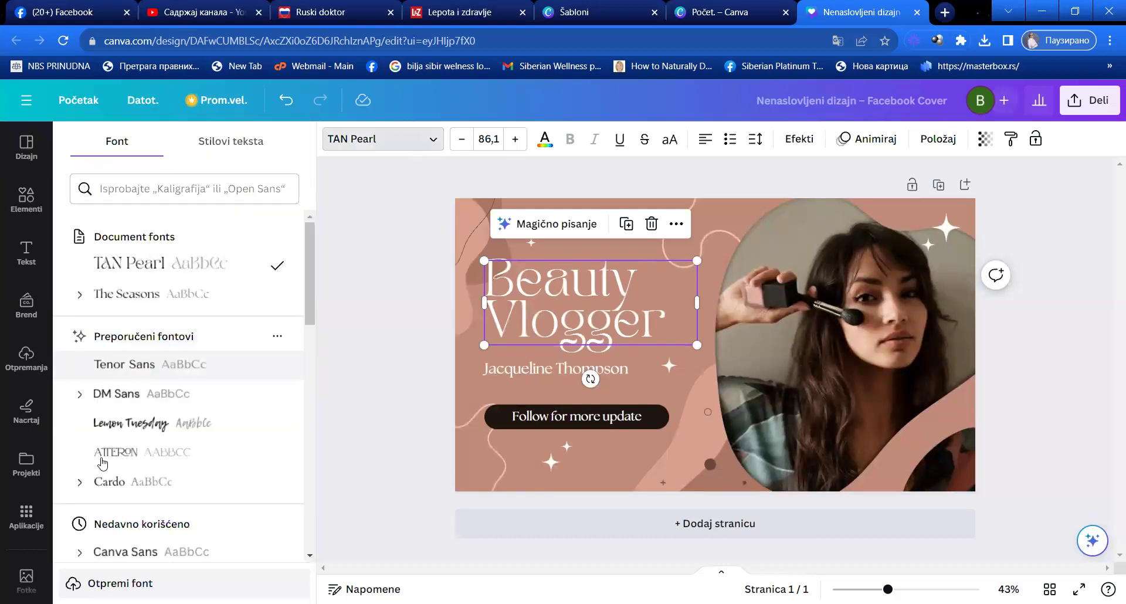
pyautogui.click(117, 370)
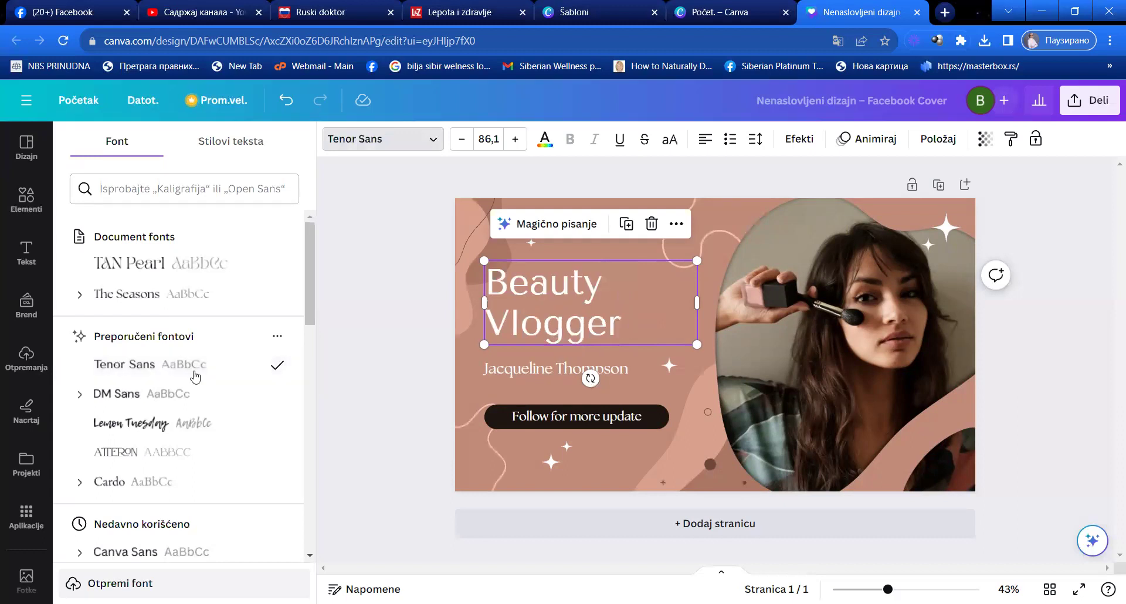
pyautogui.click(115, 399)
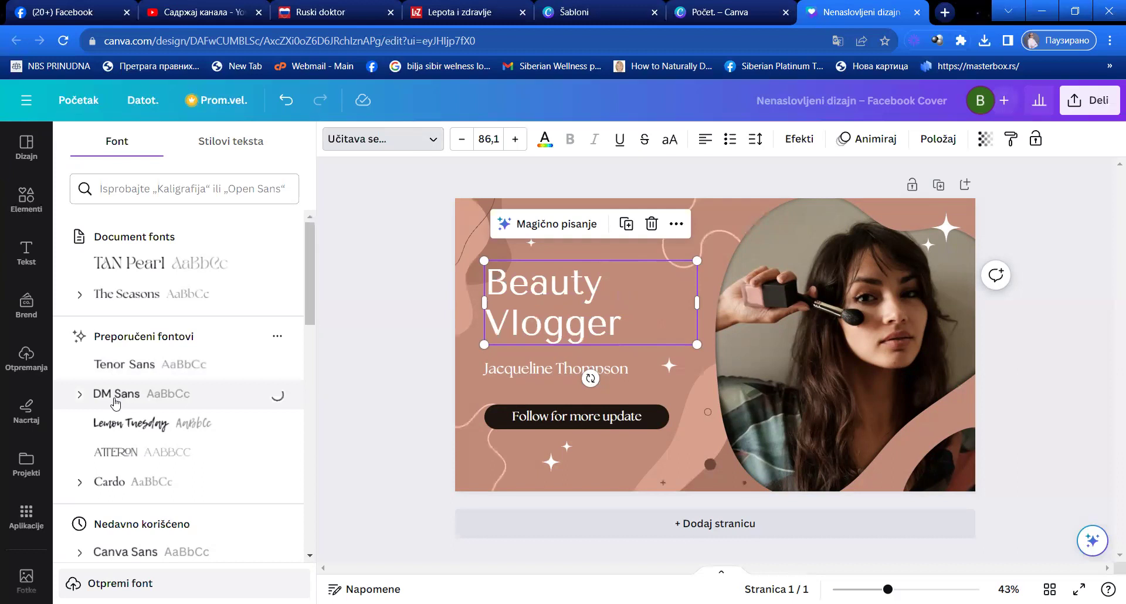
pyautogui.click(124, 554)
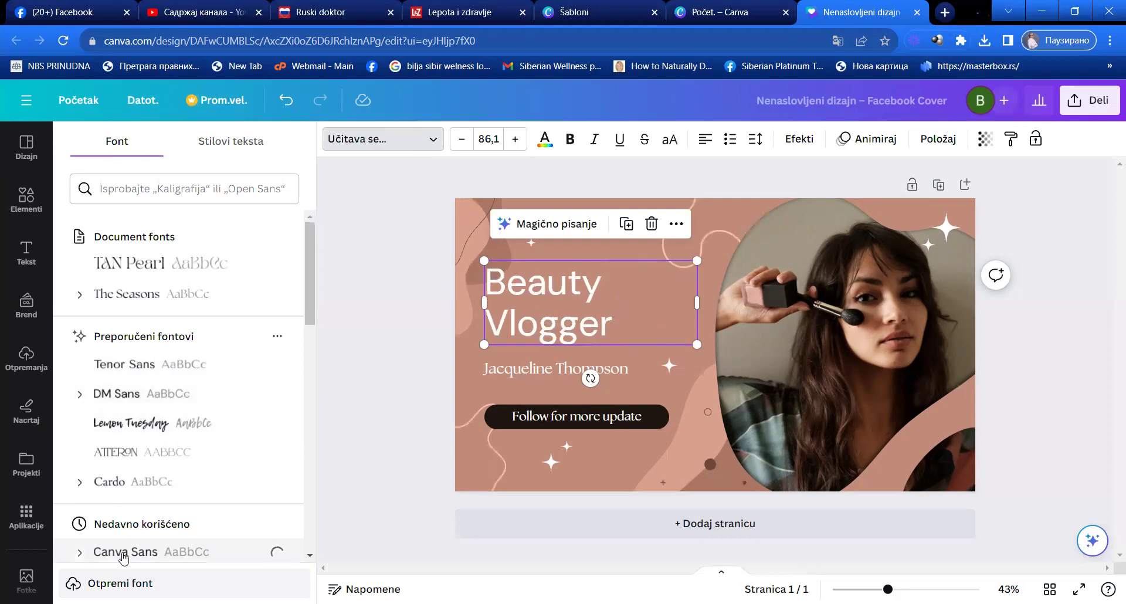
# Replace the cover's main title text with "PRIRODNA LEPOTA"
pyautogui.doubleClick(610, 299)
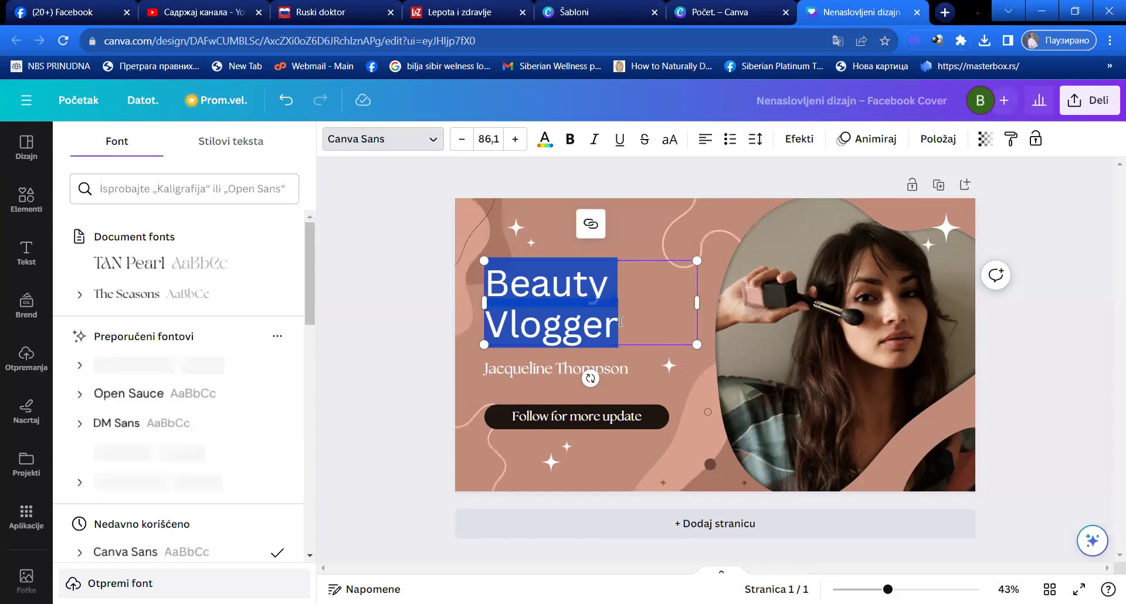
pyautogui.write('Bey')
pyautogui.press('BackSpace')
pyautogui.press('BackSpace')
pyautogui.press('BackSpace')
pyautogui.write('P')
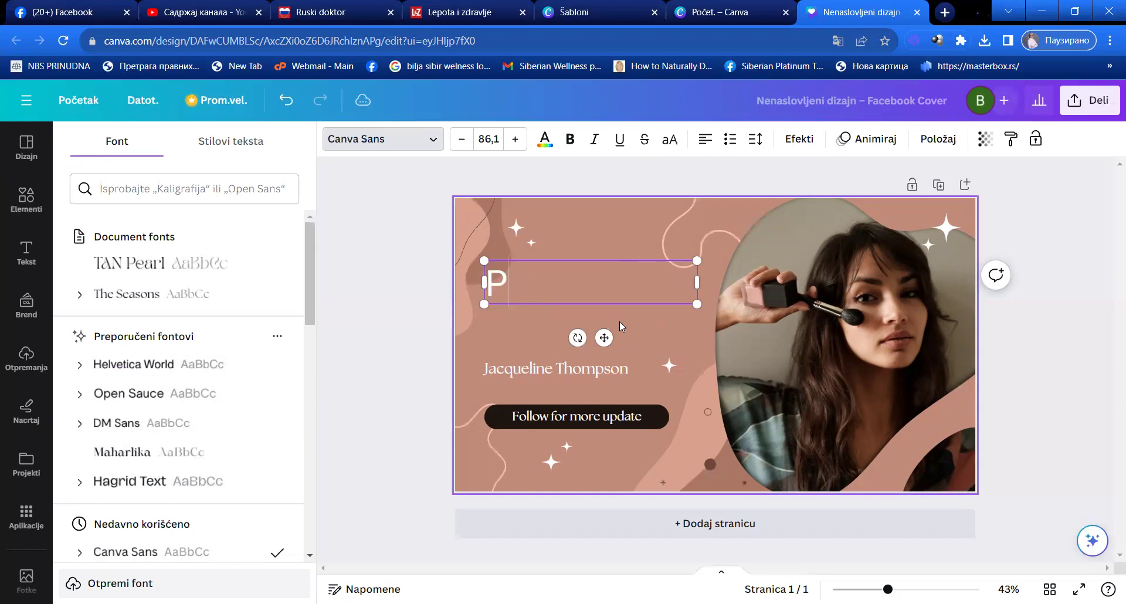
pyautogui.write('RIR')
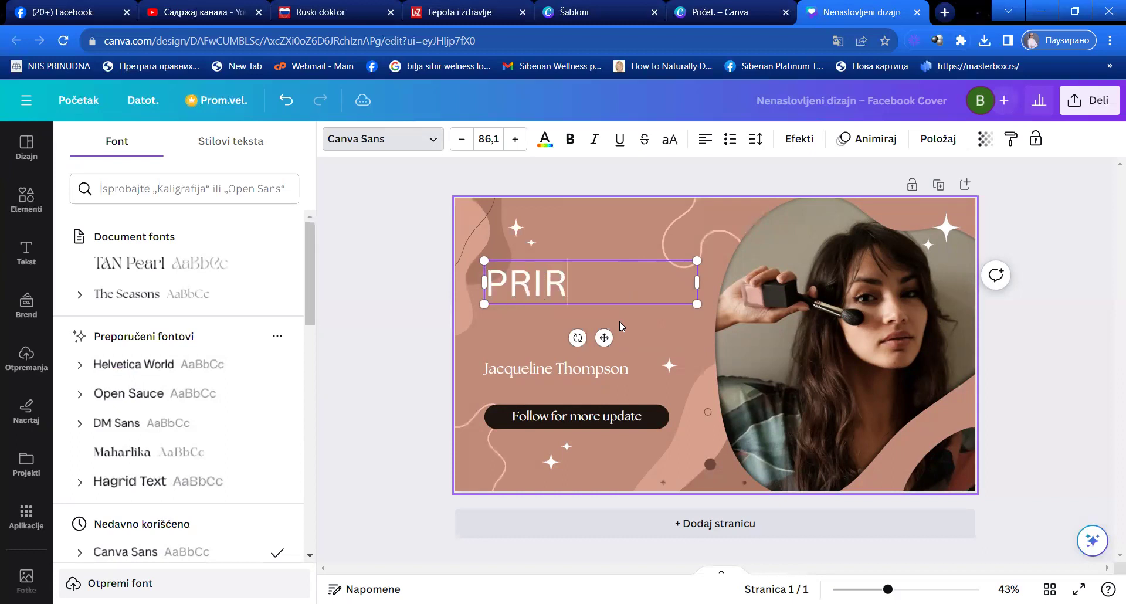
pyautogui.write('ODNA')
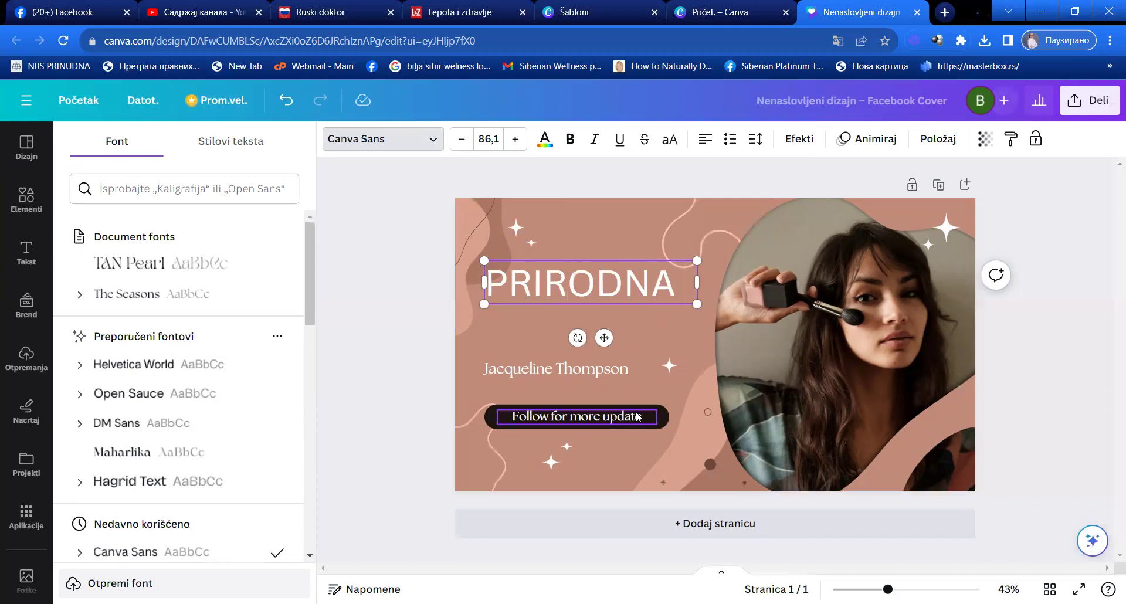
pyautogui.write(' LEPOTA')
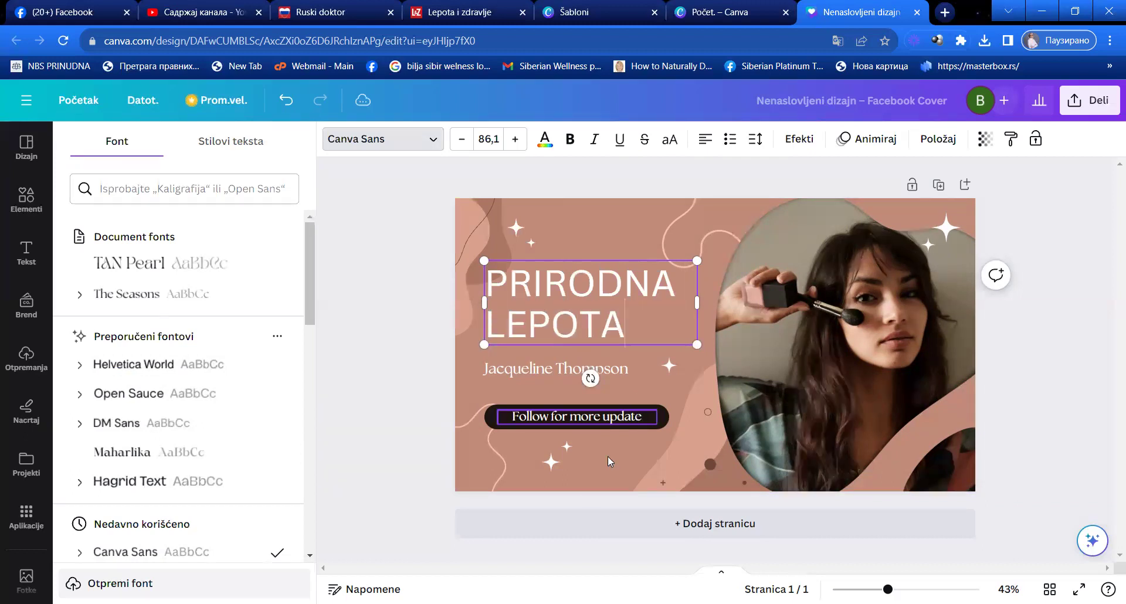
# Delete the placeholder name text below the cover title
pyautogui.click(601, 368)
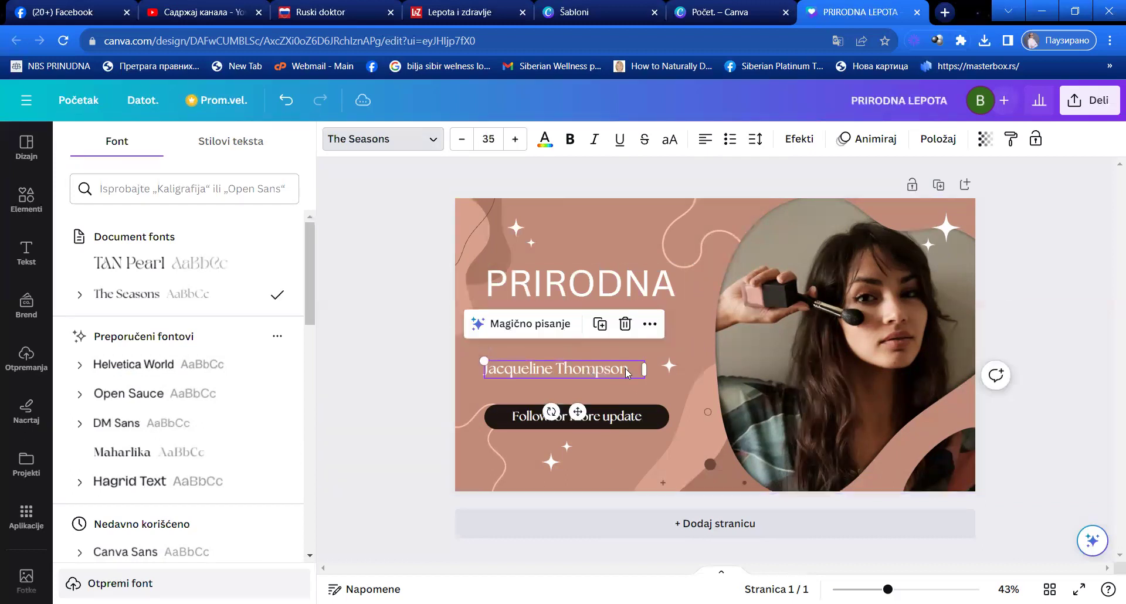
pyautogui.click(630, 369)
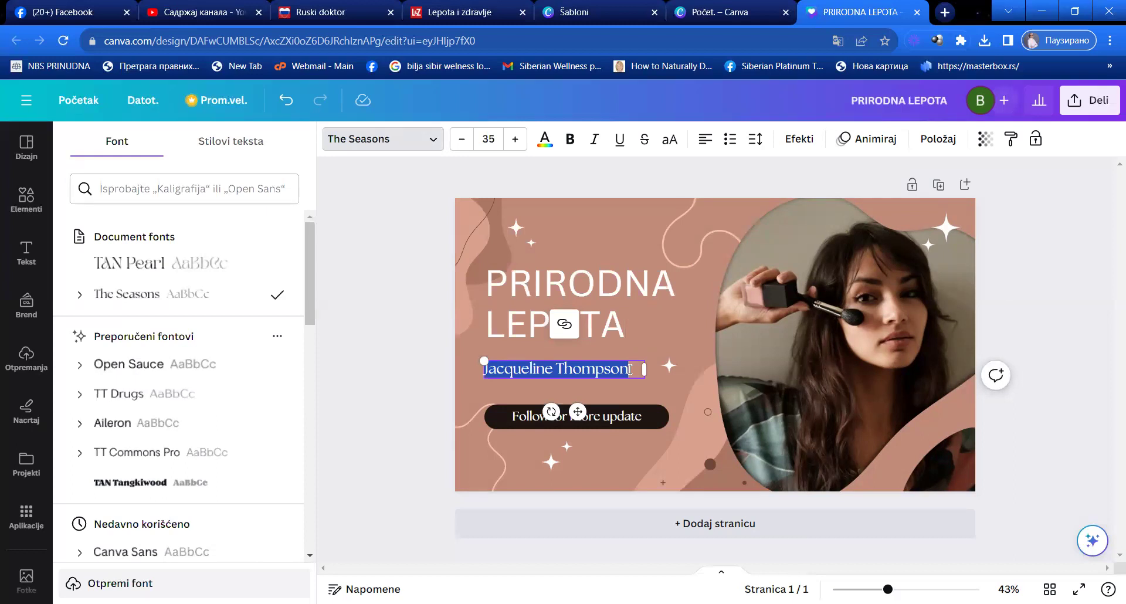
pyautogui.press('BackSpace')
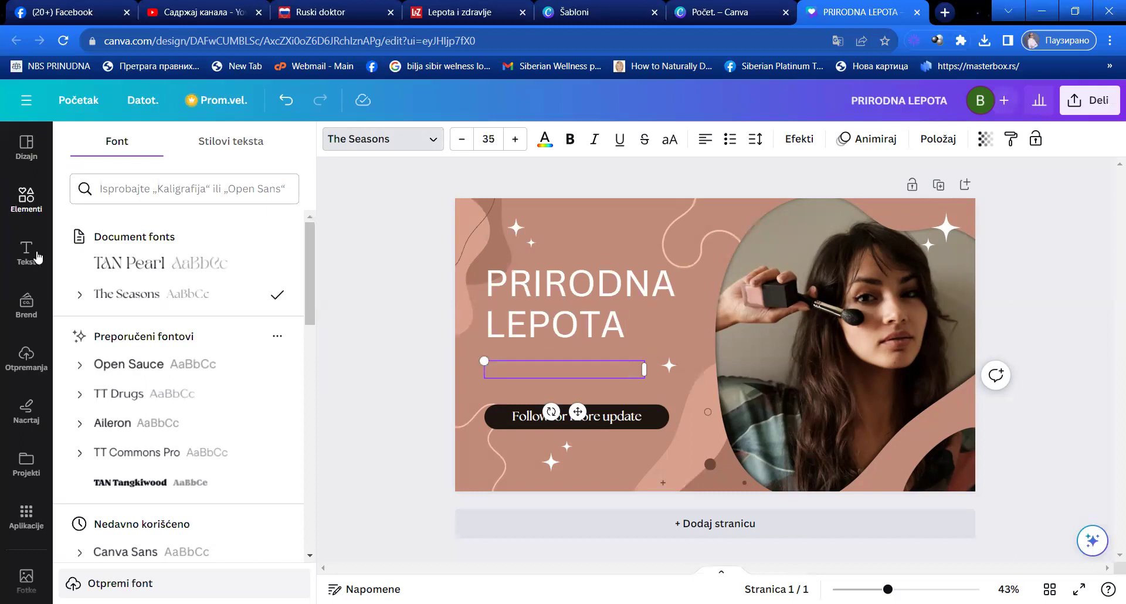
# Start a file upload and open the BEAUTY PAGE IG folder on the Desktop
pyautogui.click(20, 368)
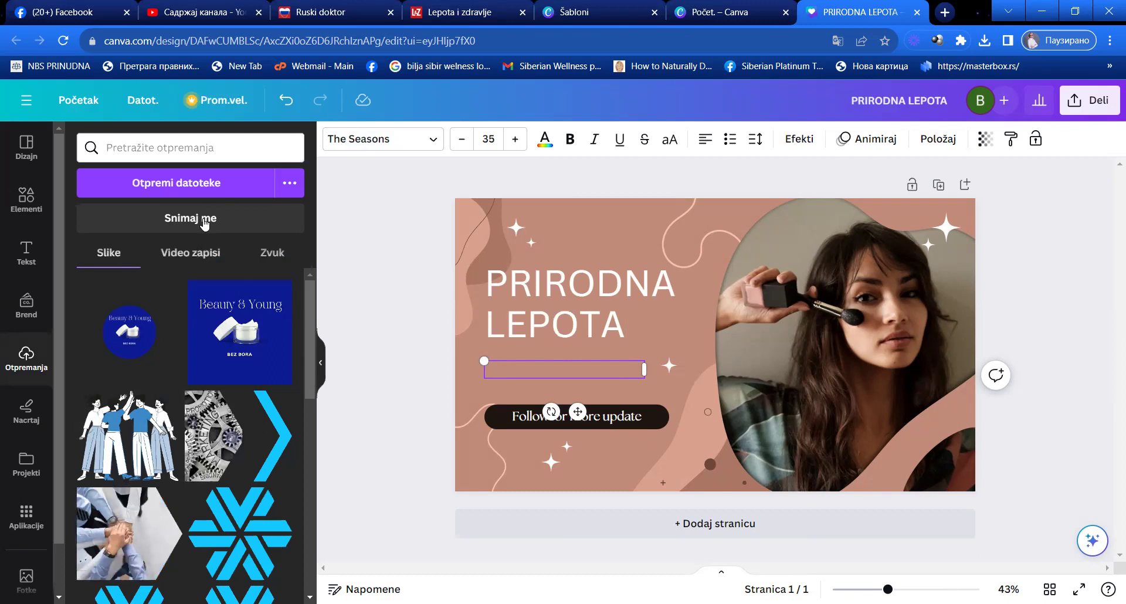
pyautogui.click(192, 186)
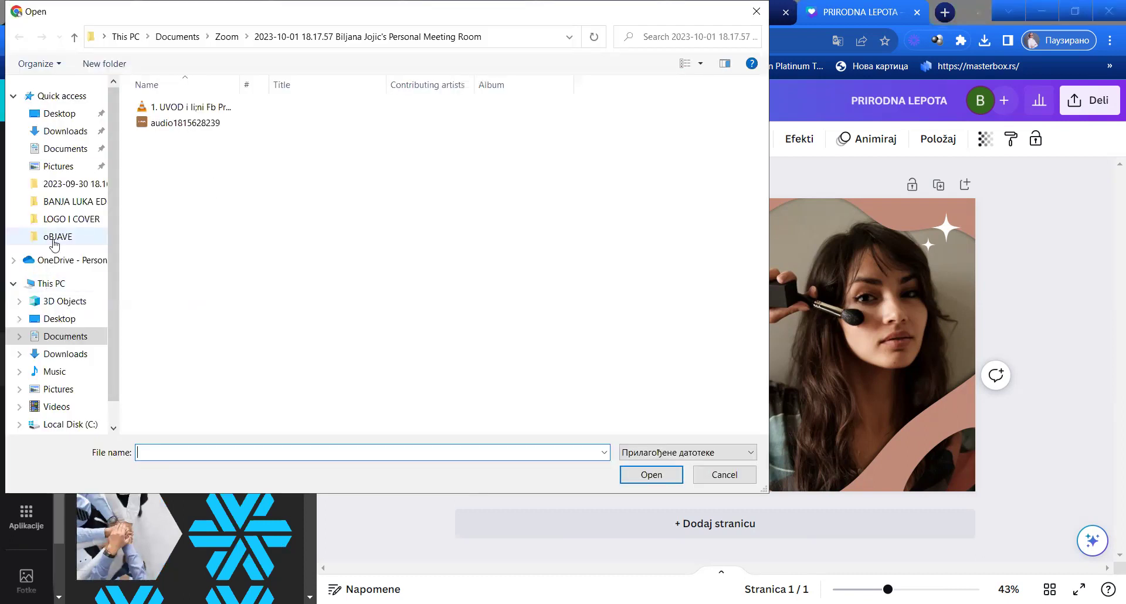
pyautogui.click(53, 320)
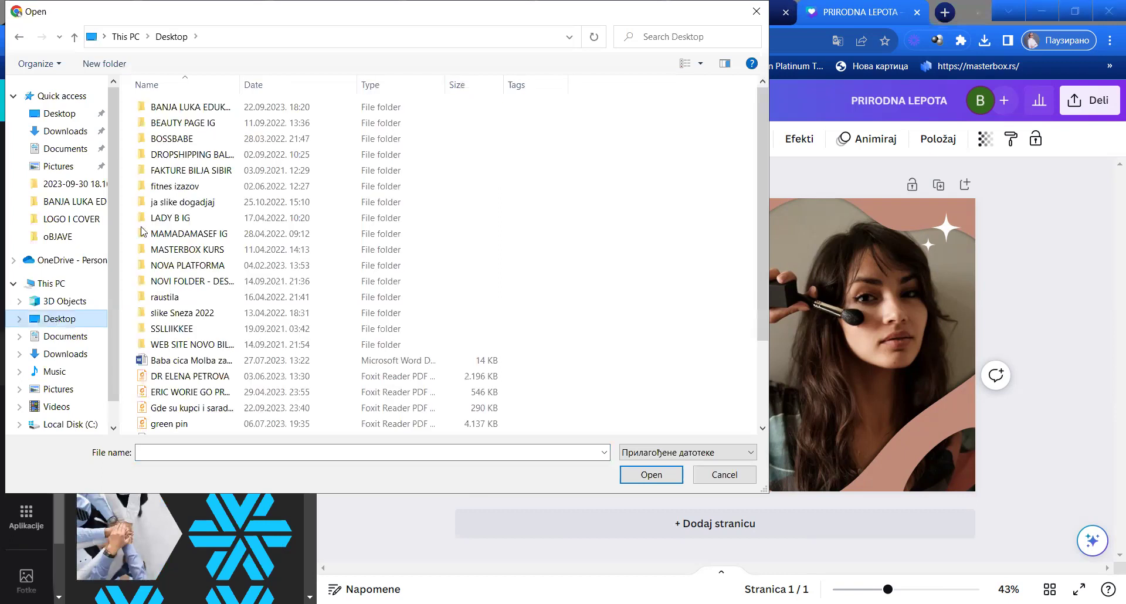
pyautogui.doubleClick(190, 124)
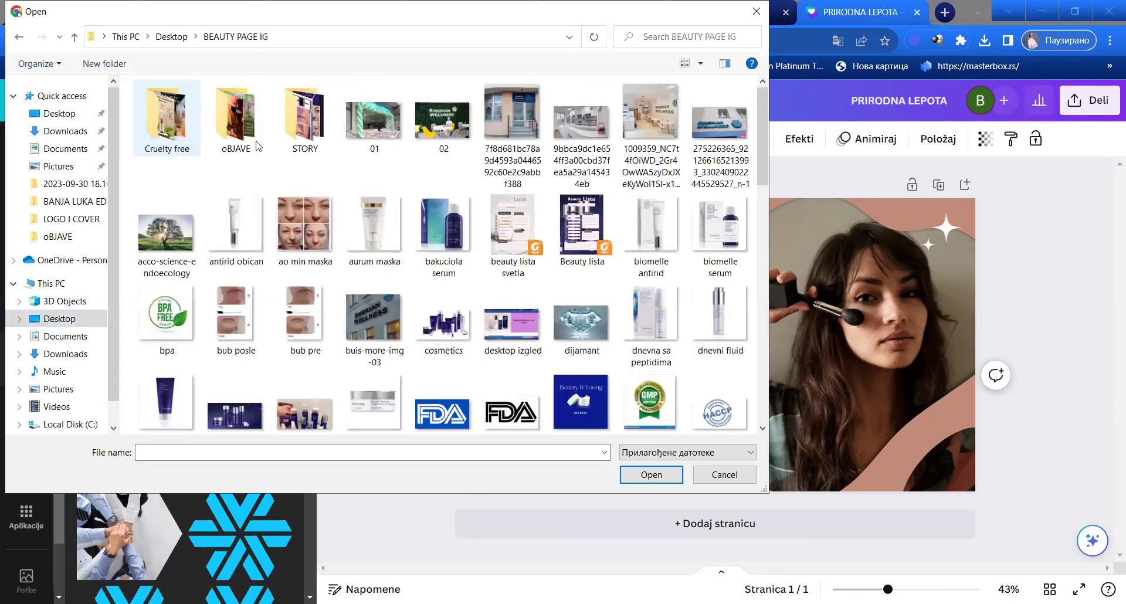
# Find the Pink Gold Elegant Cotton Candy Store Logo image in the folder and upload it
pyautogui.scroll(-5, 554, 308)
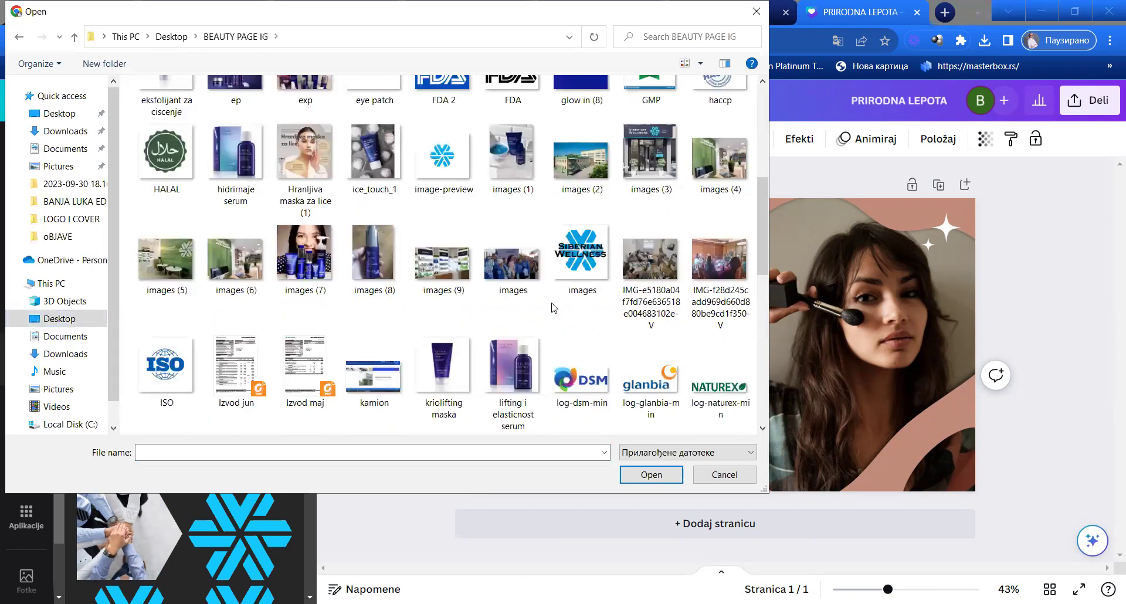
pyautogui.scroll(-6, 555, 307)
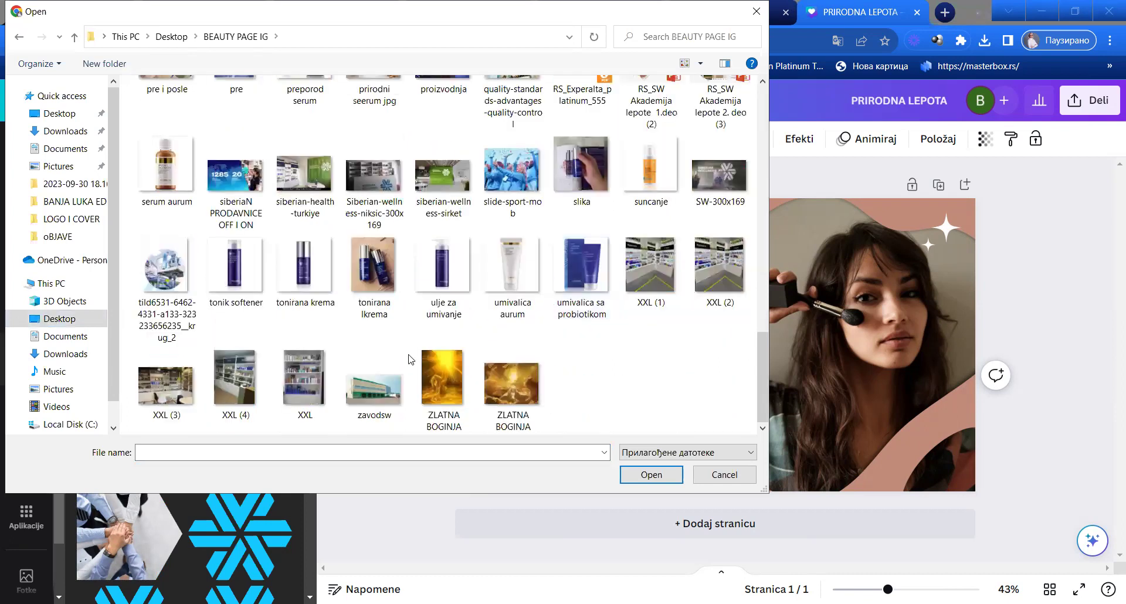
pyautogui.scroll(5, 452, 354)
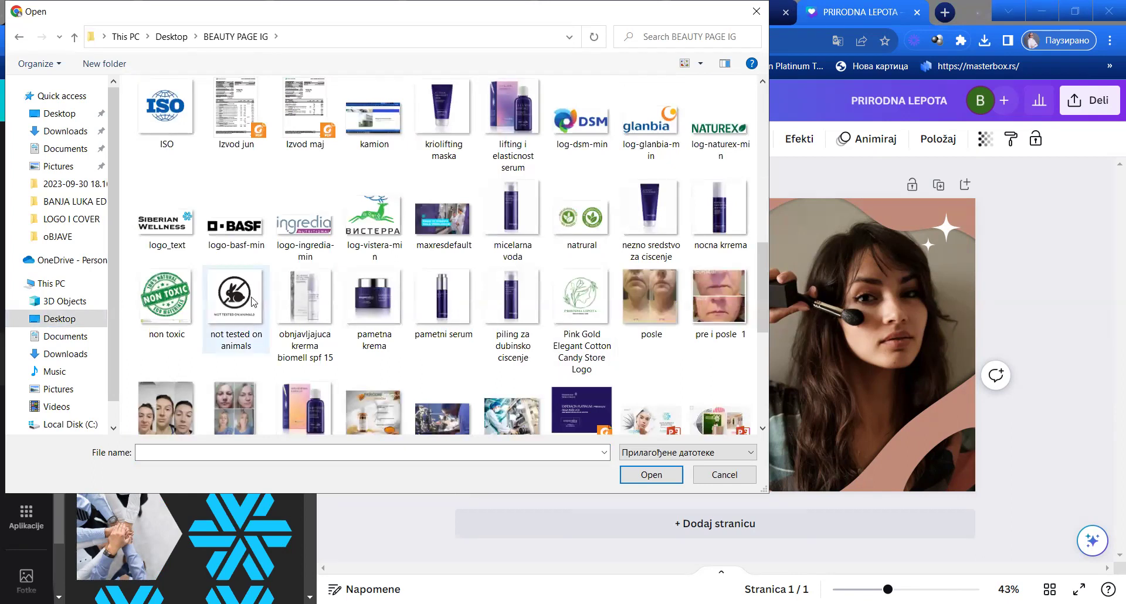
pyautogui.scroll(3, 299, 311)
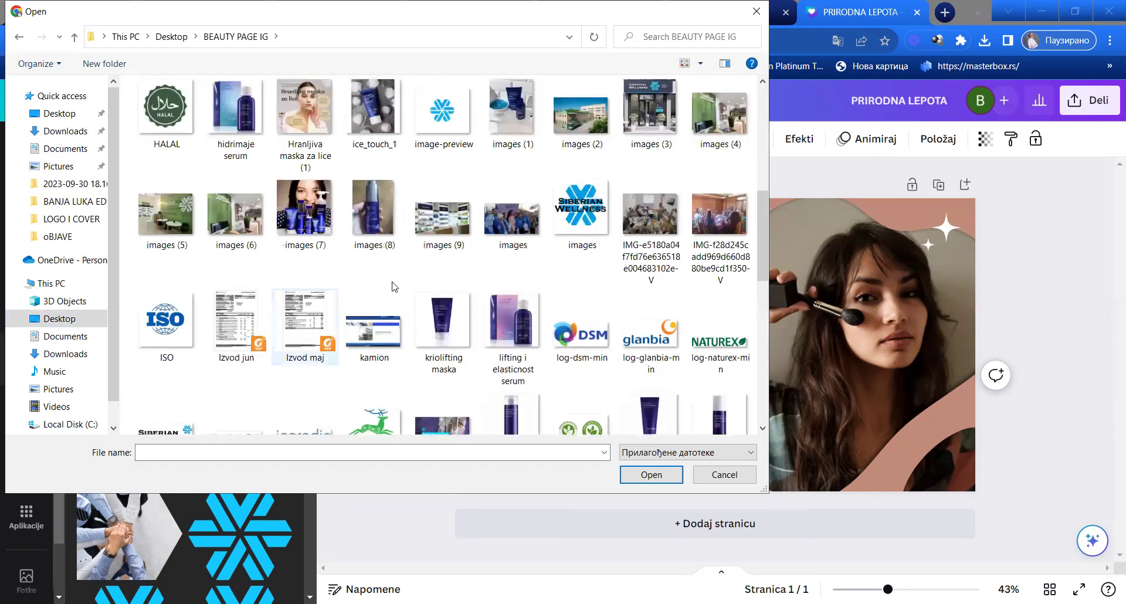
pyautogui.scroll(3, 413, 263)
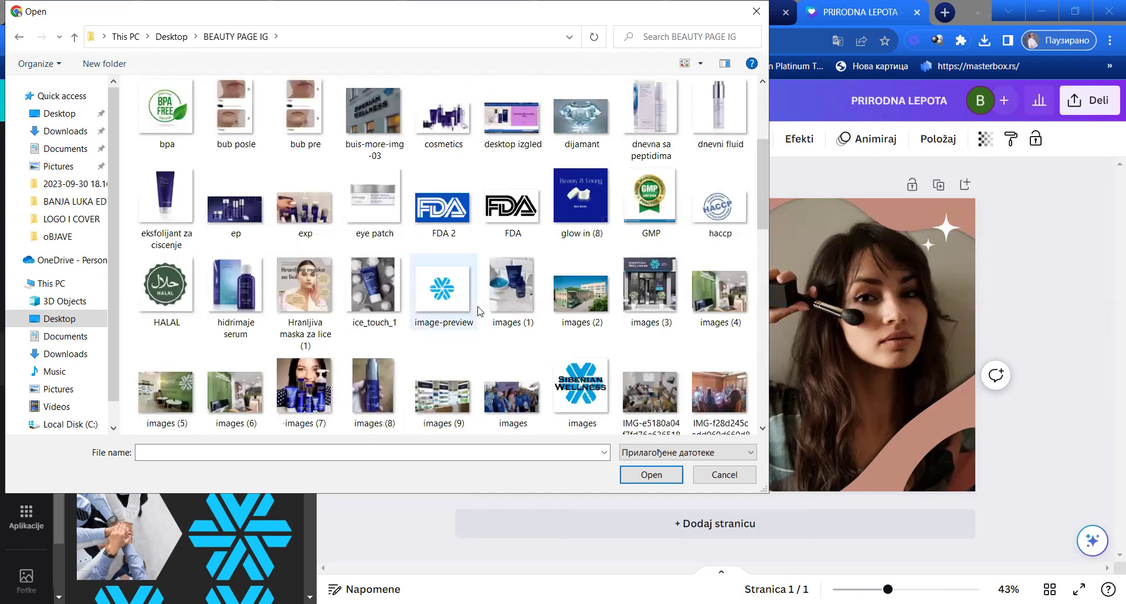
pyautogui.scroll(3, 511, 246)
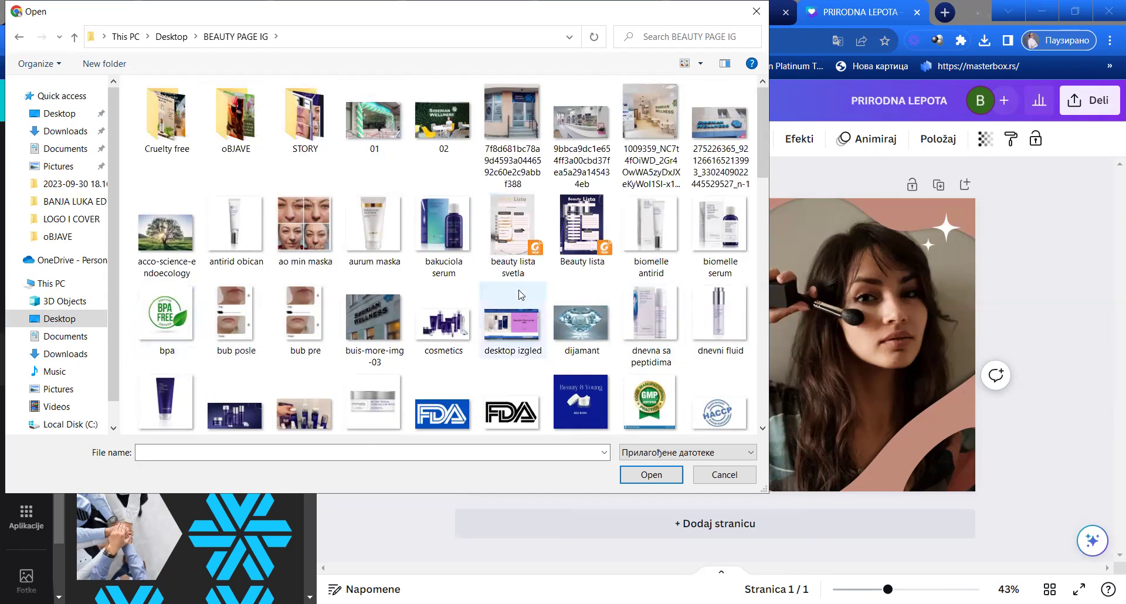
pyautogui.scroll(-3, 519, 295)
pyautogui.scroll(-2, 549, 355)
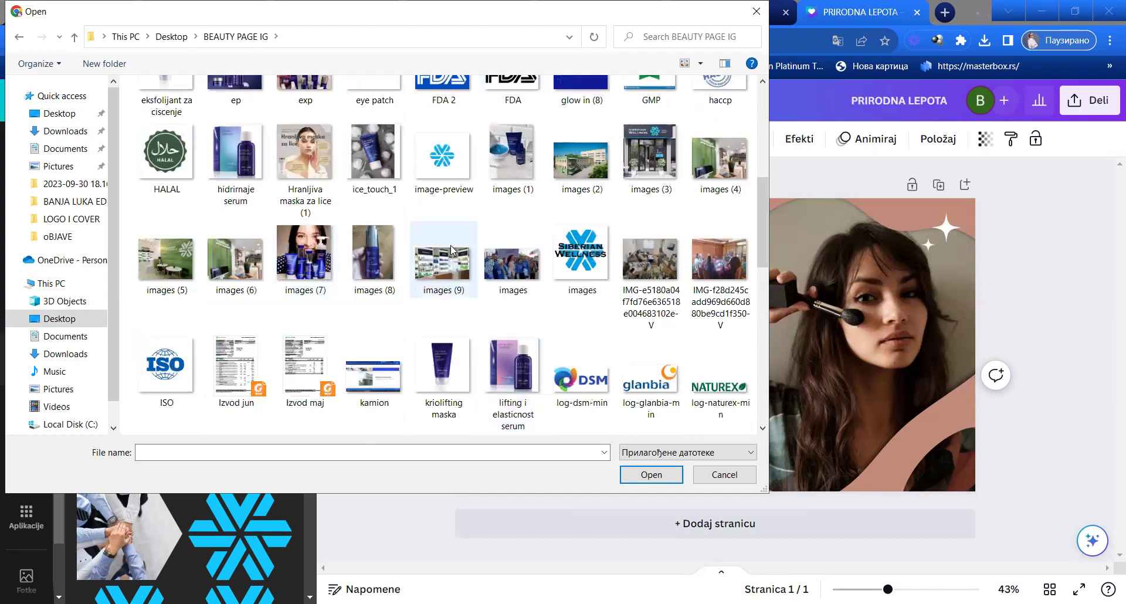
pyautogui.scroll(-2, 452, 249)
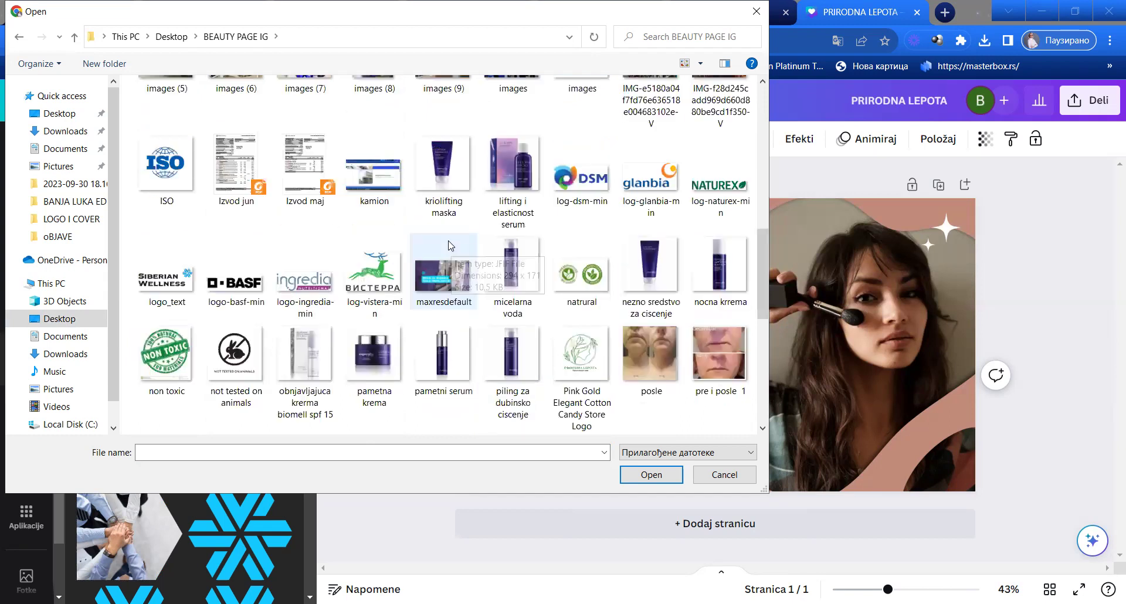
pyautogui.click(603, 351)
pyautogui.click(643, 477)
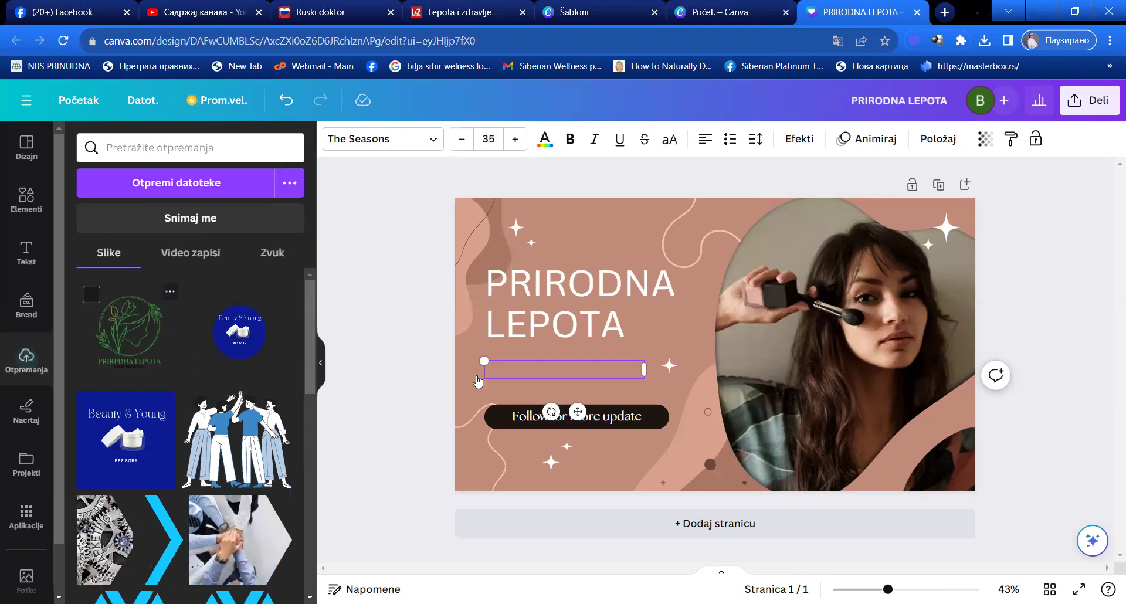
# Add the uploaded logo to the cover, try it in the photo frame, and undo that placement
pyautogui.moveTo(740, 371); pyautogui.dragTo(772, 364)
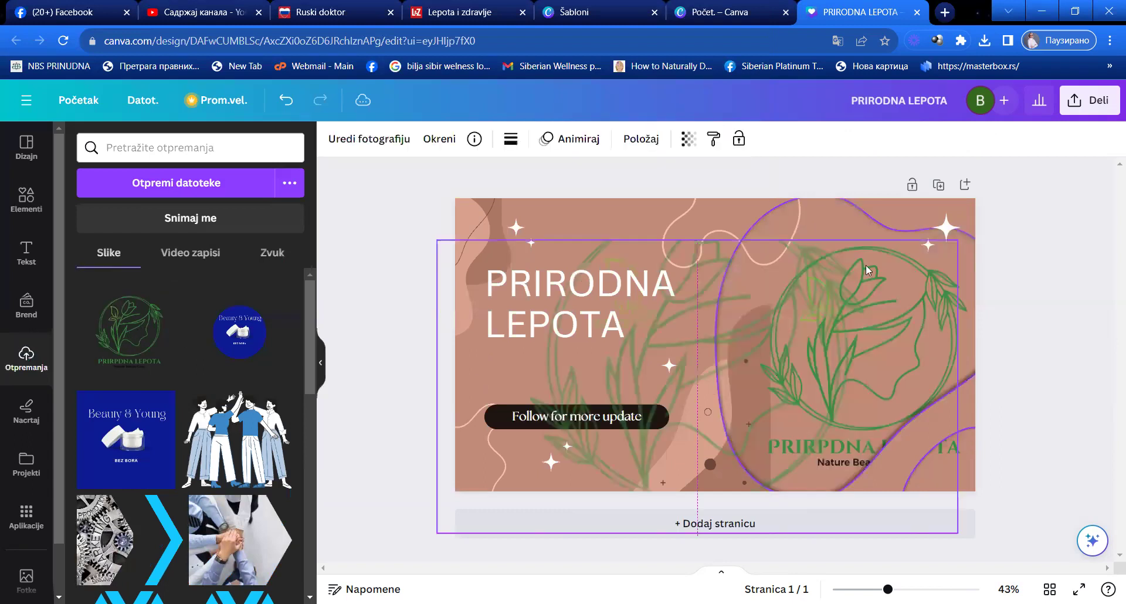
pyautogui.moveTo(866, 265); pyautogui.dragTo(753, 210)
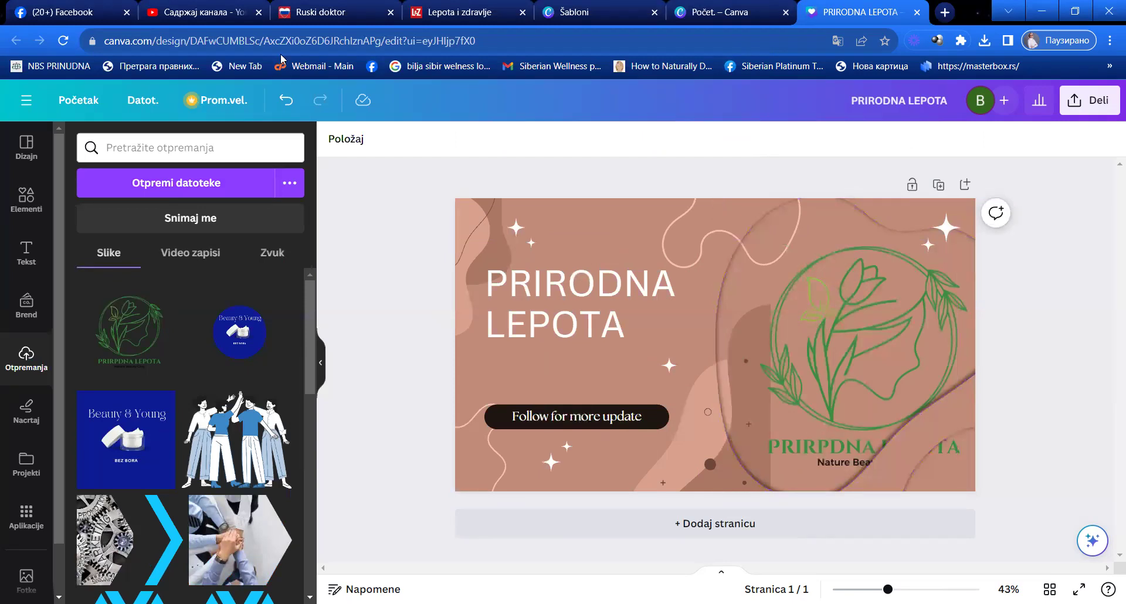
pyautogui.click(282, 102)
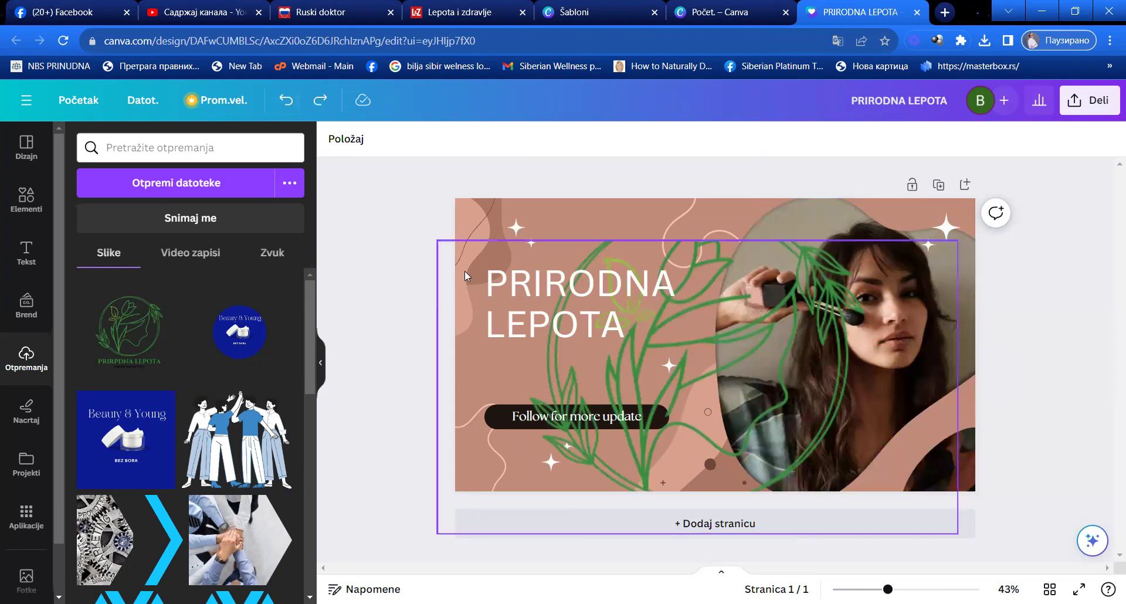
# Shrink the logo and position it below the cover title, just above the black banner
pyautogui.moveTo(620, 418); pyautogui.dragTo(575, 444)
pyautogui.moveTo(677, 352); pyautogui.dragTo(539, 381)
pyautogui.moveTo(469, 458); pyautogui.dragTo(523, 371)
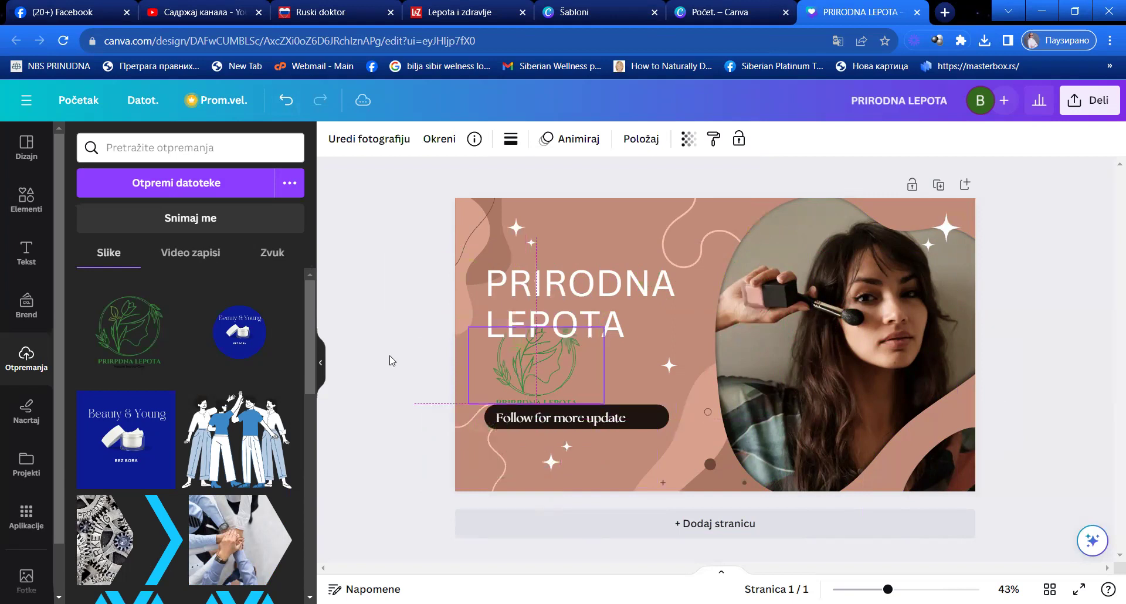
pyautogui.moveTo(392, 360); pyautogui.dragTo(387, 360)
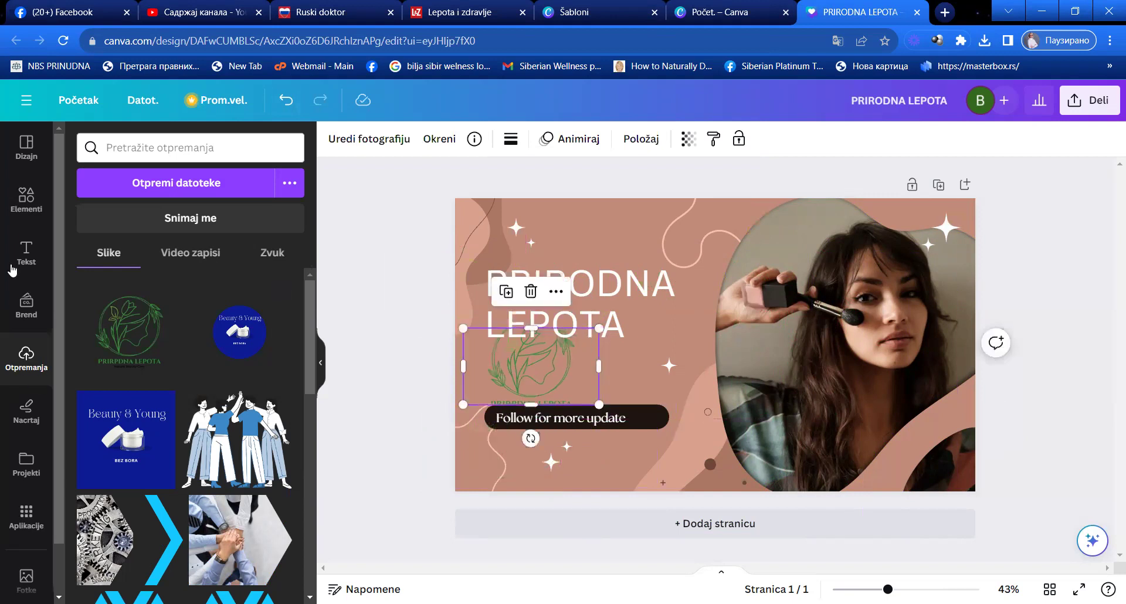
# Replace the current page with the Beige Floral Beauty Vlogger Profile template, and replace that with the Green Calming Beauty and Spa Facebook Cover
pyautogui.click(27, 149)
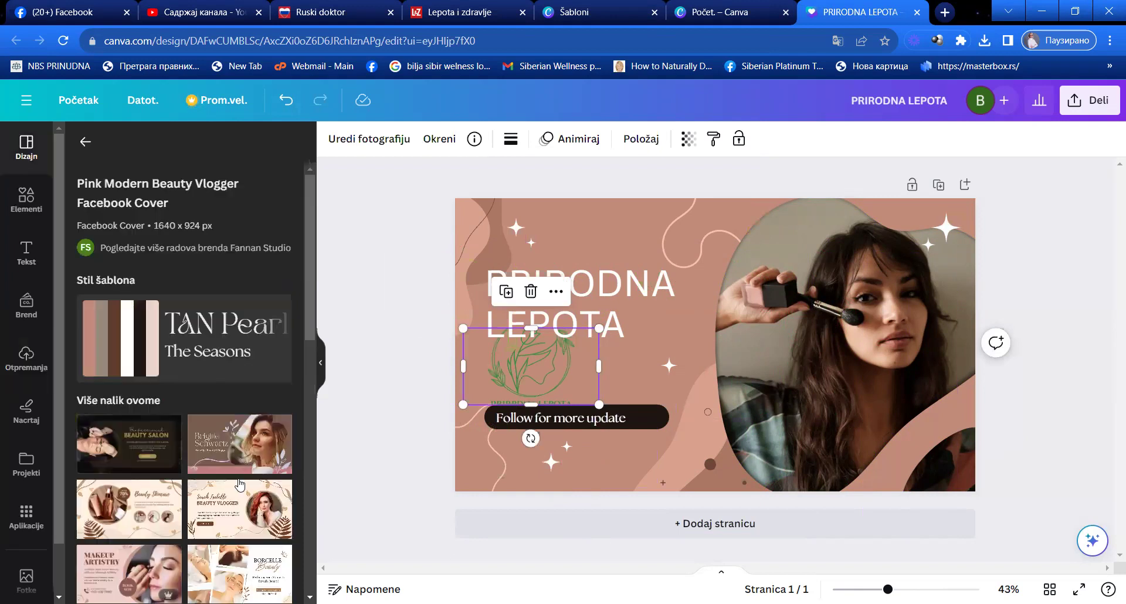
pyautogui.click(227, 522)
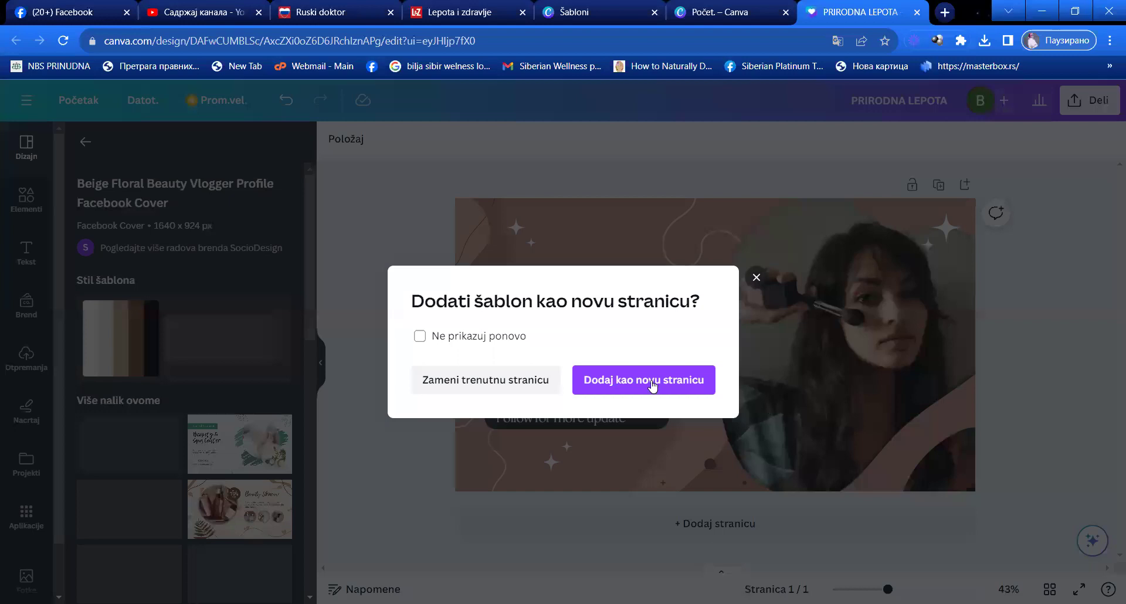
pyautogui.click(503, 383)
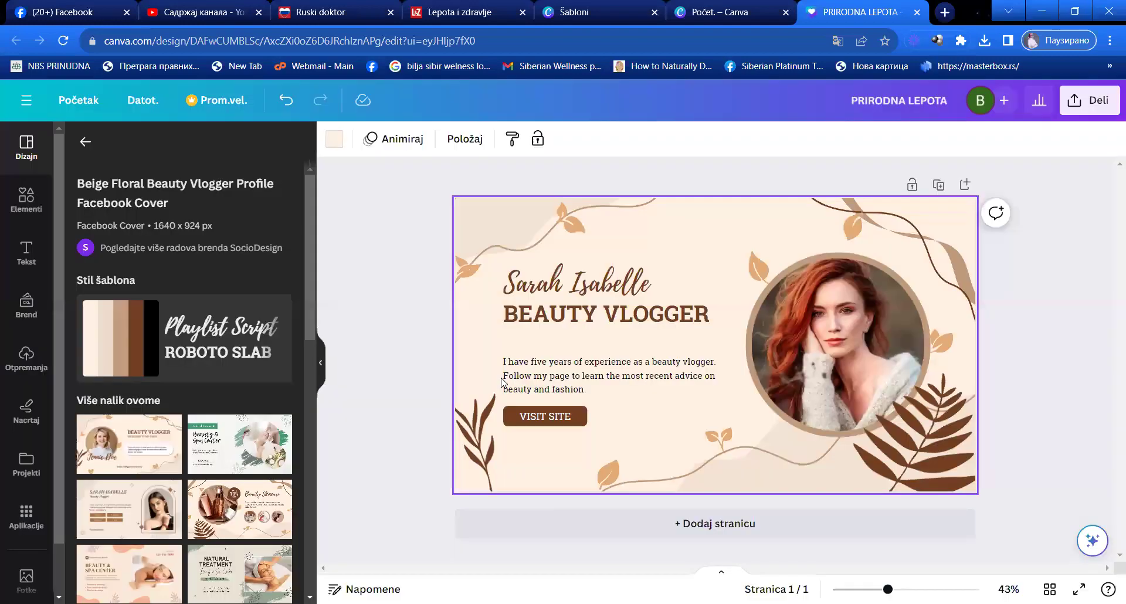
pyautogui.click(219, 459)
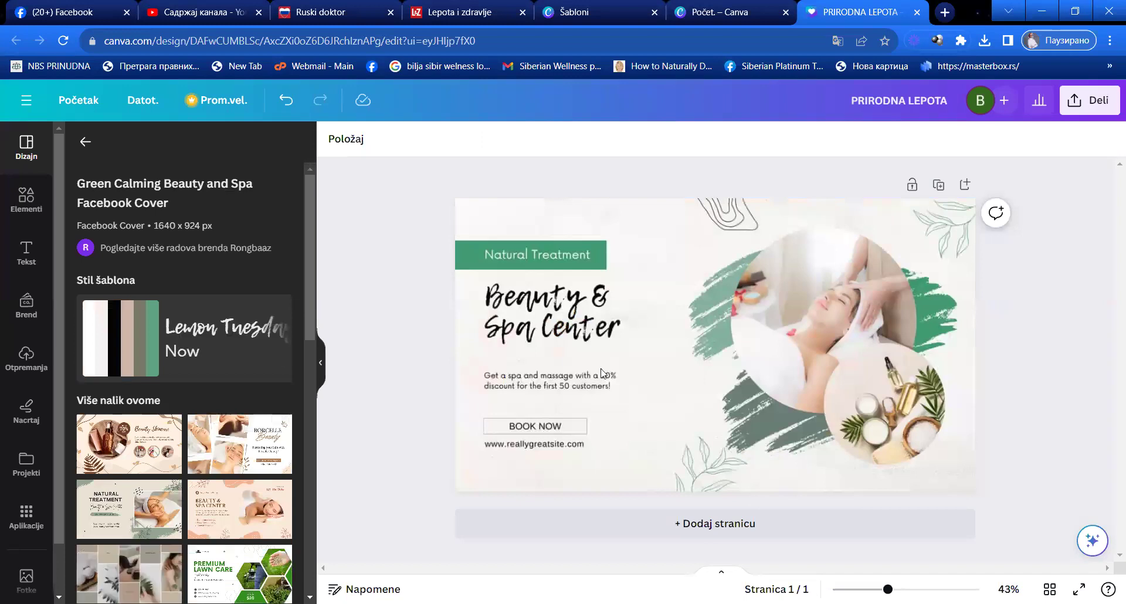
# Add the uploaded green brand logo to the cover and move it between the text and the photos
pyautogui.click(636, 405)
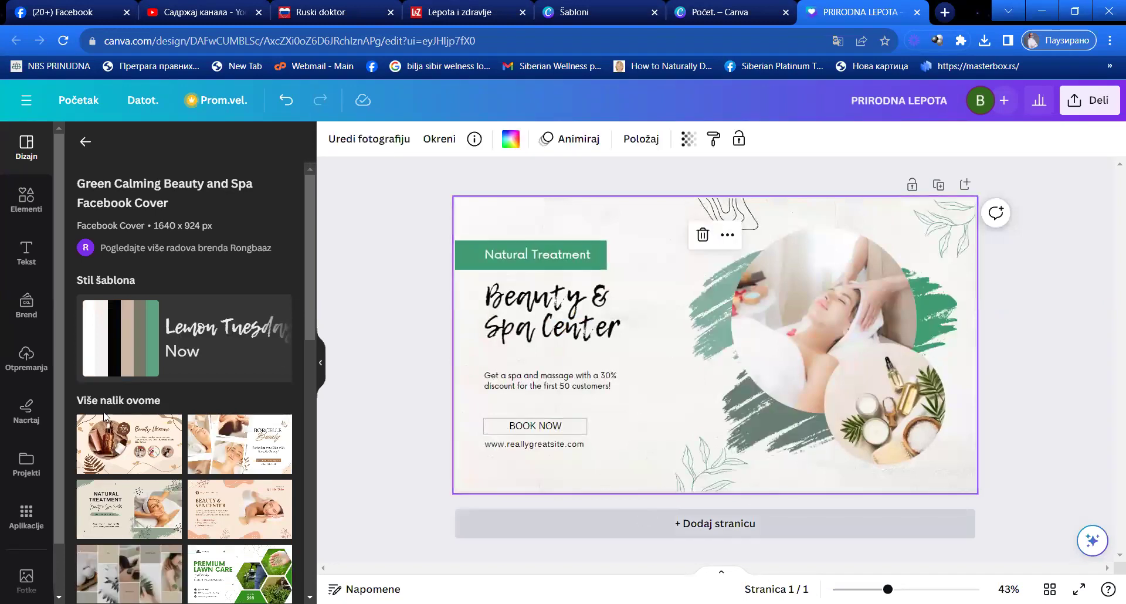
pyautogui.click(26, 360)
pyautogui.click(111, 338)
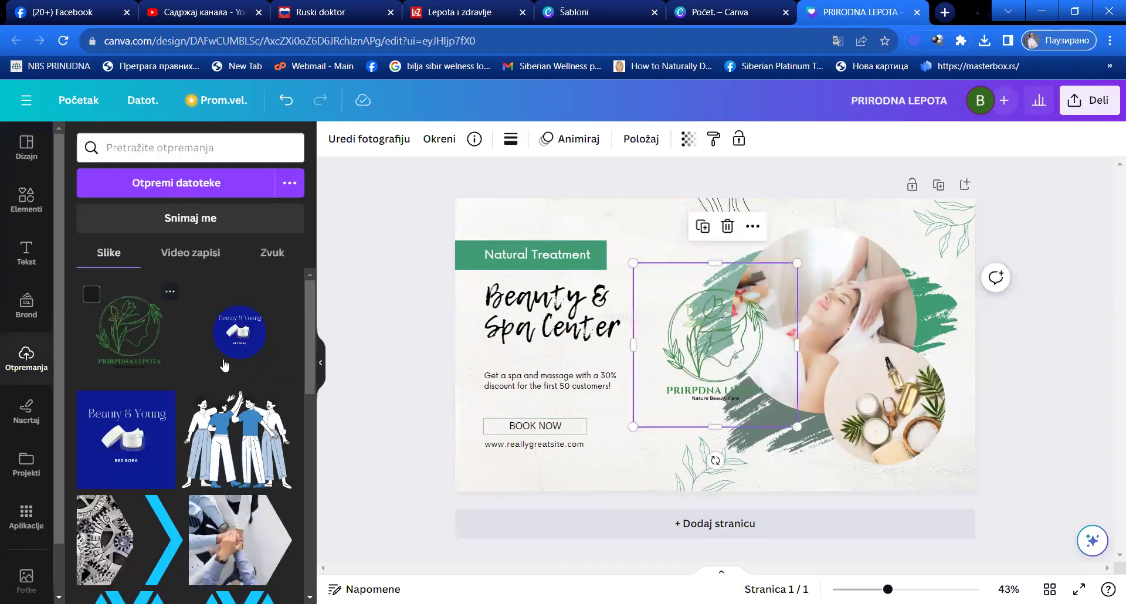
pyautogui.moveTo(715, 355); pyautogui.dragTo(623, 400)
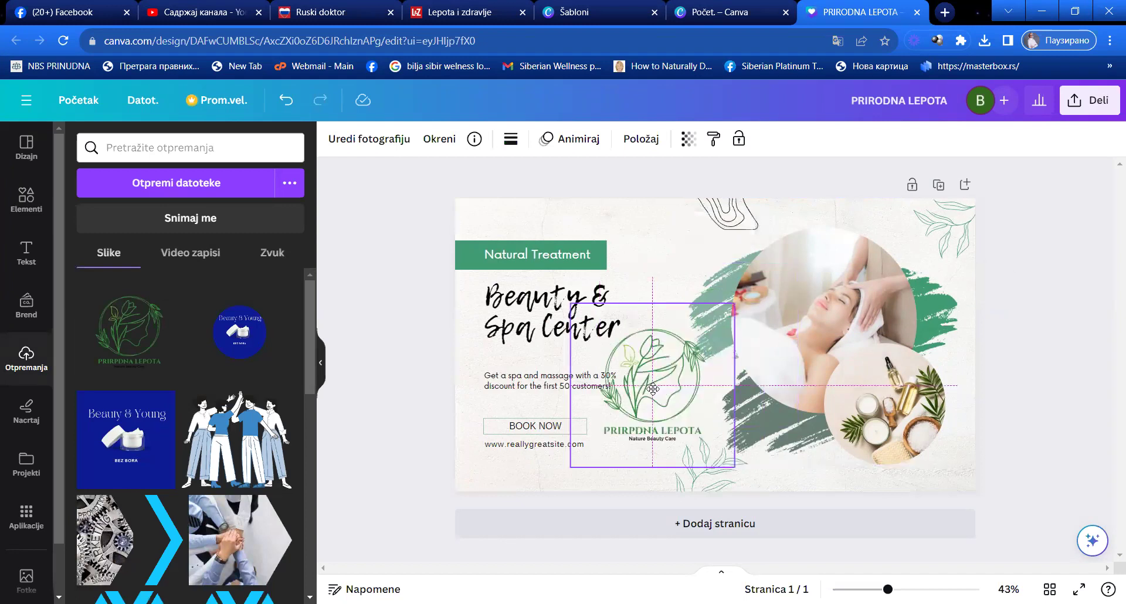
# Delete the leaf ornament at the cover's lower edge, then shrink the logo and place it near that edge
pyautogui.click(720, 484)
pyautogui.press('Delete')
pyautogui.moveTo(652, 424); pyautogui.dragTo(683, 432)
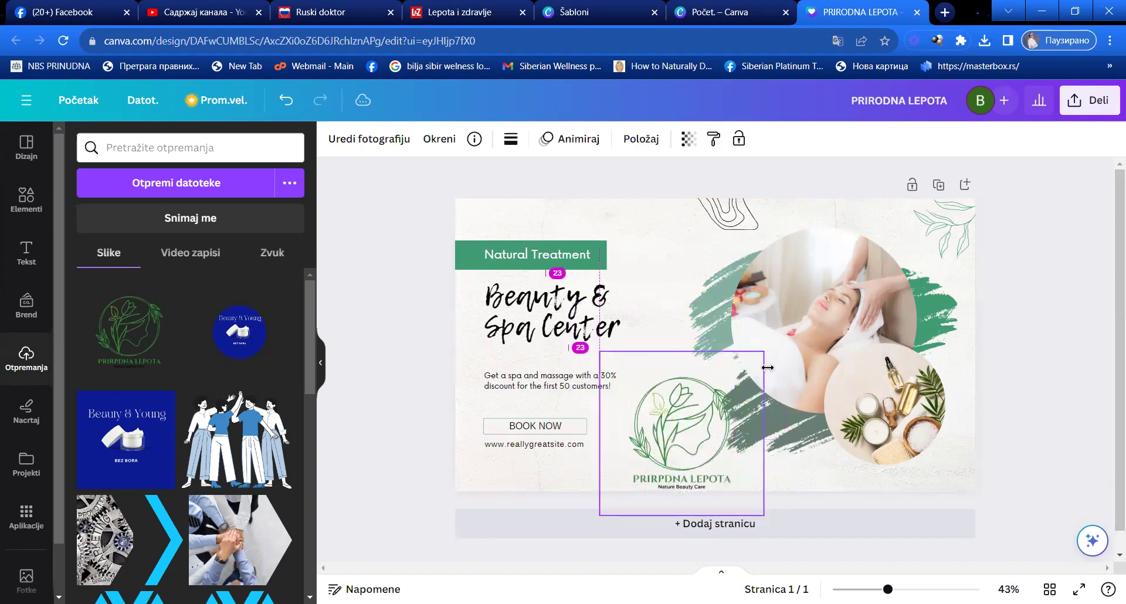
pyautogui.moveTo(761, 351); pyautogui.dragTo(730, 385)
pyautogui.moveTo(684, 424); pyautogui.dragTo(702, 413)
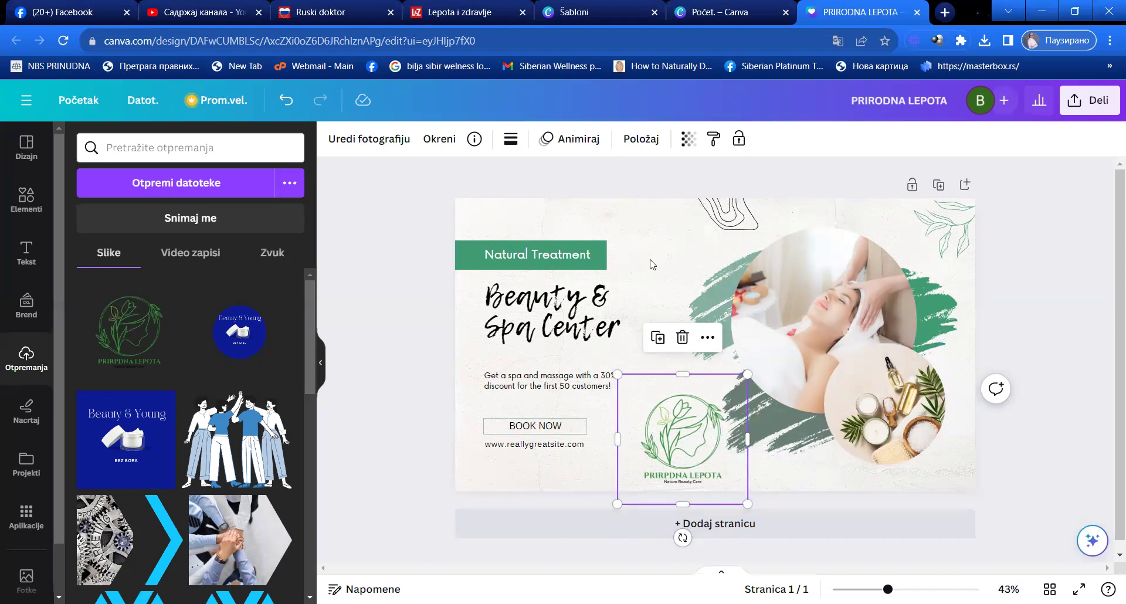
# Delete the wavy line ornament at the cover's upper edge and the leaf ornament in its upper right corner
pyautogui.click(730, 223)
pyautogui.press('Delete')
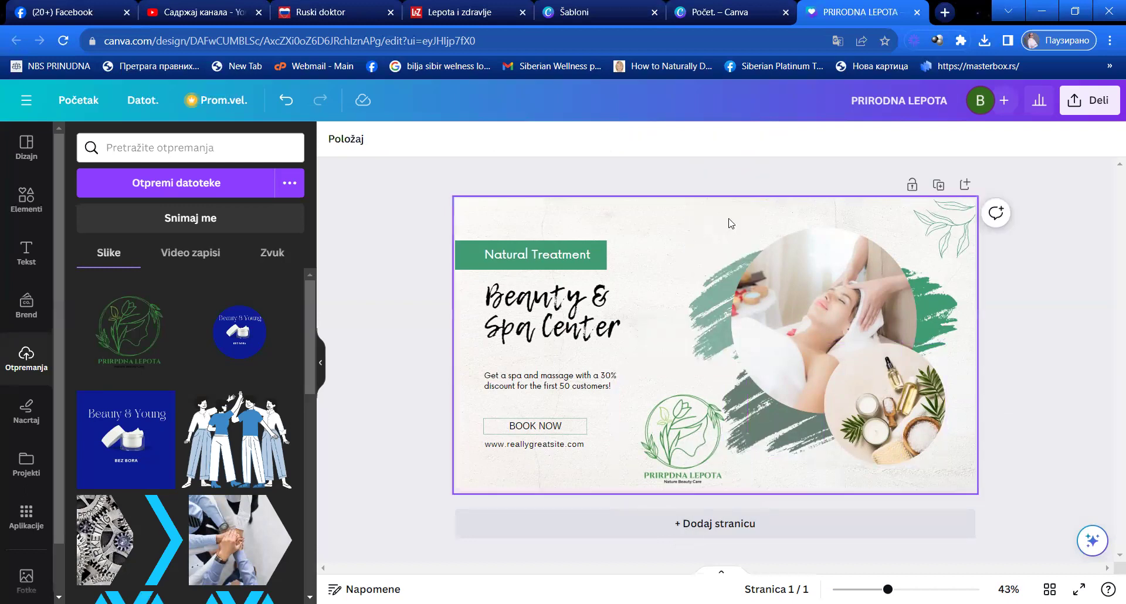
pyautogui.click(953, 215)
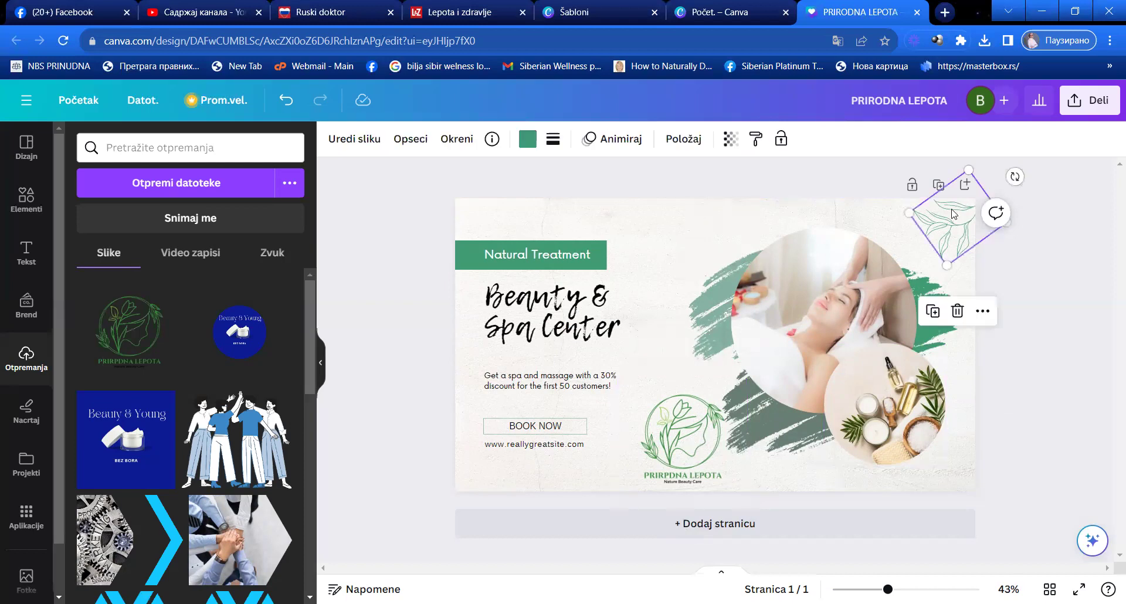
pyautogui.press('Delete')
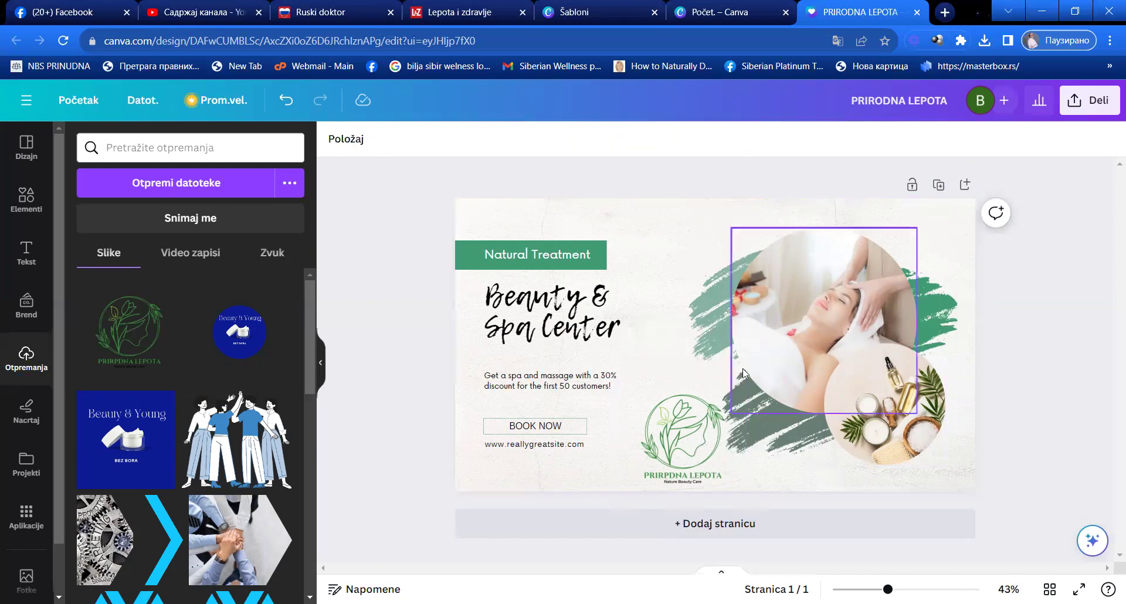
# Shrink the logo further and position it between the discount text and the green brush strokes, after trying the upper right corner
pyautogui.click(694, 399)
pyautogui.moveTo(711, 415); pyautogui.dragTo(939, 242)
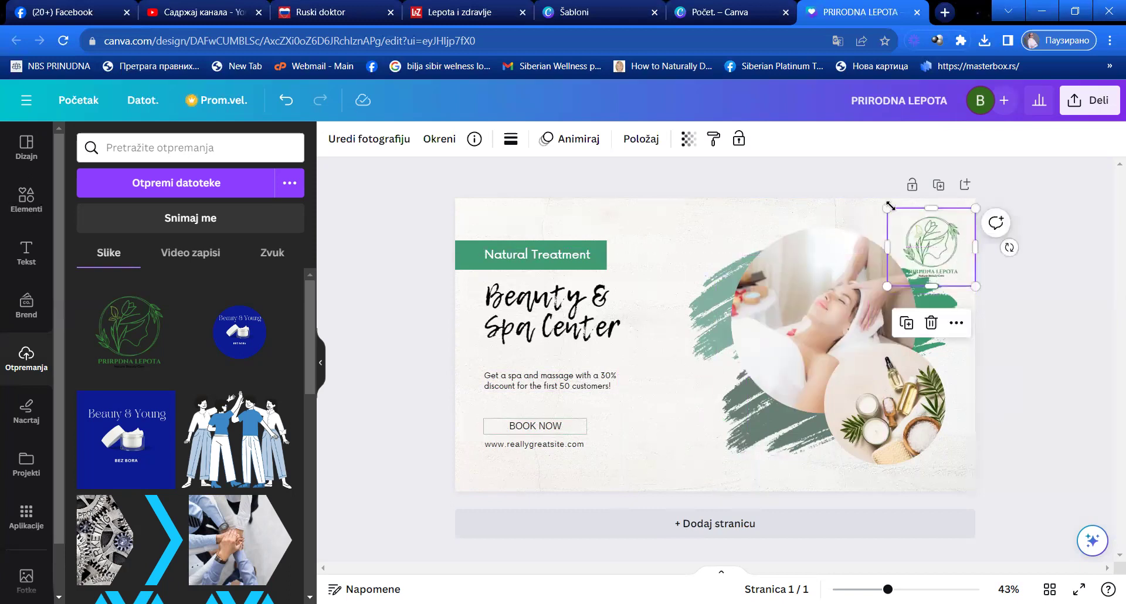
pyautogui.moveTo(888, 209); pyautogui.dragTo(691, 394)
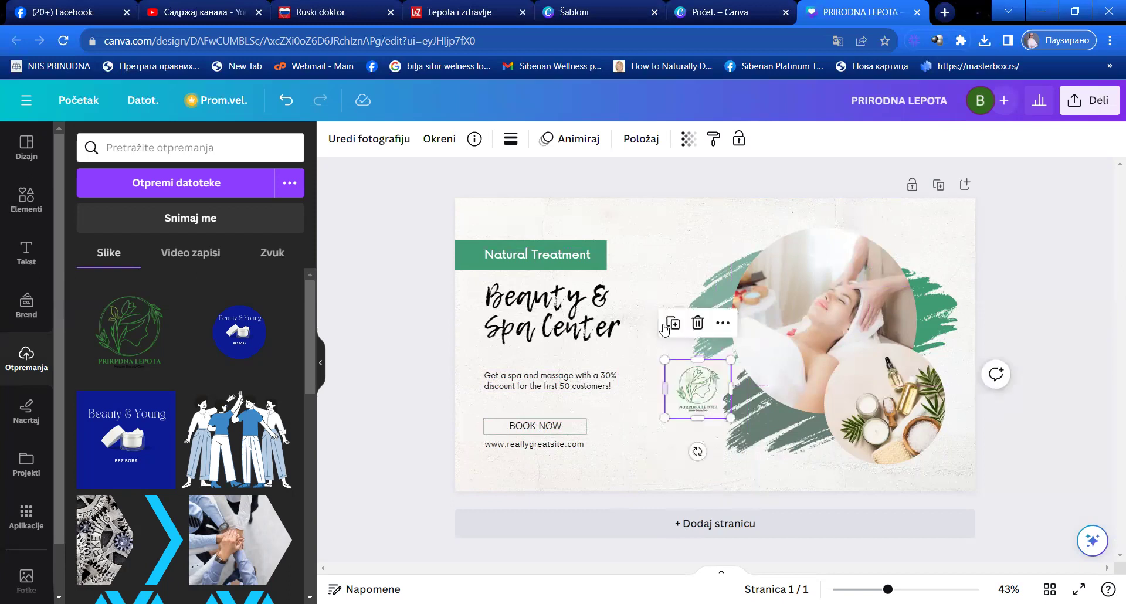
pyautogui.click(724, 404)
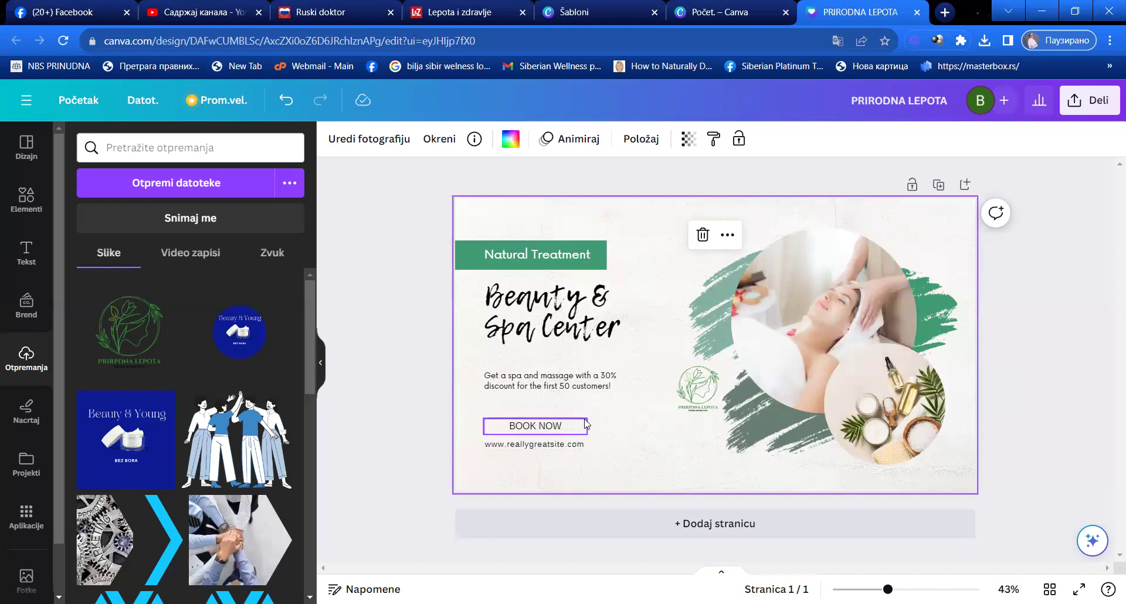
# Change the discount text's font to Canva Sans after trying DM Sans
pyautogui.click(558, 311)
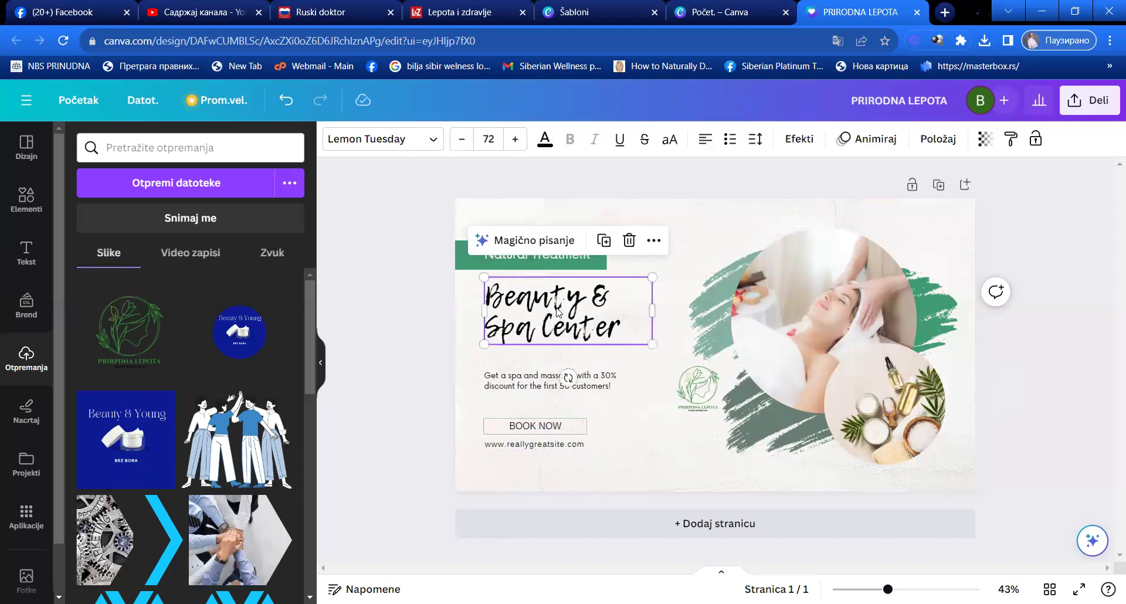
pyautogui.click(530, 378)
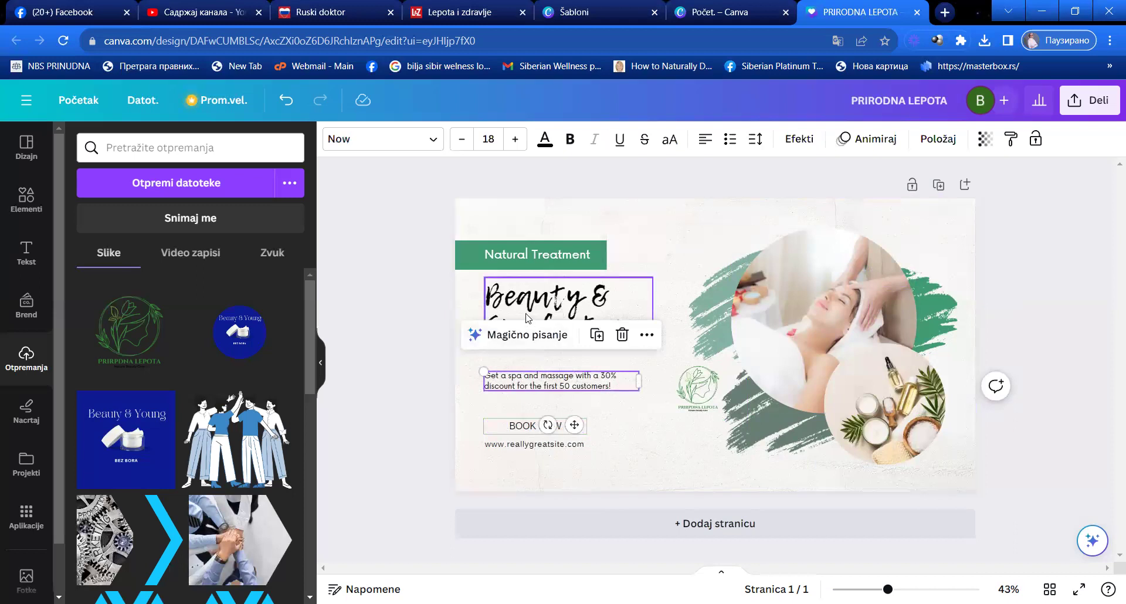
pyautogui.click(433, 141)
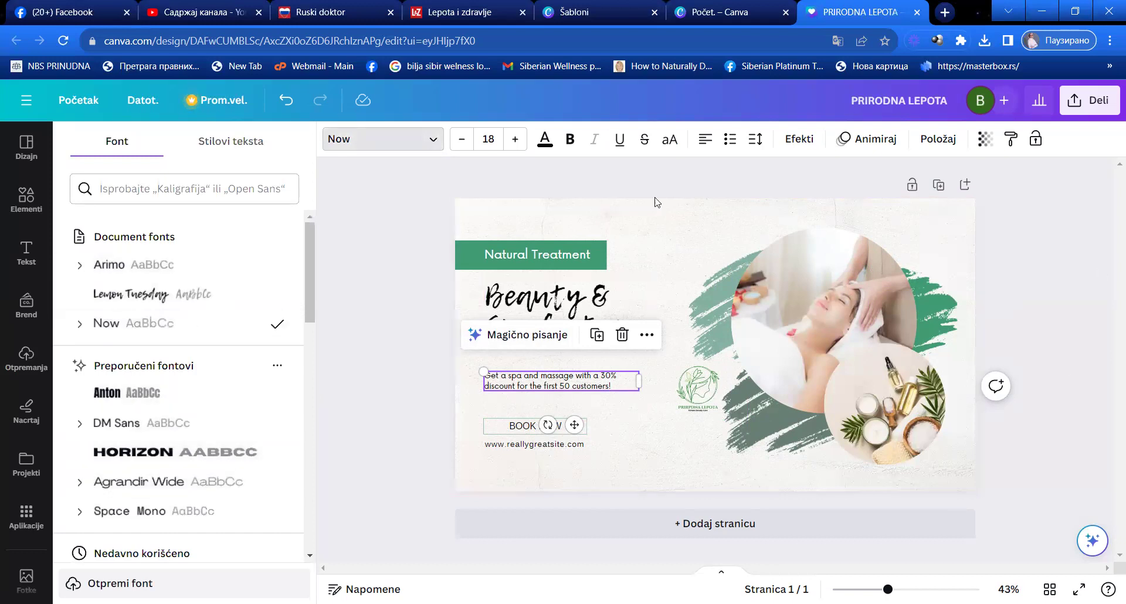
pyautogui.click(131, 432)
pyautogui.scroll(-3, 129, 431)
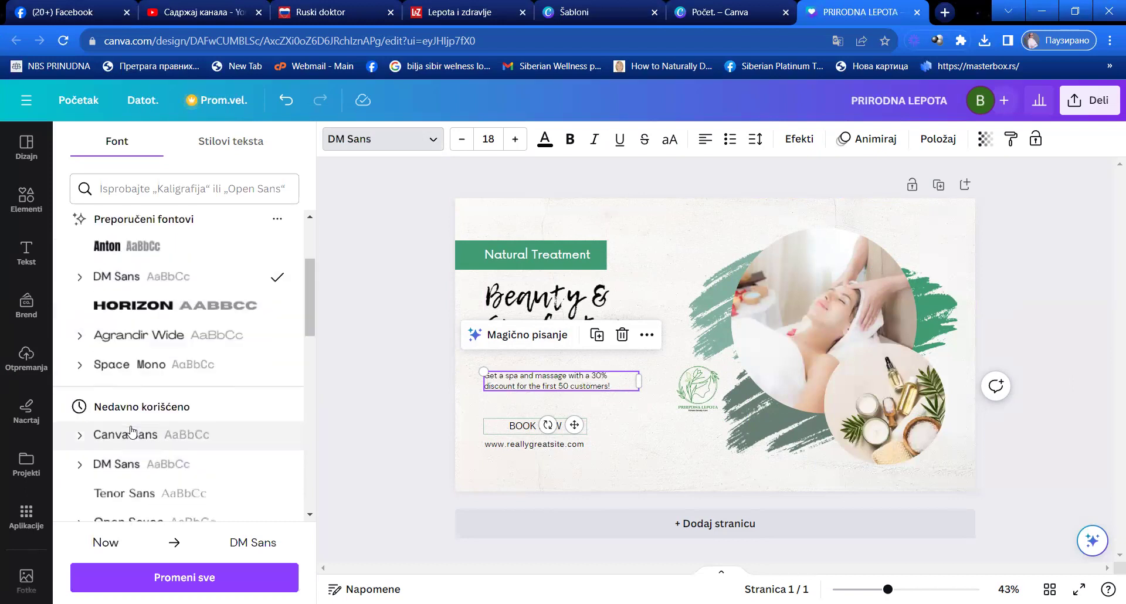
pyautogui.click(112, 441)
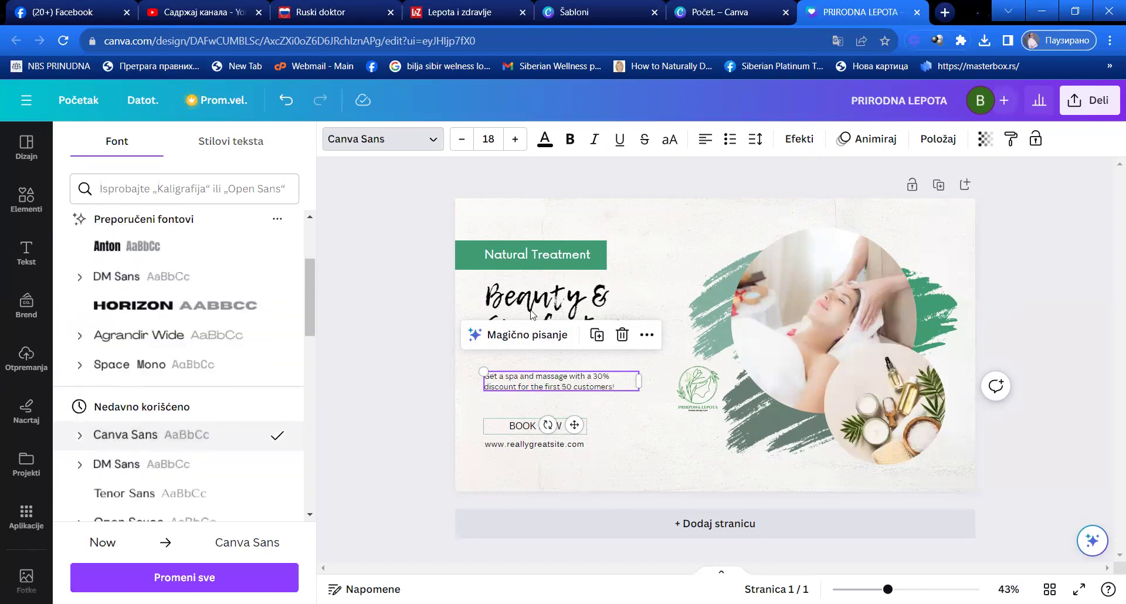
# Change the "Beauty & Spa Center" title's font to Open Sauce after trying Canva Sans
pyautogui.click(512, 310)
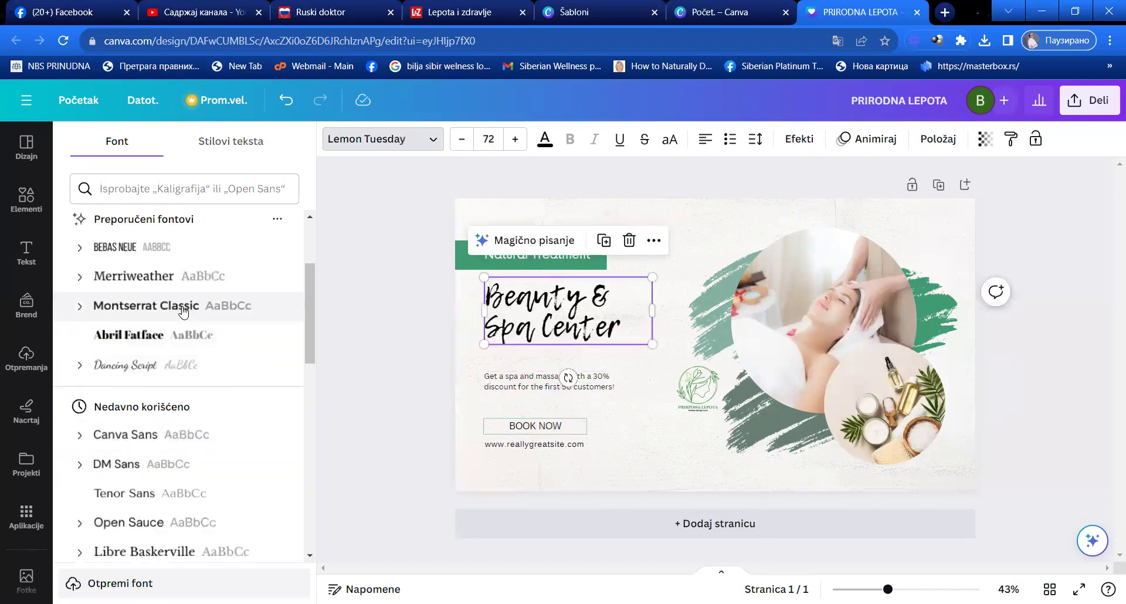
pyautogui.click(121, 443)
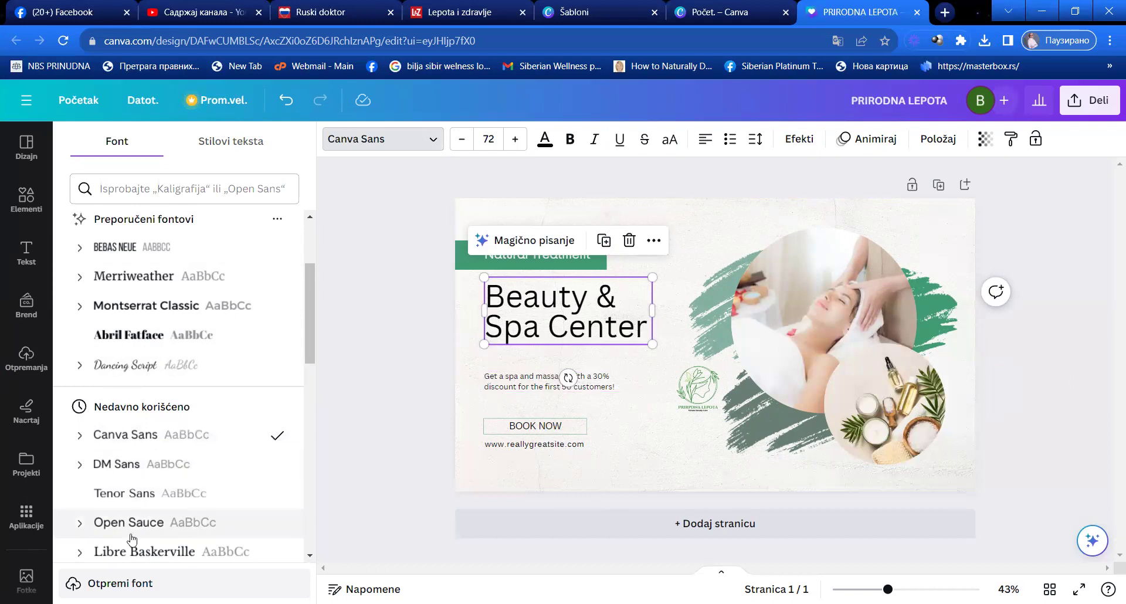
pyautogui.moveTo(137, 525); pyautogui.dragTo(137, 526)
pyautogui.moveTo(358, 287); pyautogui.dragTo(426, 163)
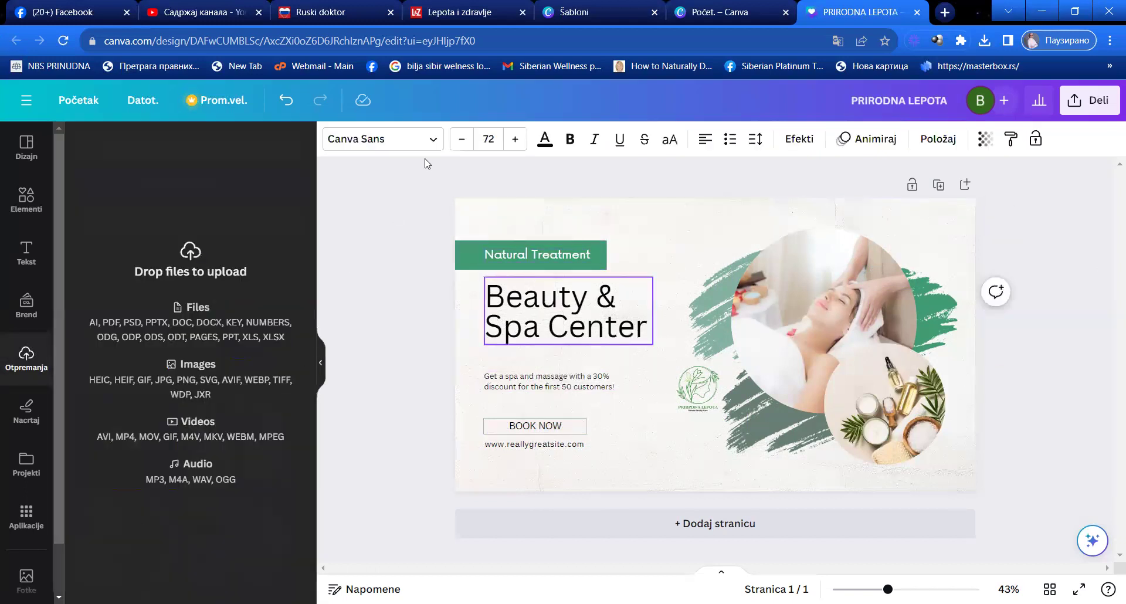
pyautogui.click(434, 139)
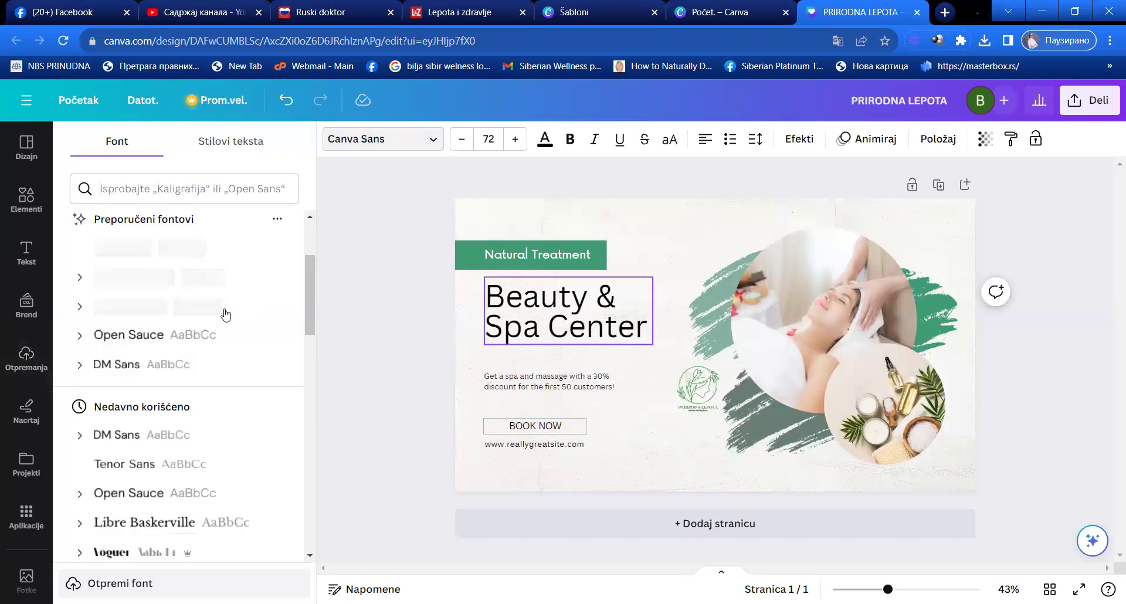
pyautogui.click(120, 493)
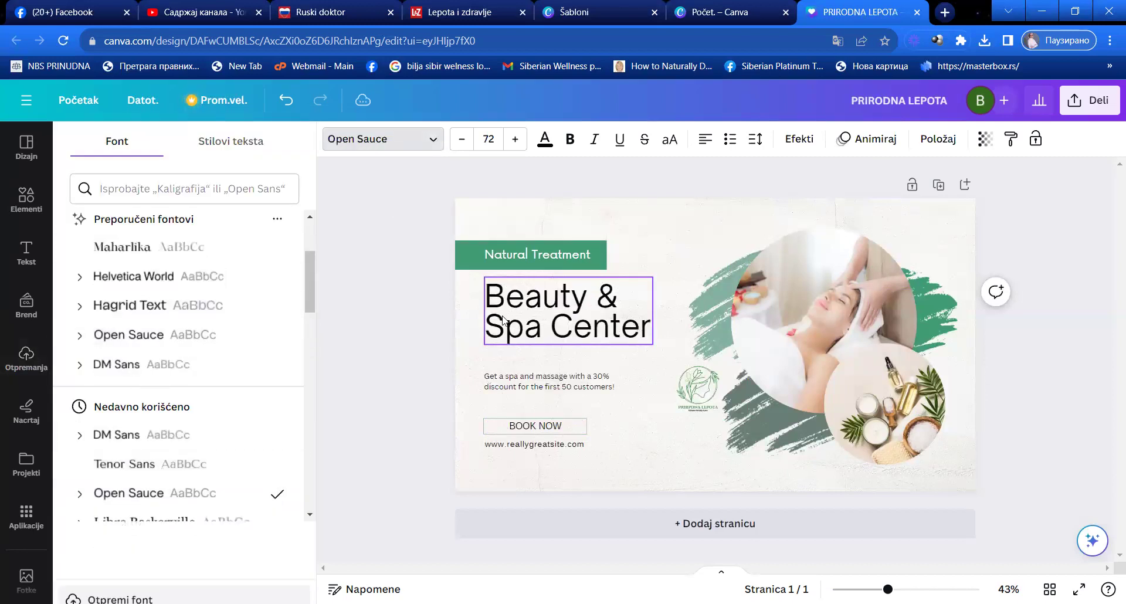
# Reduce the title's font size to 69 and move it to the cover's left edge, slightly farther below the green banner
pyautogui.moveTo(586, 319); pyautogui.dragTo(565, 320)
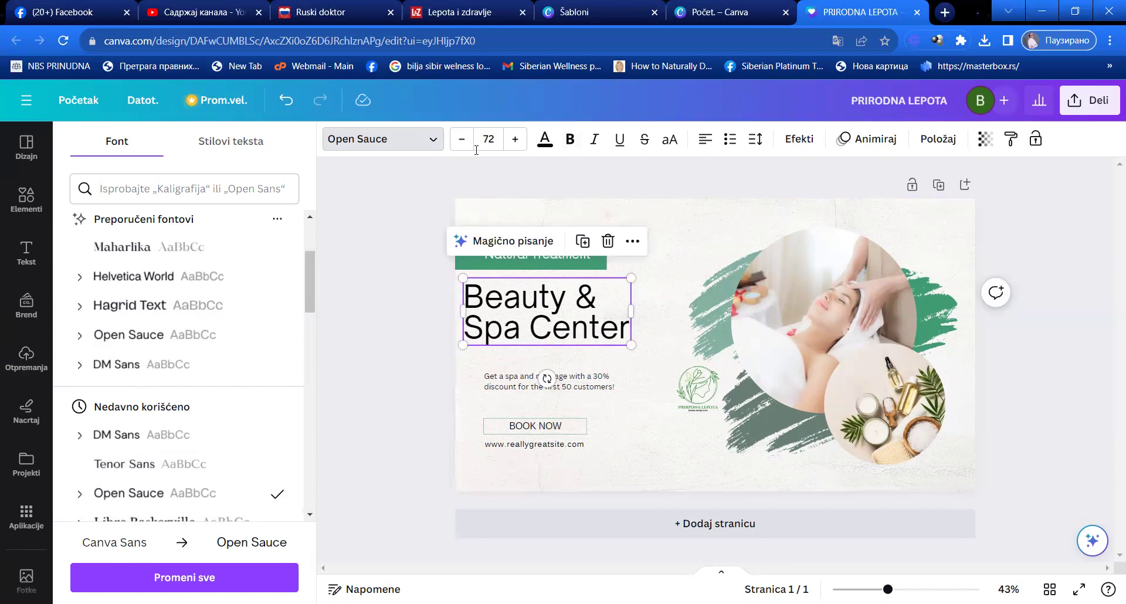
pyautogui.click(461, 139)
pyautogui.click(462, 139)
pyautogui.click(462, 140)
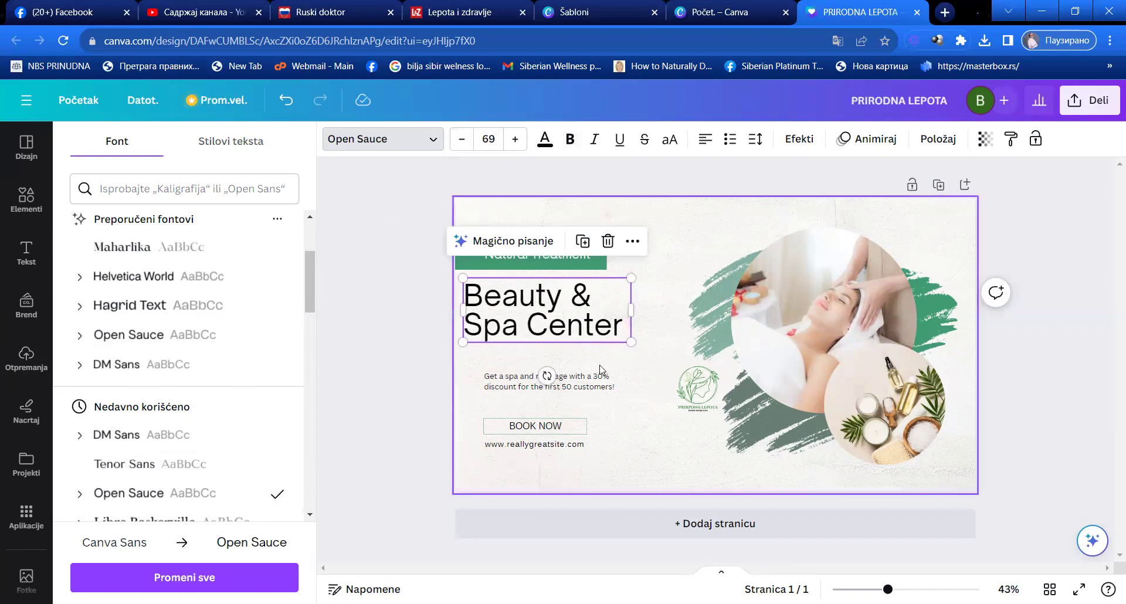
pyautogui.moveTo(587, 330); pyautogui.dragTo(570, 332)
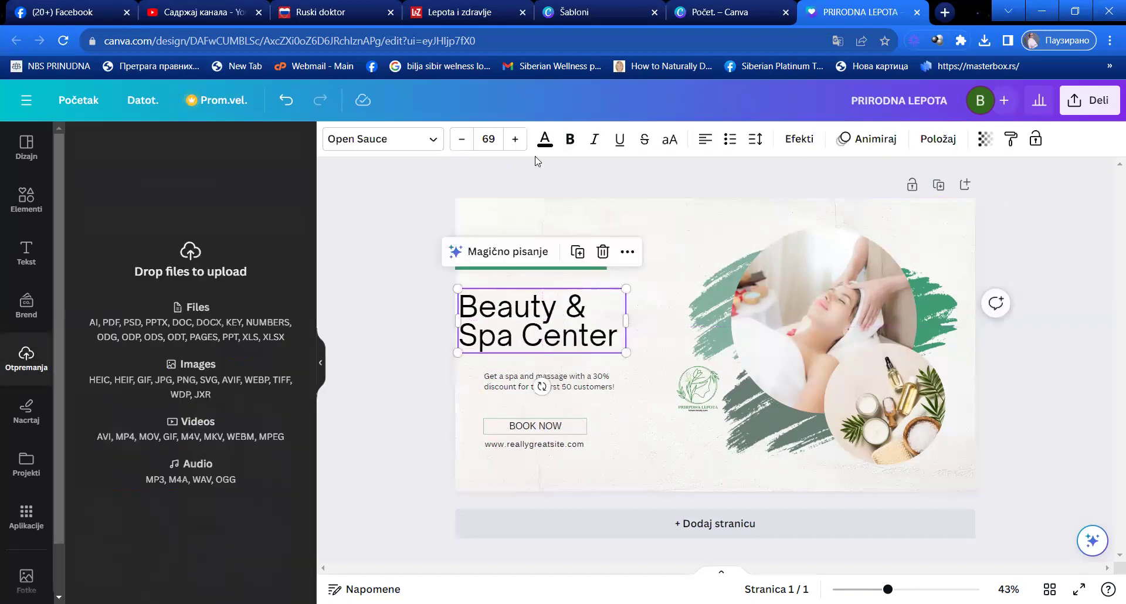
# Recolor the "Beauty & Spa Center" title with the dark olive green from the photo colors
pyautogui.click(545, 139)
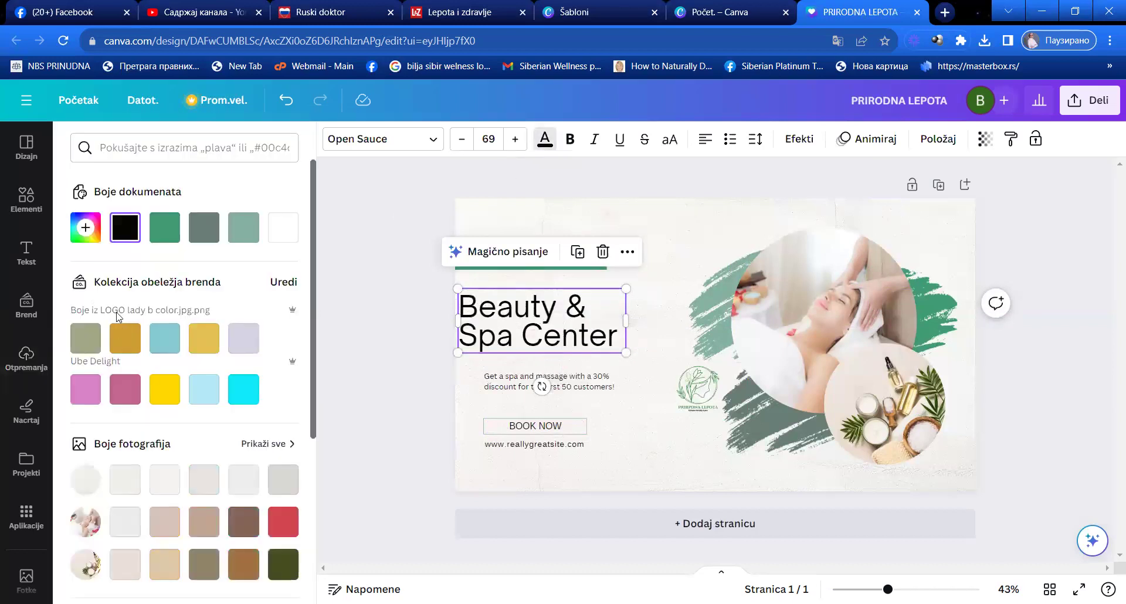
pyautogui.scroll(-1, 161, 517)
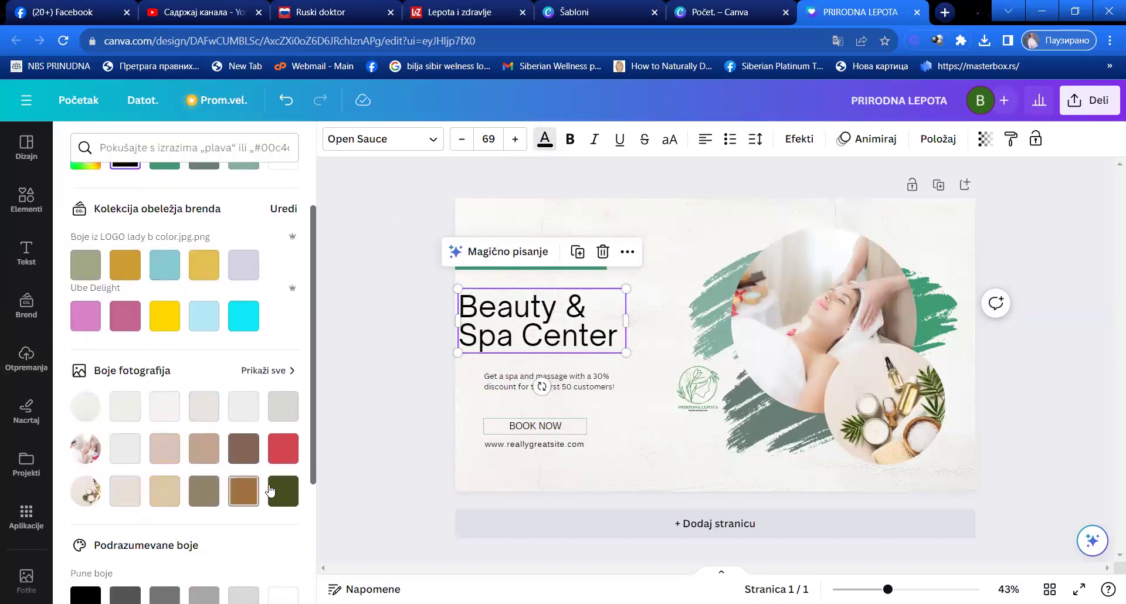
pyautogui.click(284, 491)
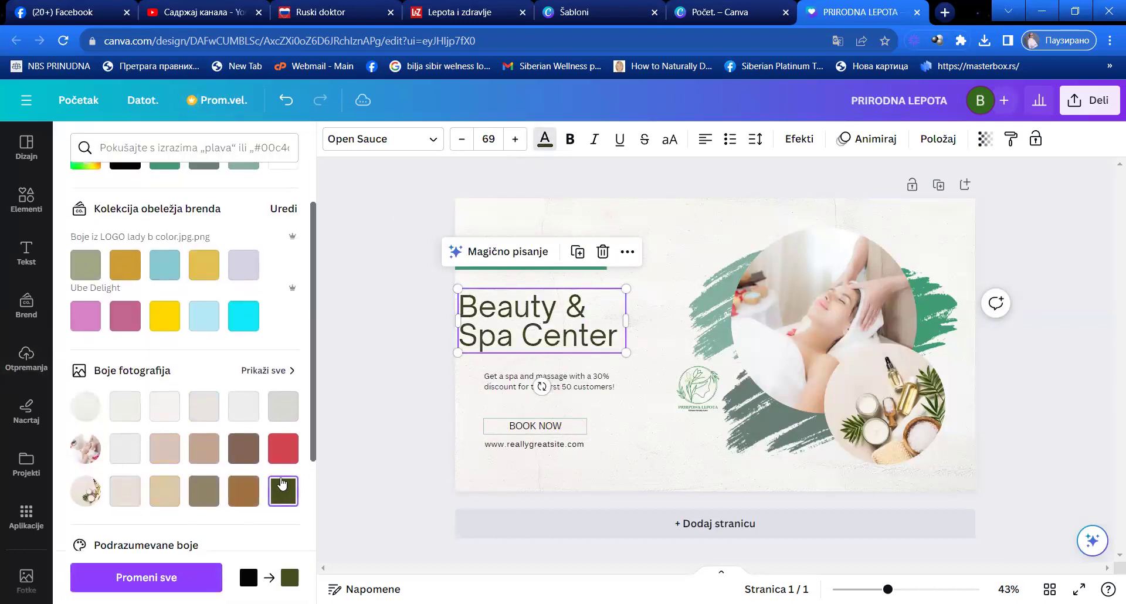
pyautogui.click(655, 428)
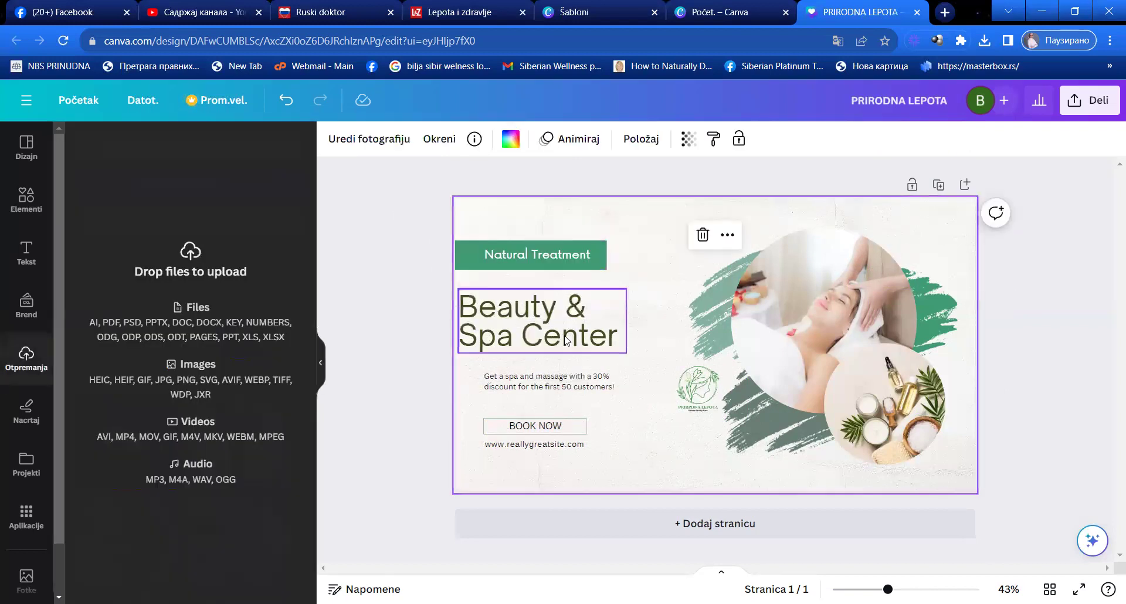
# Replace the "Natural Treatment" text in the green banner with "PRIRODNI PROIZVODI"
pyautogui.click(517, 257)
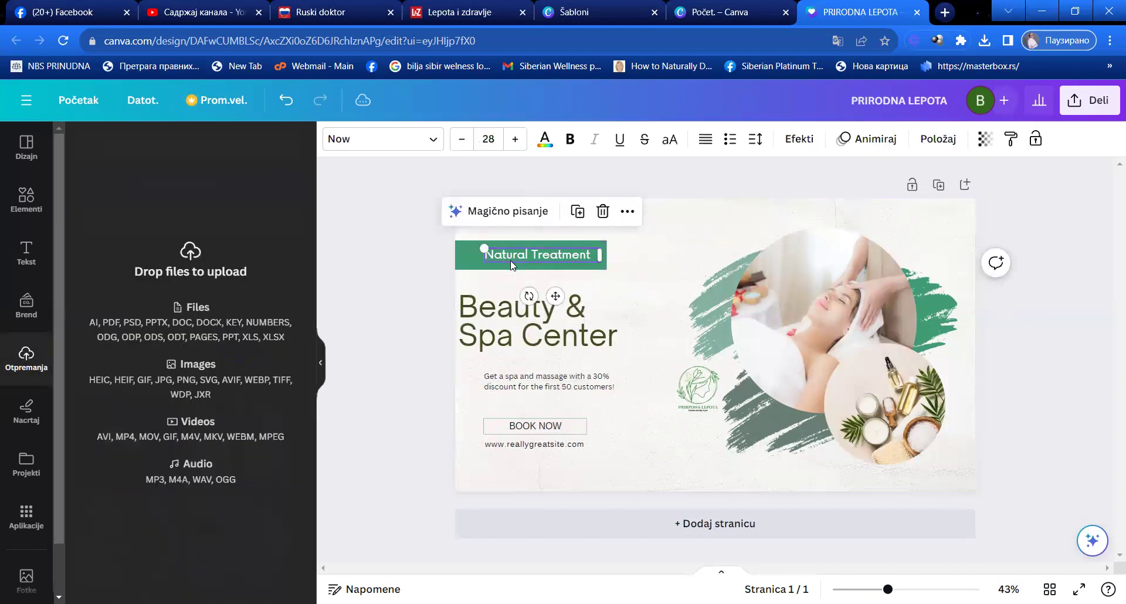
pyautogui.doubleClick(590, 255)
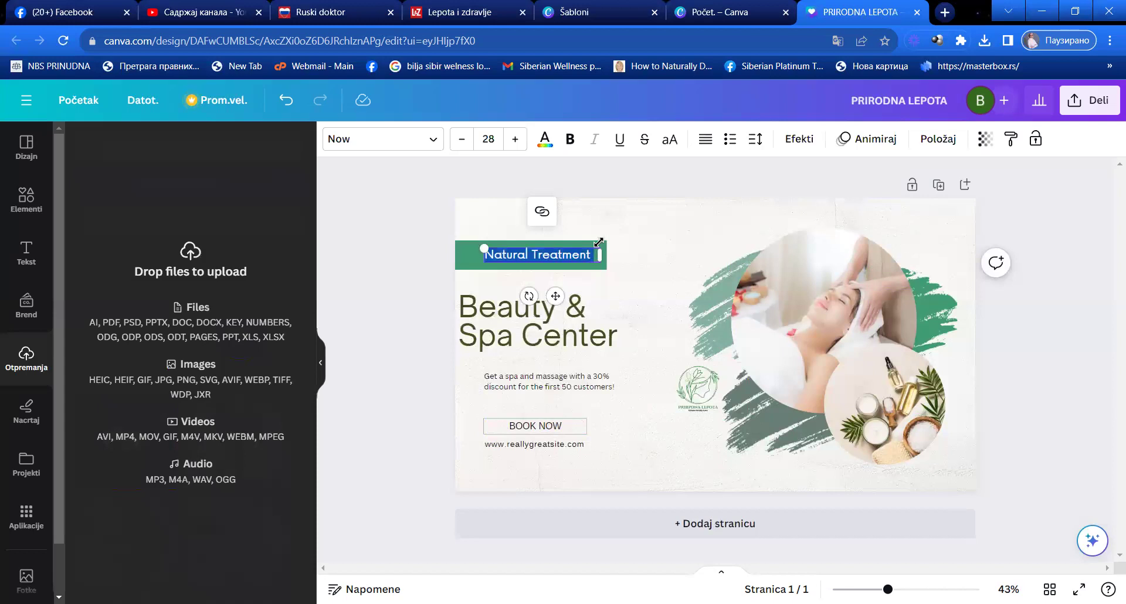
pyautogui.write('PRIR')
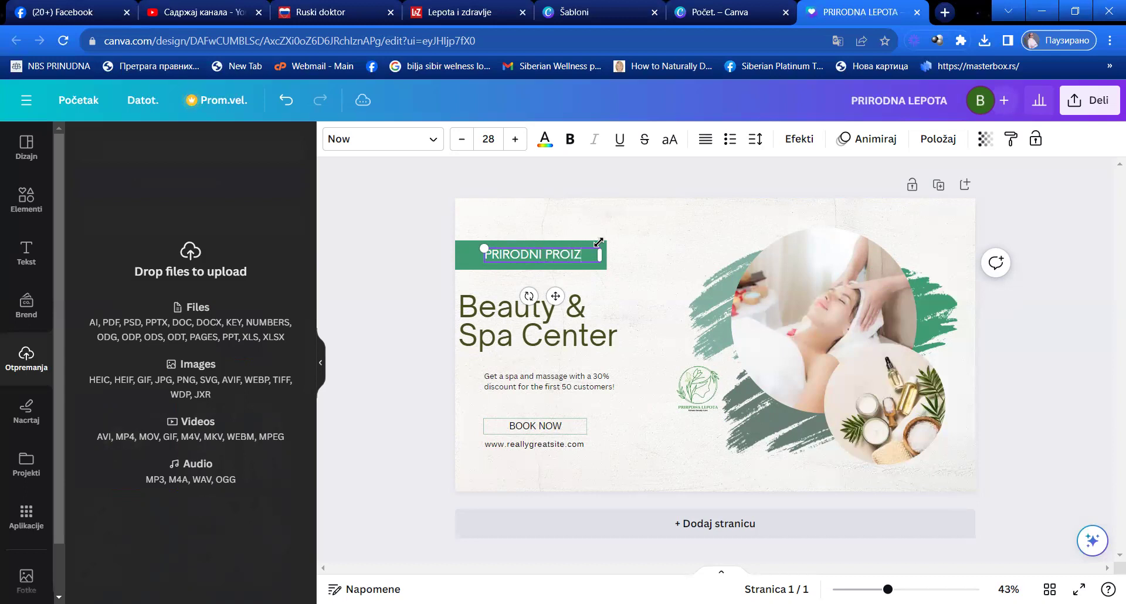
pyautogui.write('ODI')
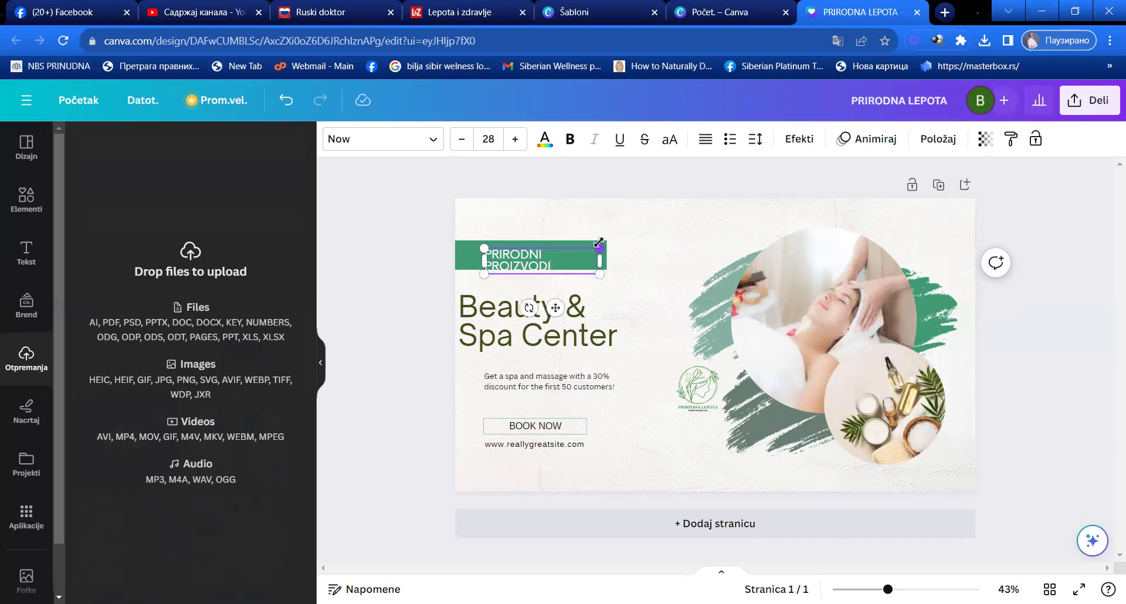
# Reduce the banner text's font size to 24 and move the text to the banner's left edge
pyautogui.click(462, 140)
pyautogui.click(462, 139)
pyautogui.click(462, 139)
pyautogui.click(462, 139)
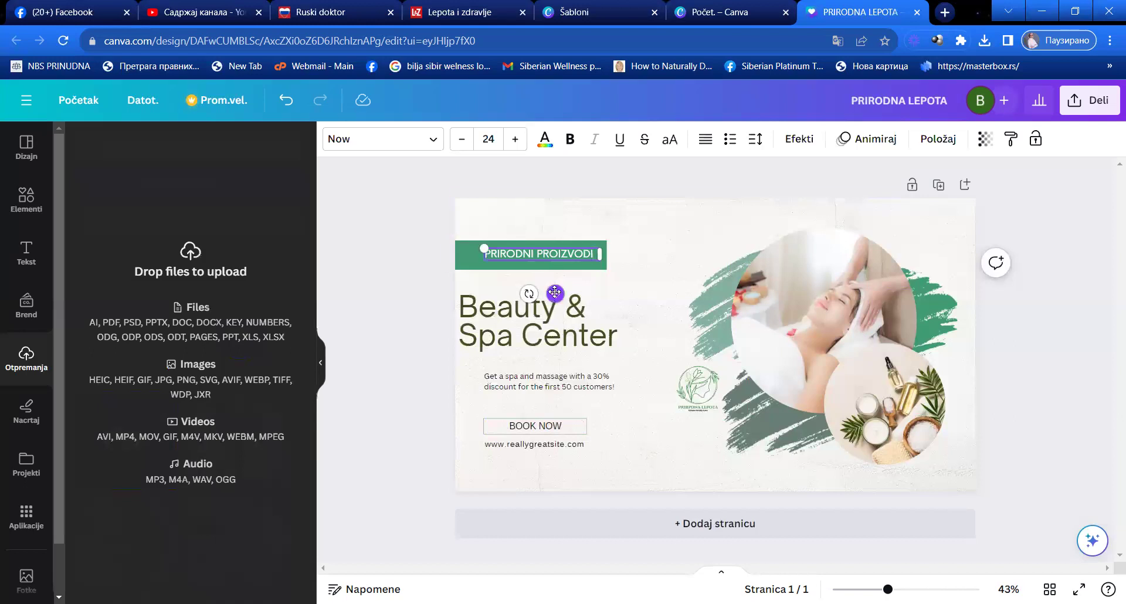
pyautogui.moveTo(540, 293); pyautogui.dragTo(530, 292)
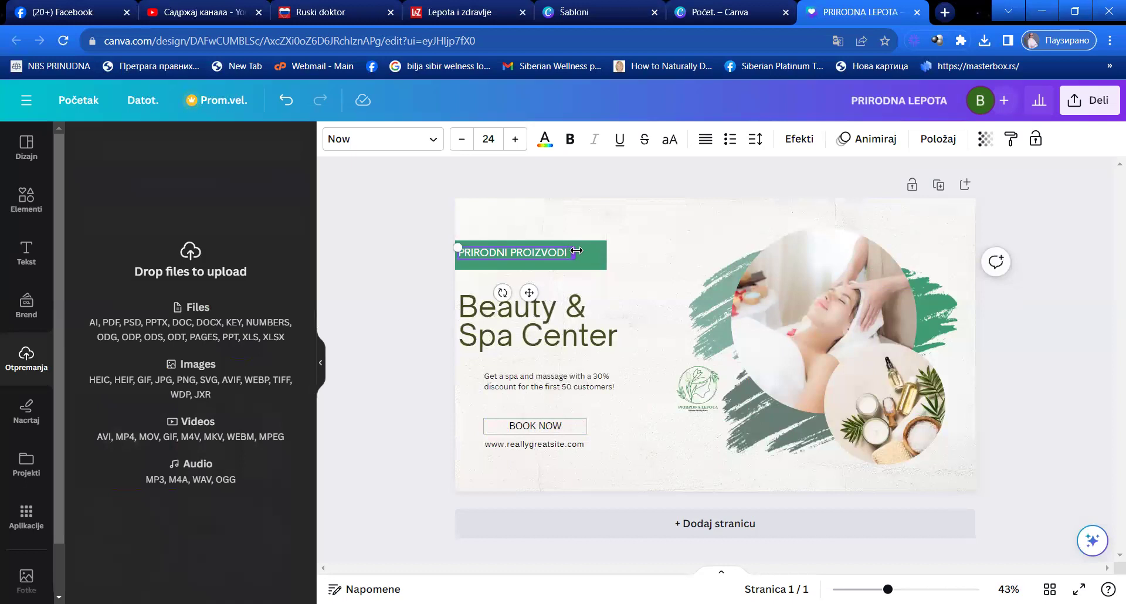
# Recolor the green banner behind "PRIRODNI PROIZVODI" with the dark olive green from the photo colors
pyautogui.click(604, 259)
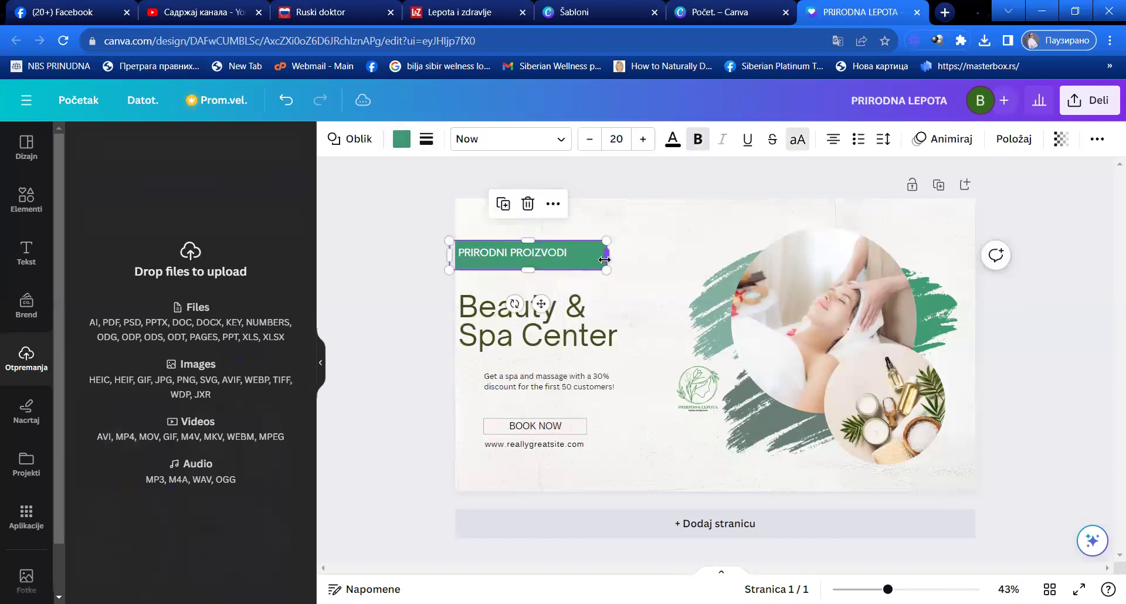
pyautogui.click(402, 139)
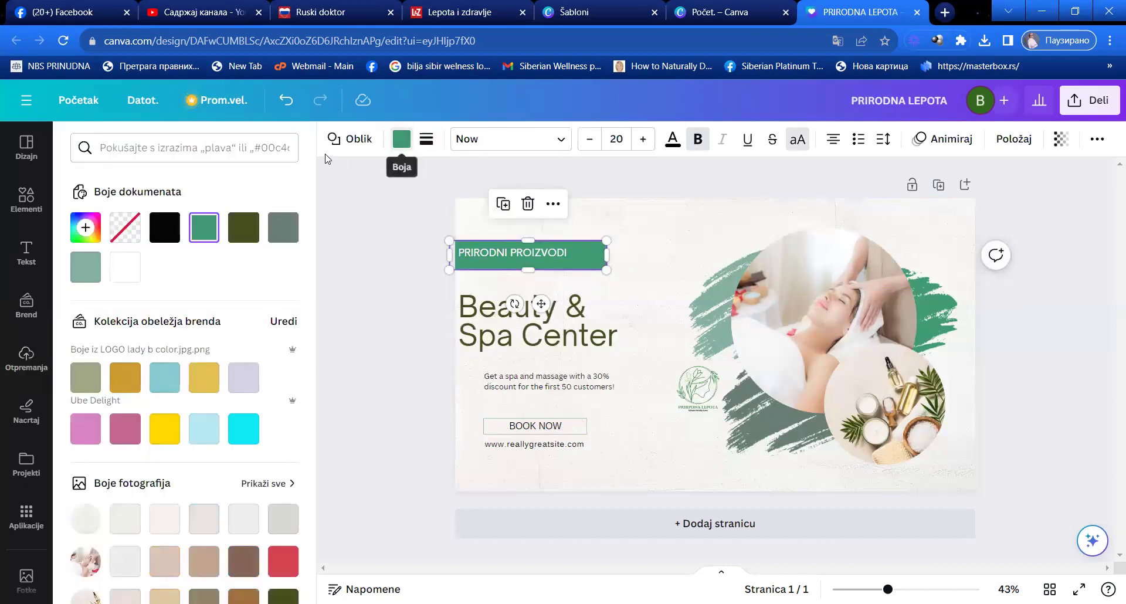
pyautogui.scroll(-3, 141, 470)
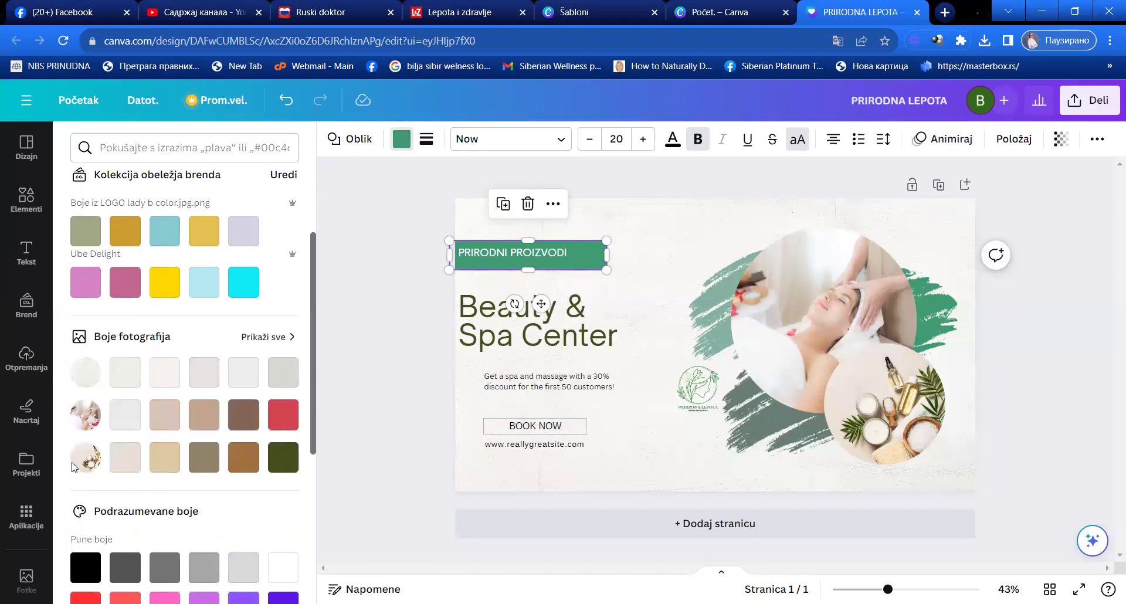
pyautogui.click(283, 457)
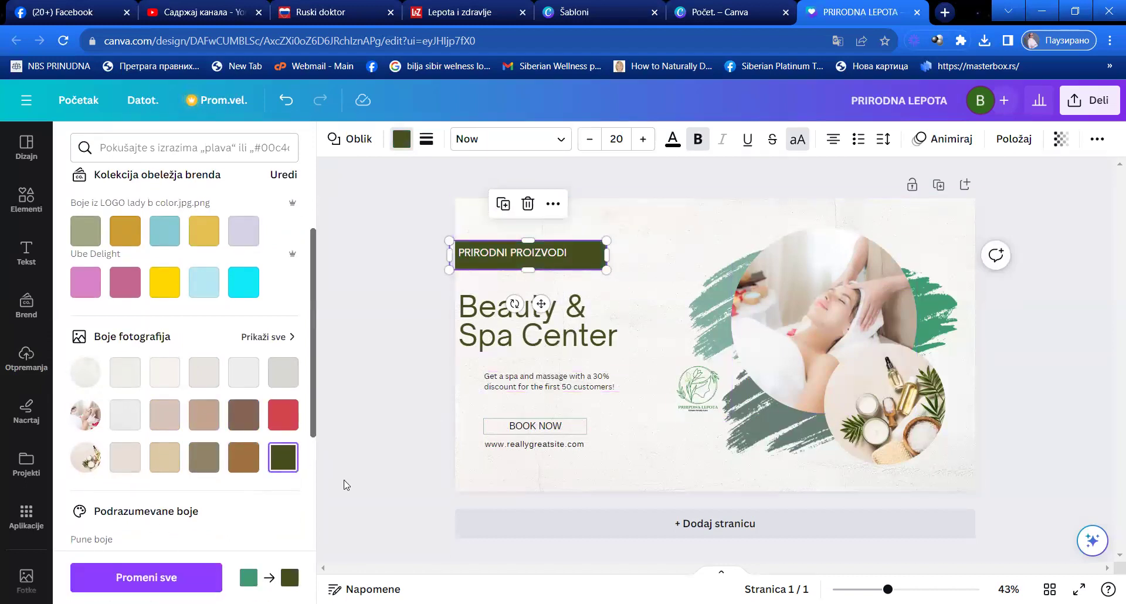
pyautogui.click(643, 465)
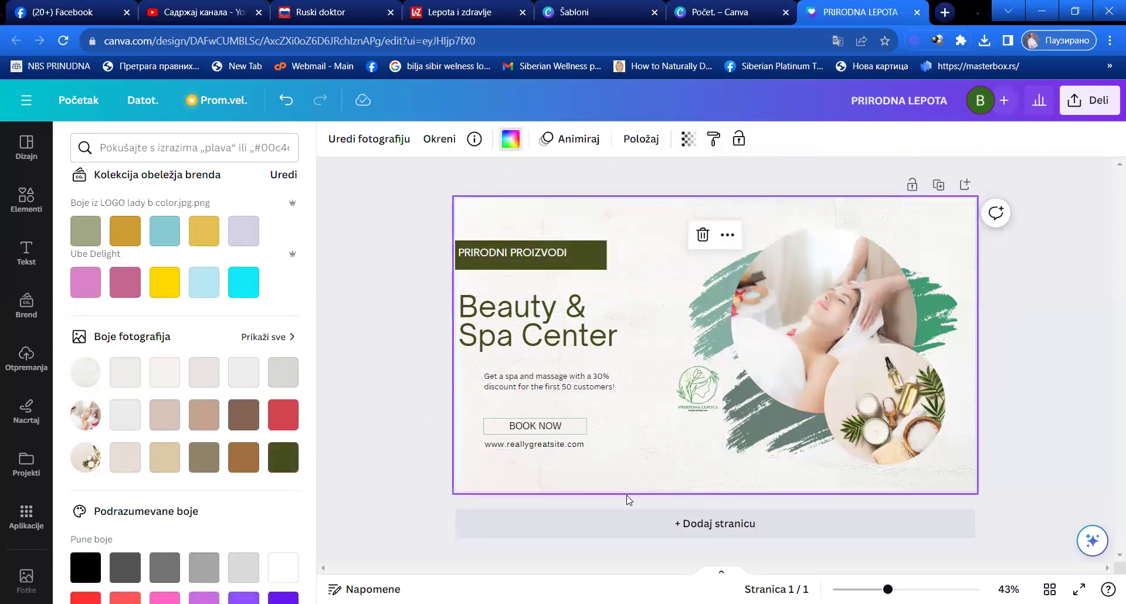
pyautogui.moveTo(360, 464); pyautogui.dragTo(792, 380)
pyautogui.moveTo(642, 437); pyautogui.dragTo(1113, 128)
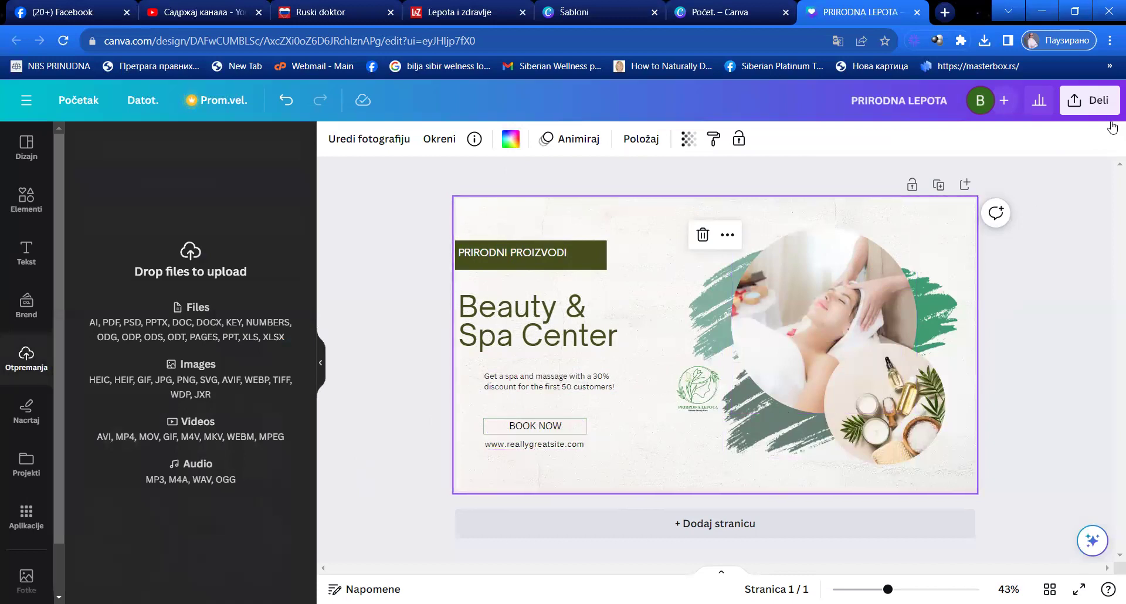
pyautogui.click(1106, 405)
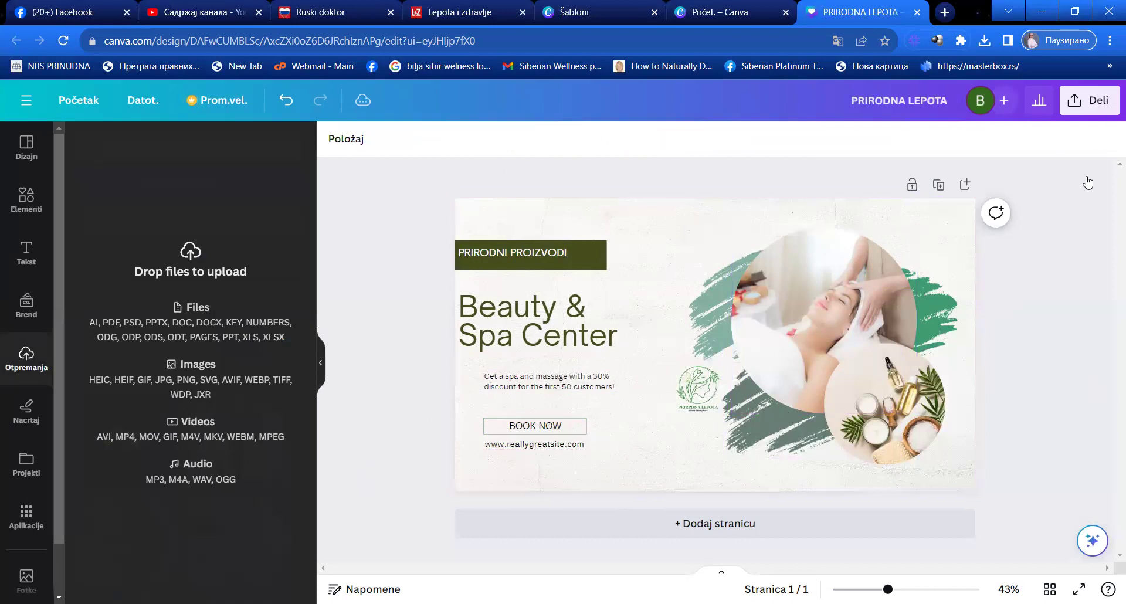
# Review the cover's download options, including the available file types with PNG kept and the size setting, without downloading it
pyautogui.click(1074, 101)
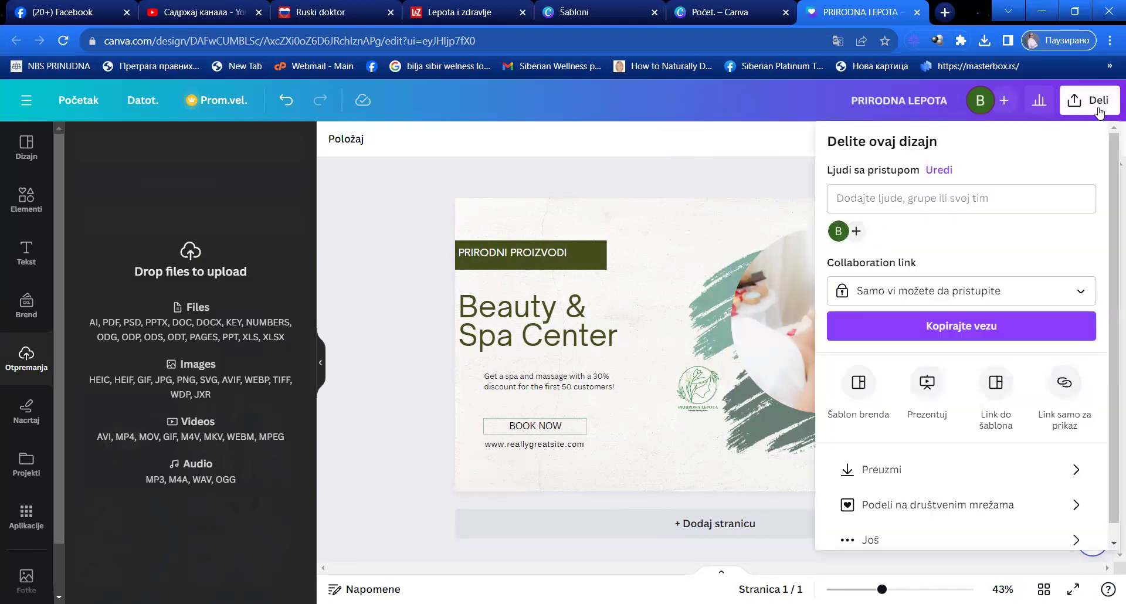
pyautogui.click(873, 473)
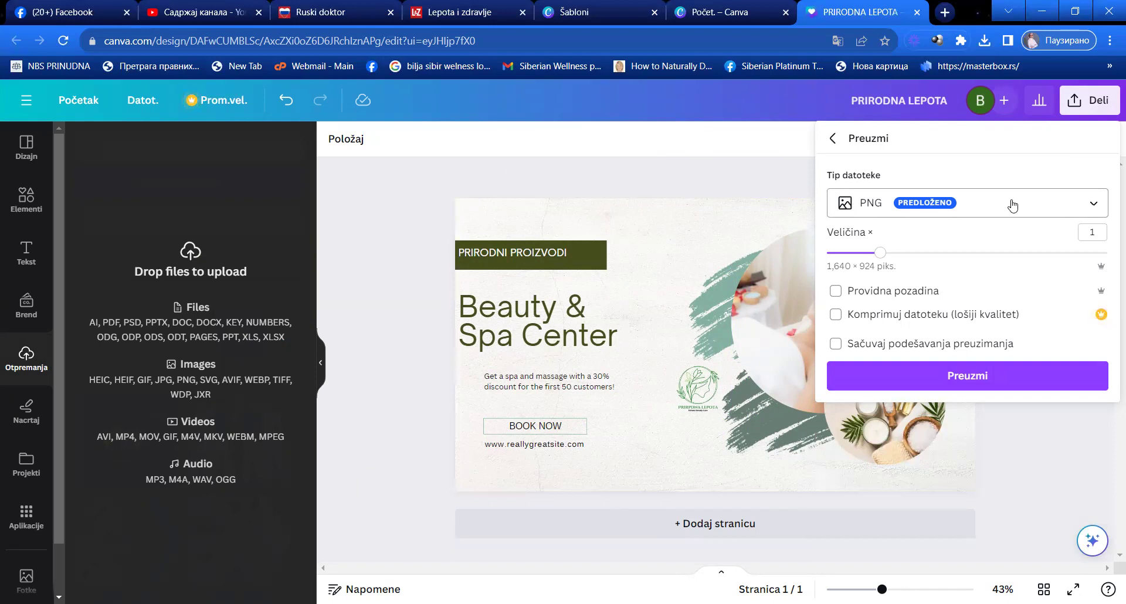
pyautogui.click(1098, 205)
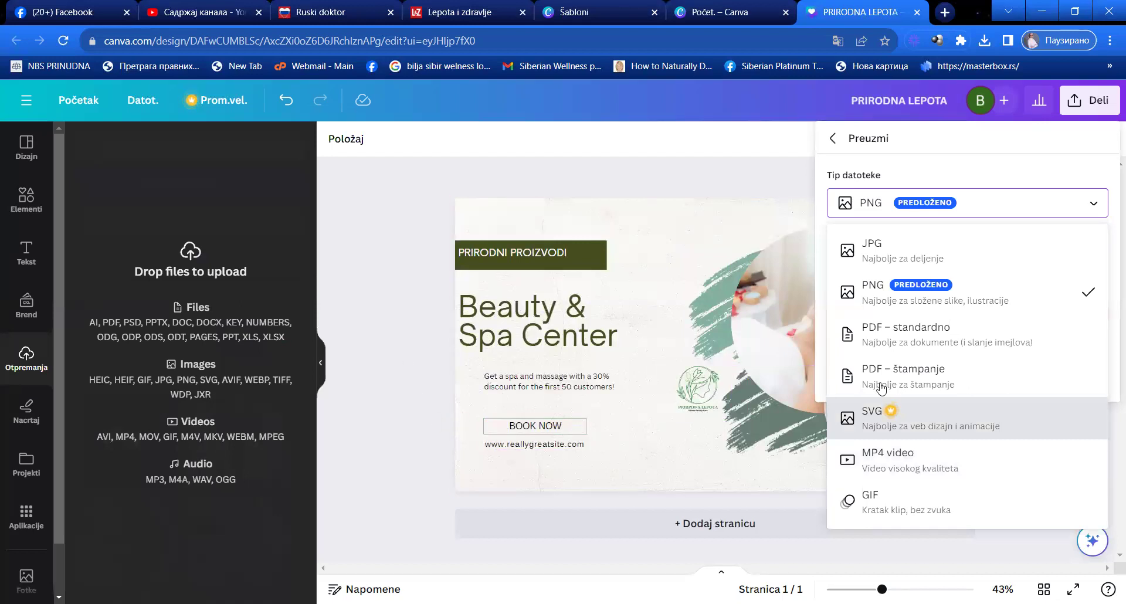
pyautogui.click(948, 288)
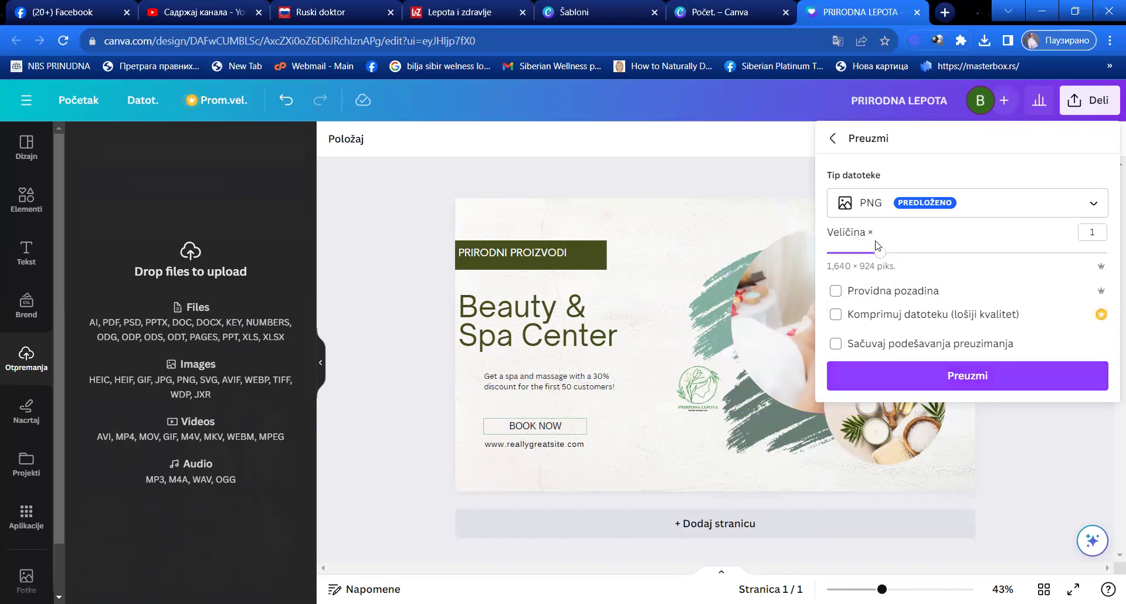
pyautogui.moveTo(880, 256); pyautogui.dragTo(856, 253)
pyautogui.click(698, 176)
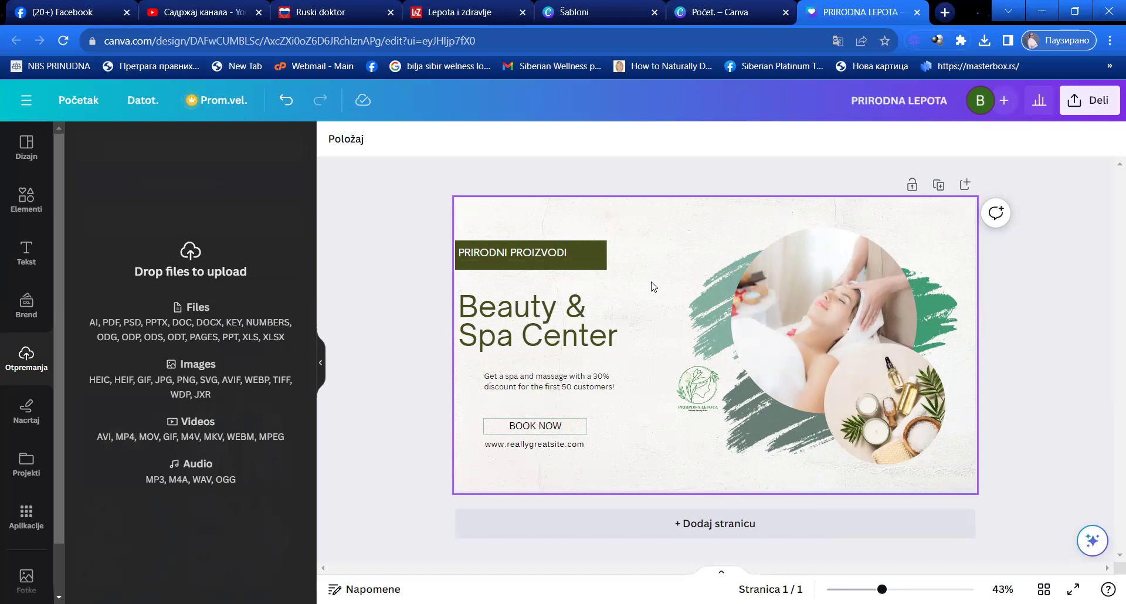
# Return to the home page and create a blank "Vaša priča" (Your Story) design from the suggested design types
pyautogui.click(73, 101)
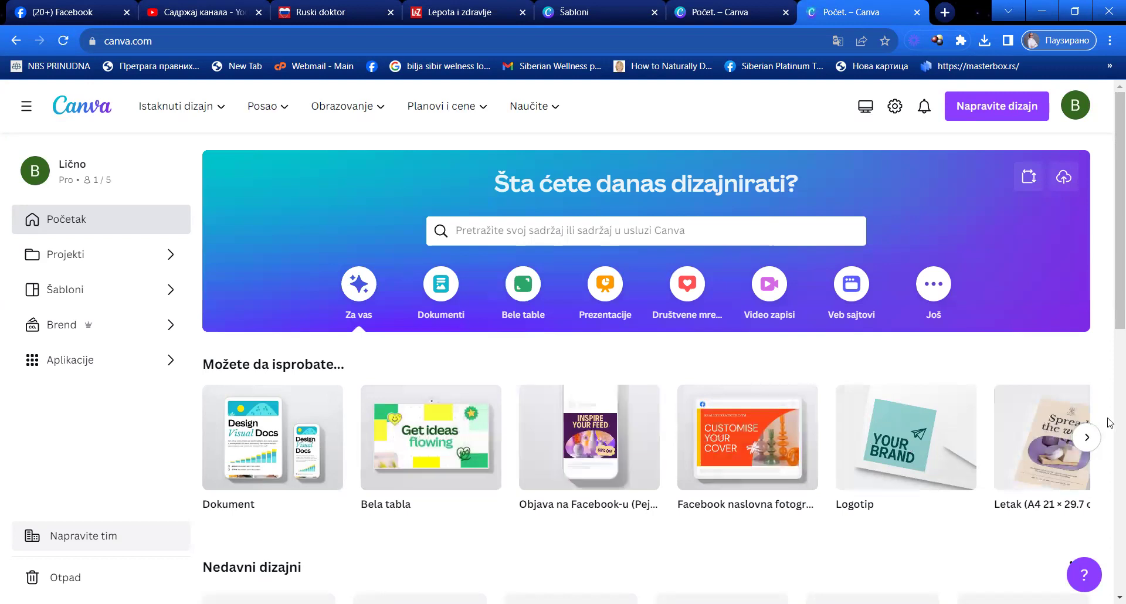
pyautogui.click(1091, 446)
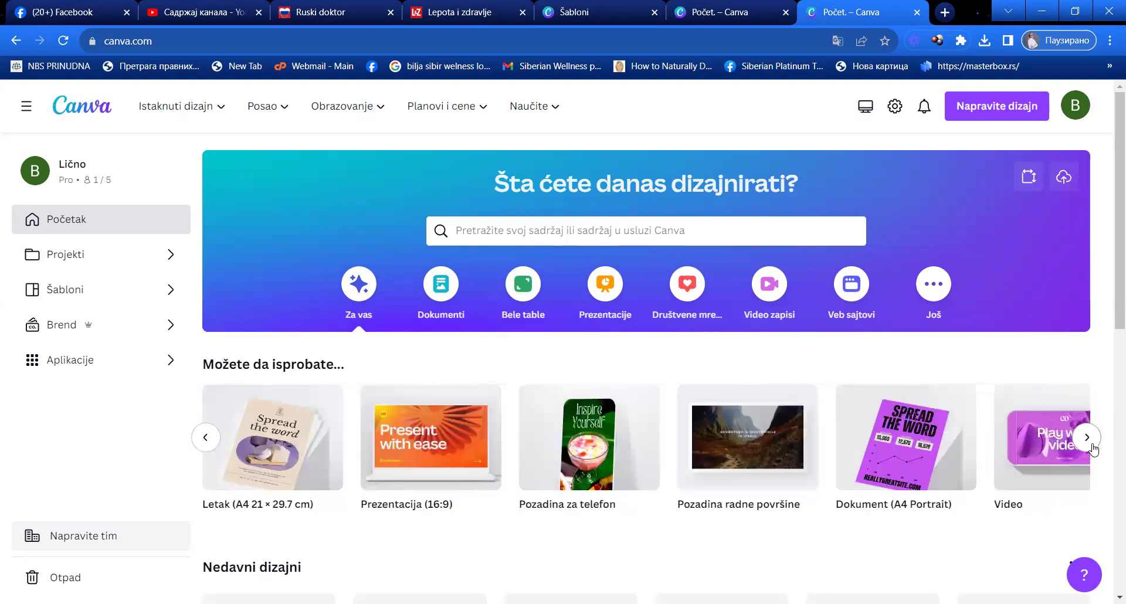
pyautogui.click(1091, 446)
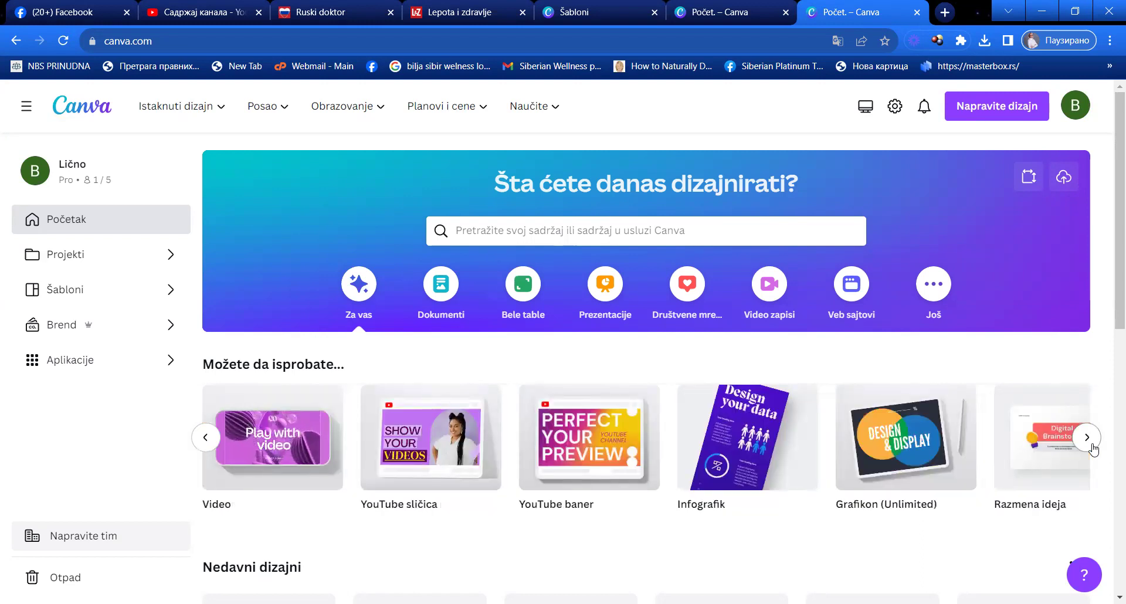
pyautogui.click(1093, 447)
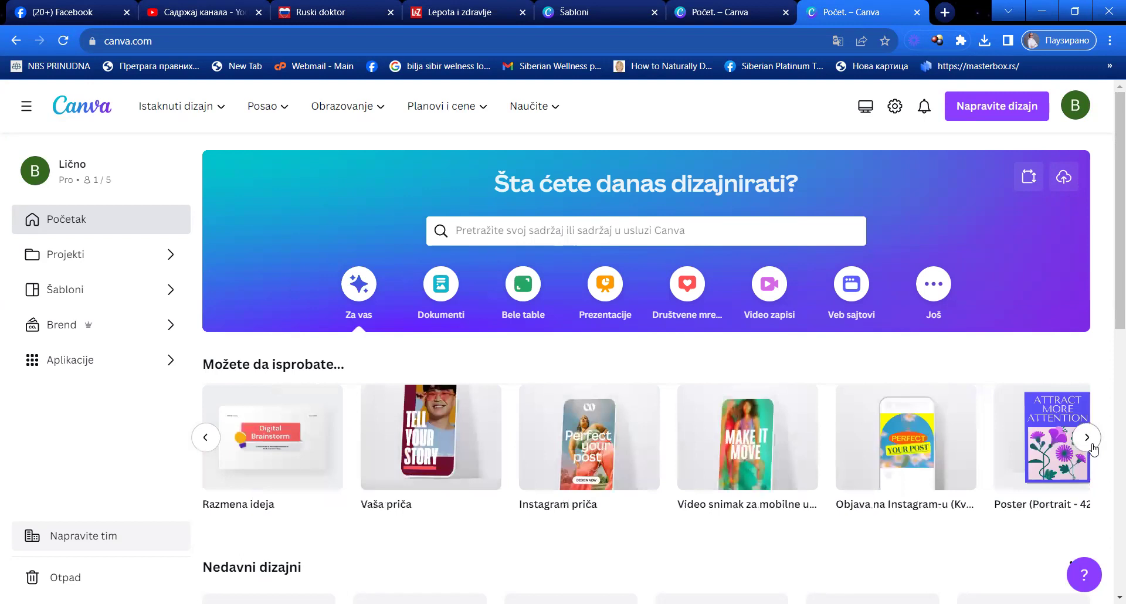
pyautogui.moveTo(587, 481)
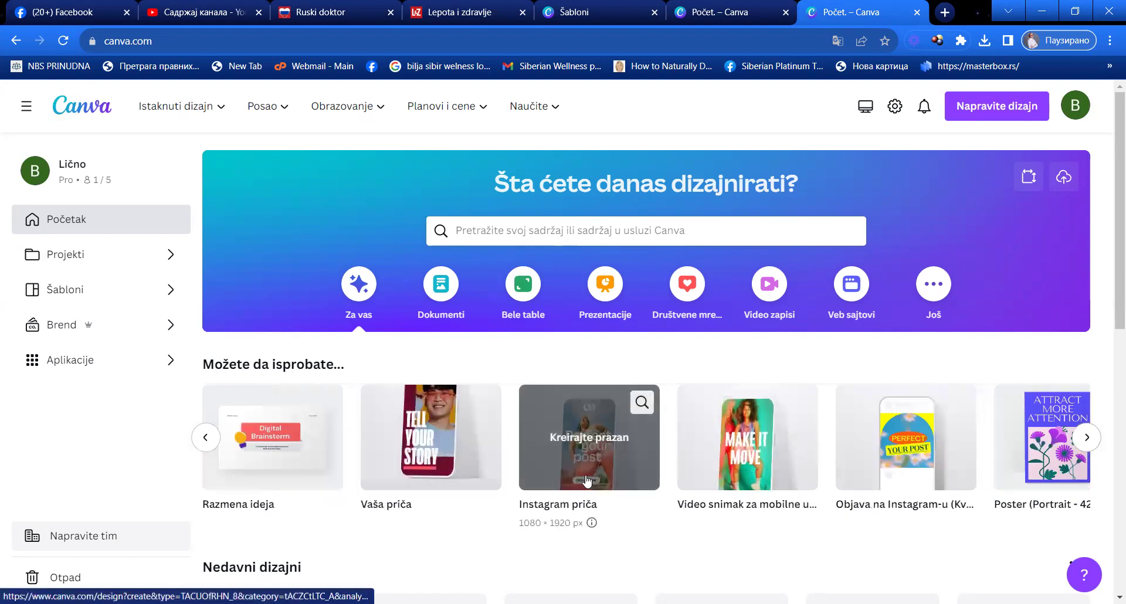
pyautogui.click(426, 465)
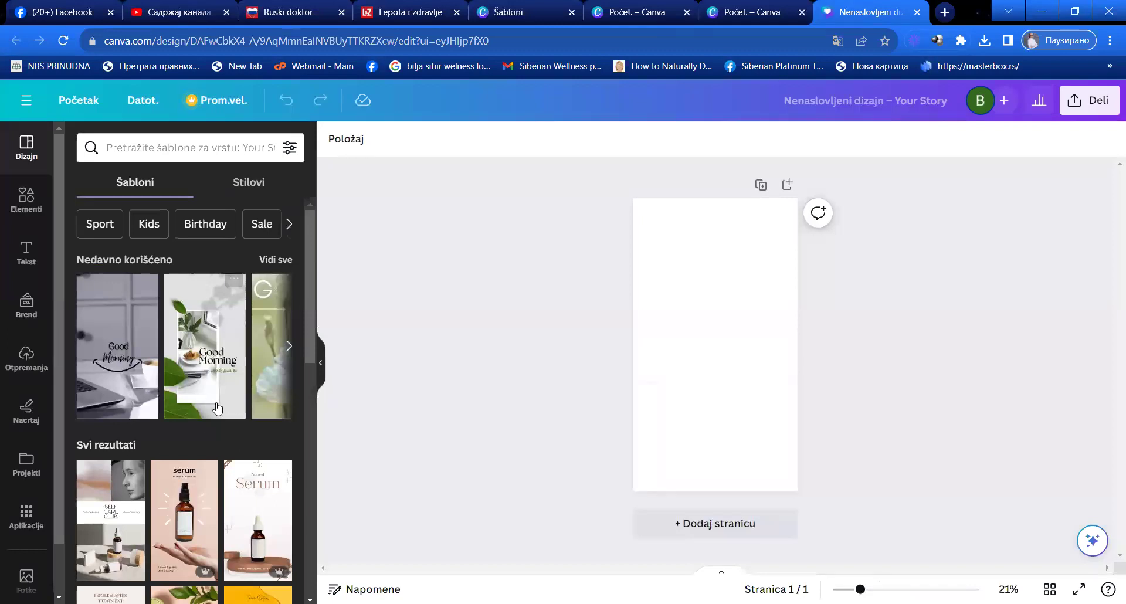
# Apply the "minimalist serum promotion instagram story" template, with the Natural Serum title and dropper bottle, to the blank story
pyautogui.scroll(-1, 194, 434)
pyautogui.scroll(-1, 180, 444)
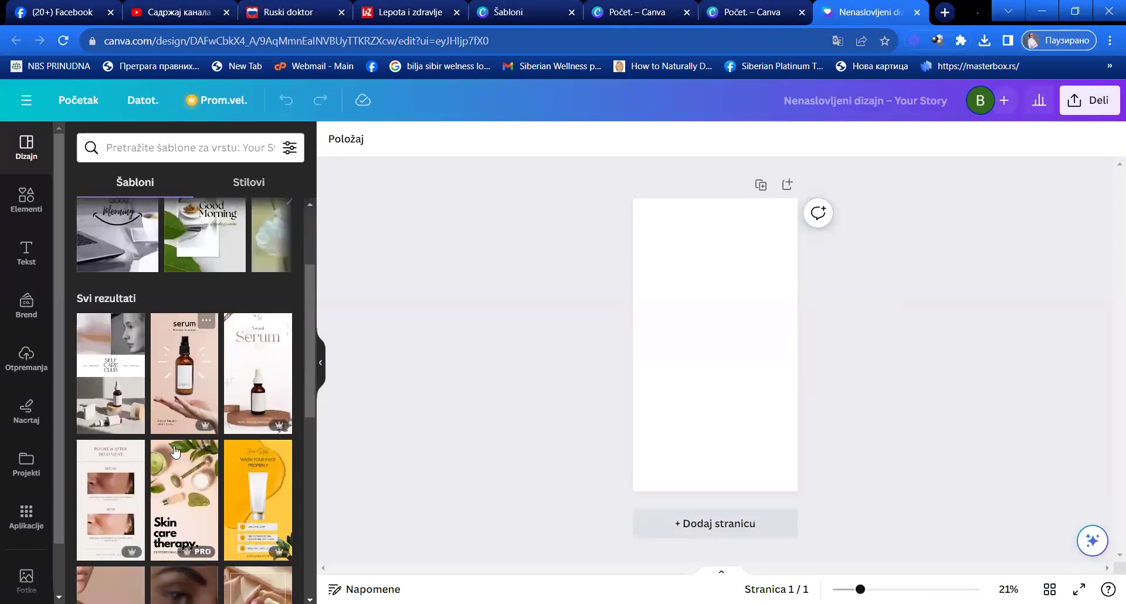
pyautogui.scroll(-1, 170, 464)
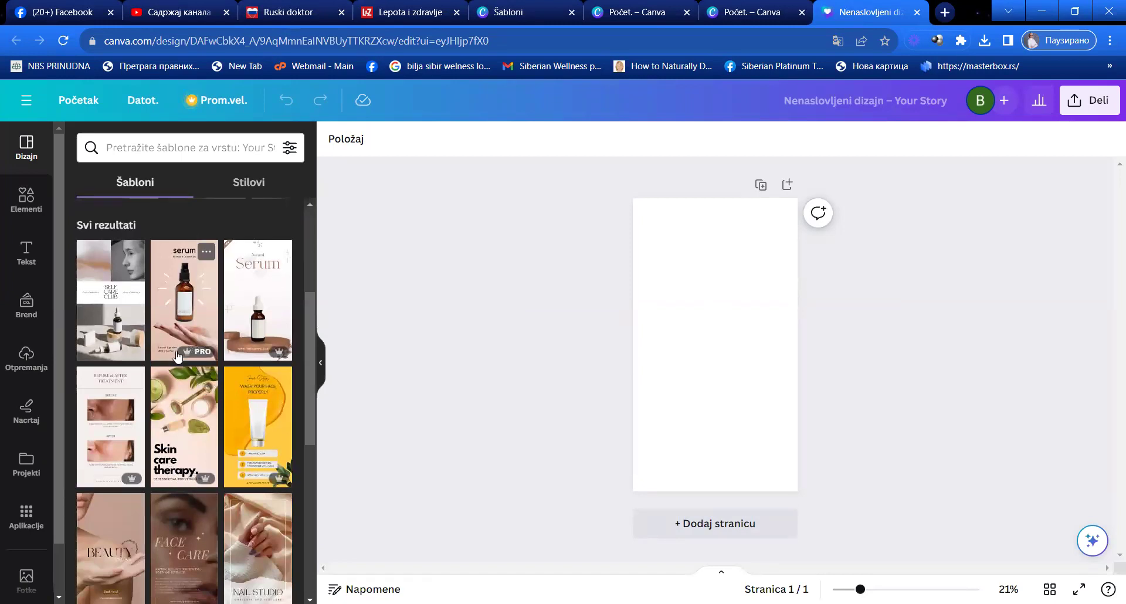
pyautogui.scroll(-1, 179, 352)
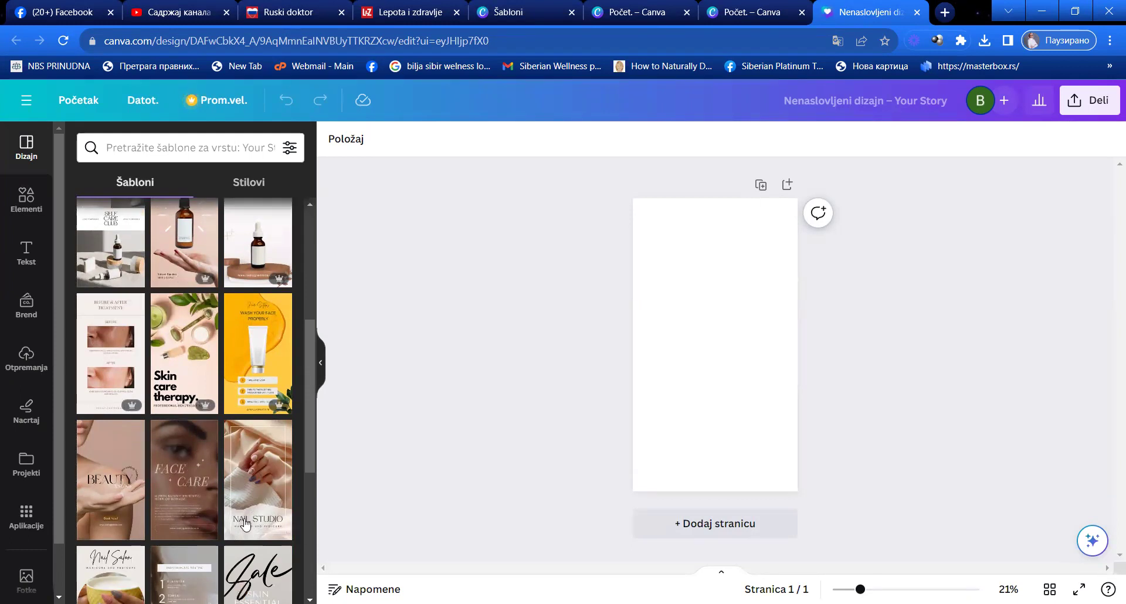
pyautogui.scroll(-1, 245, 525)
pyautogui.scroll(3, 245, 557)
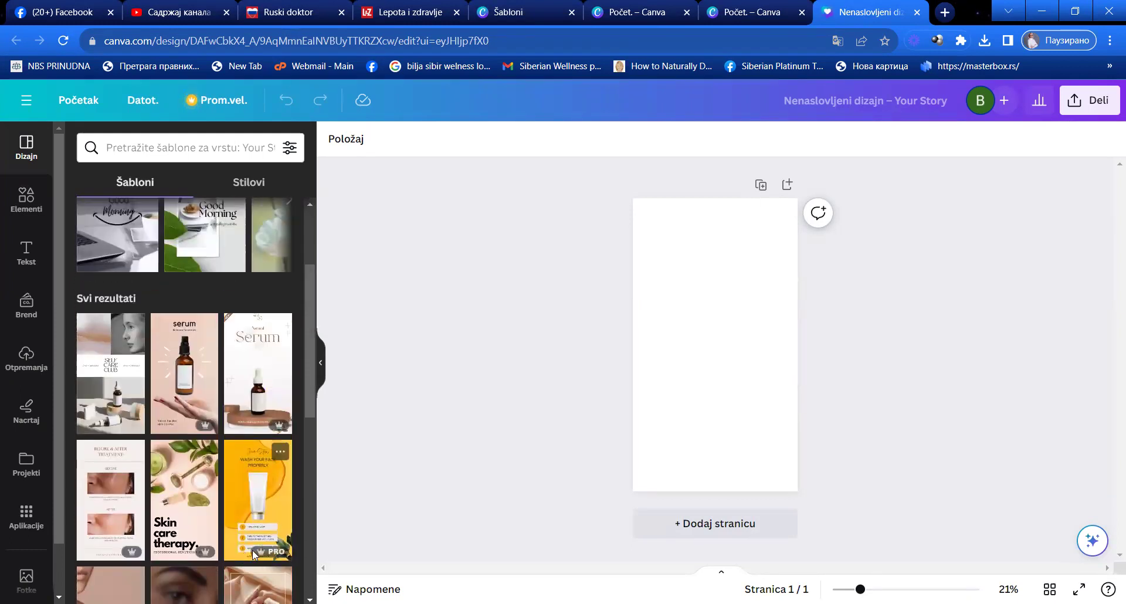
pyautogui.click(238, 364)
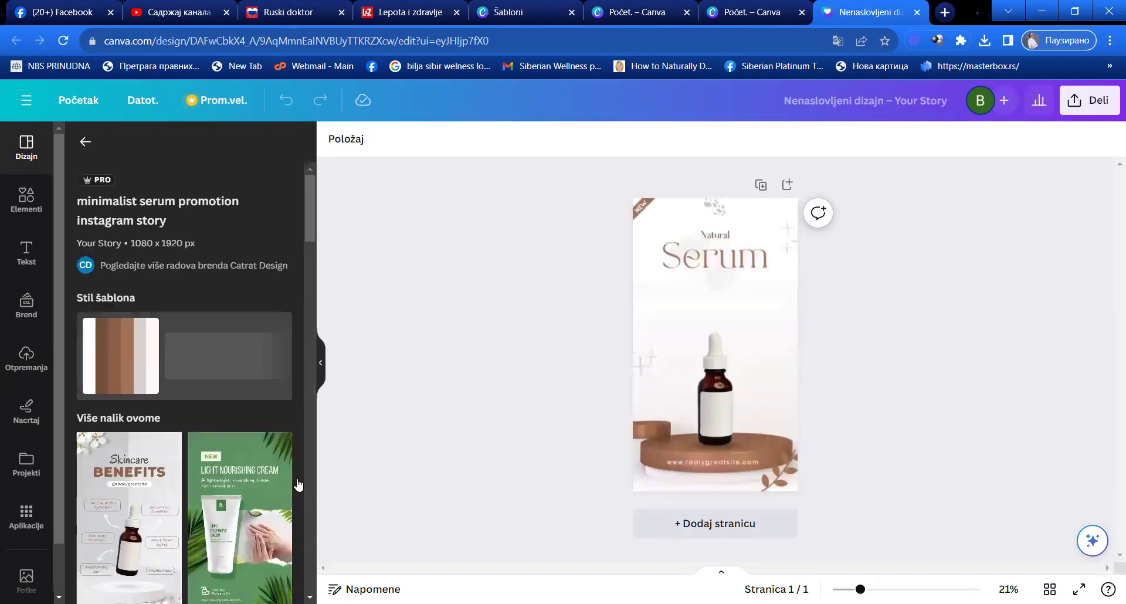
# Find the amber face serum bottle with the white cap among the uploaded images and add it to the story
pyautogui.click(705, 413)
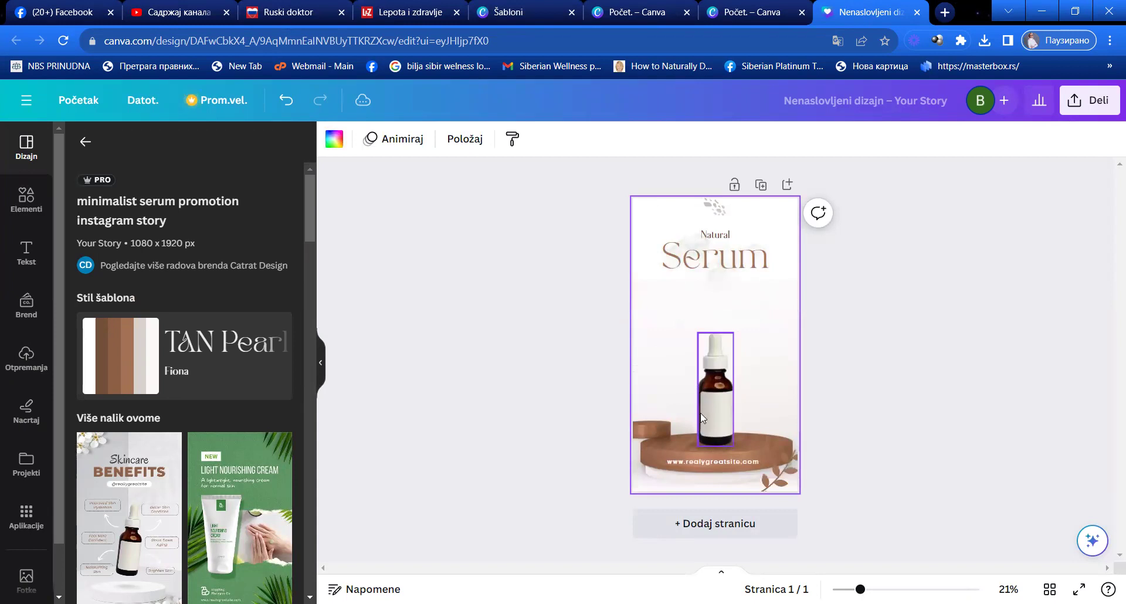
pyautogui.click(25, 357)
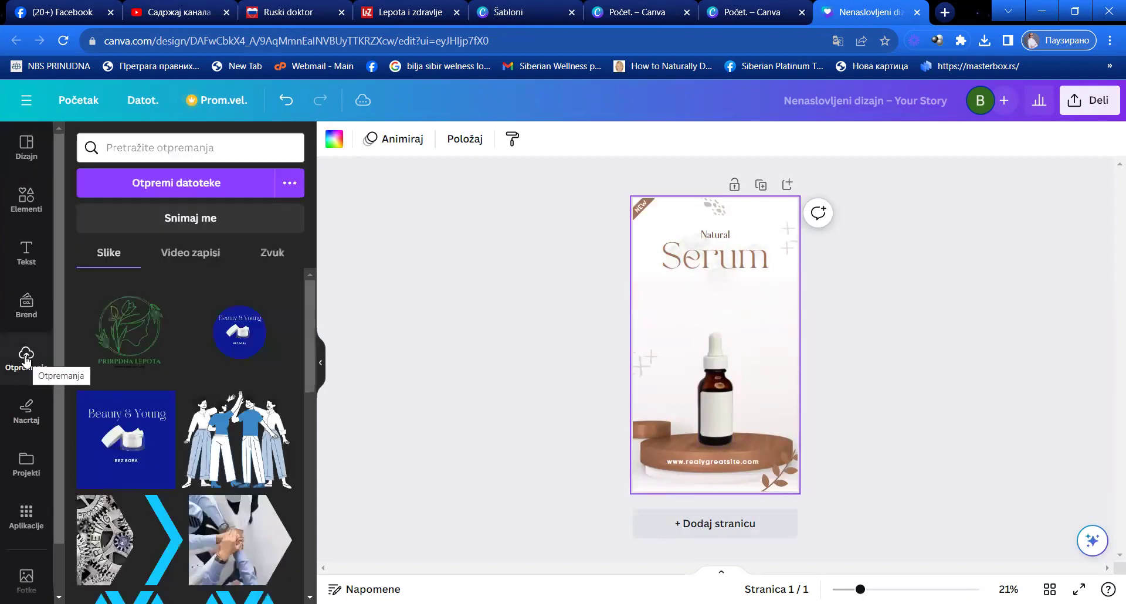
pyautogui.scroll(-4, 155, 352)
pyautogui.scroll(-5, 156, 352)
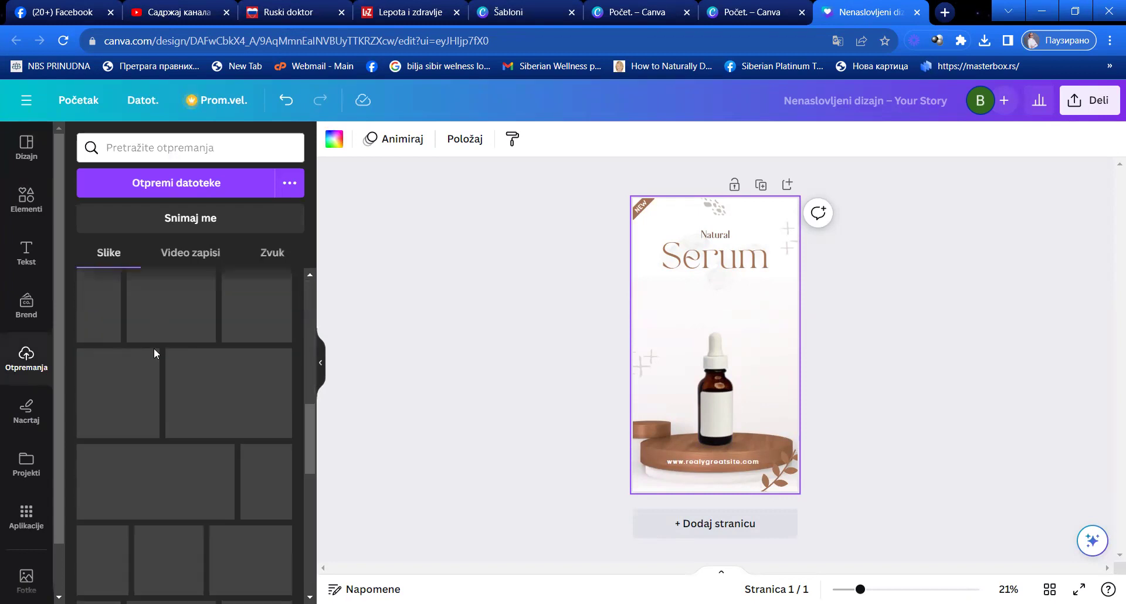
pyautogui.scroll(-6, 155, 352)
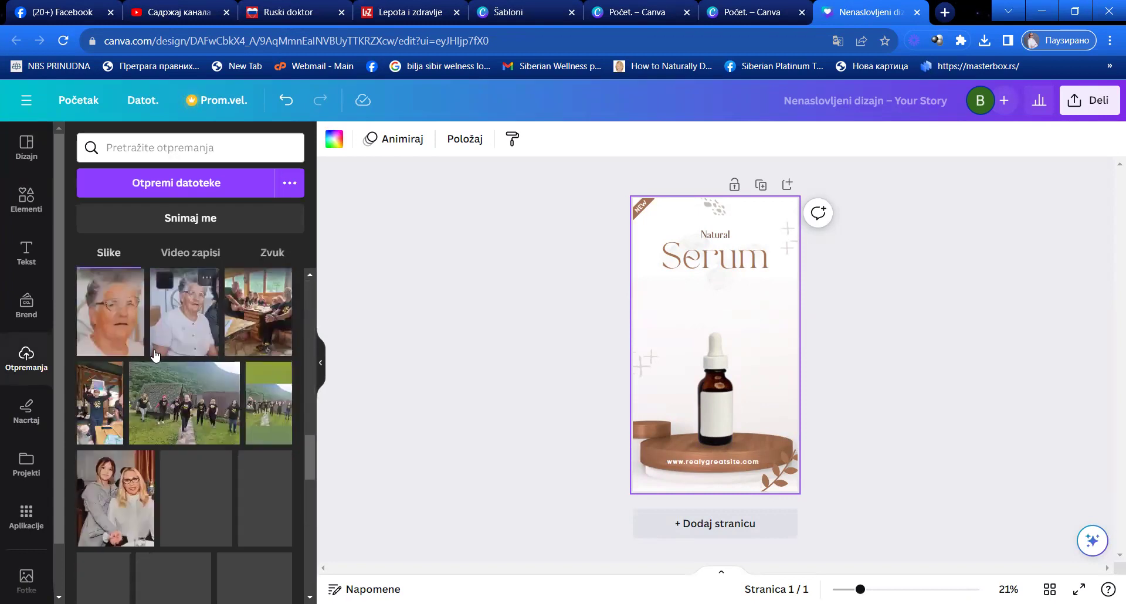
pyautogui.scroll(-6, 153, 358)
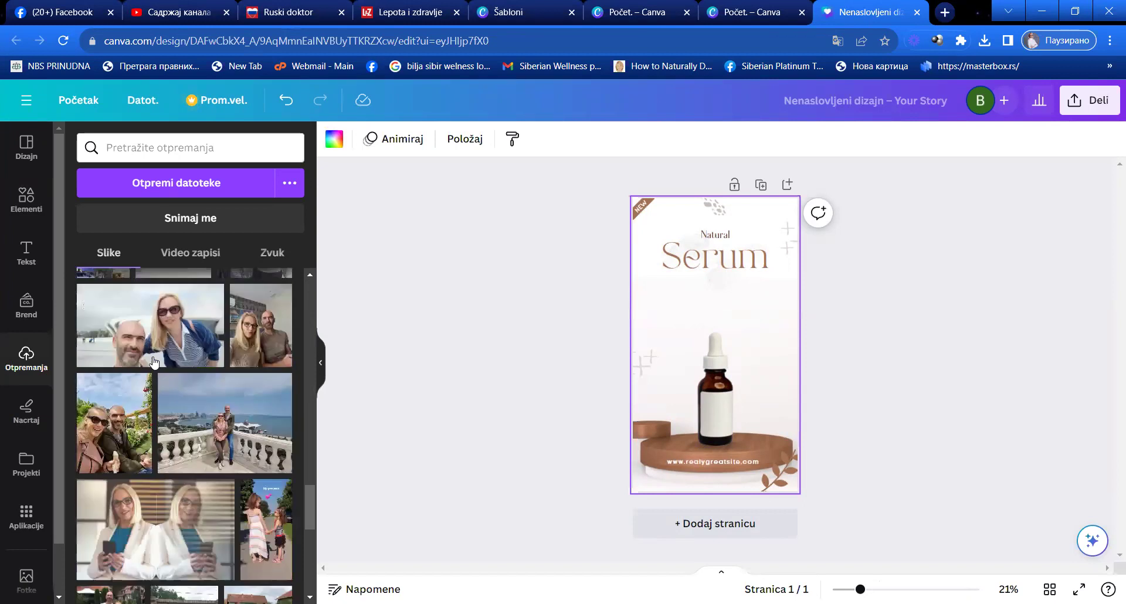
pyautogui.scroll(-6, 153, 363)
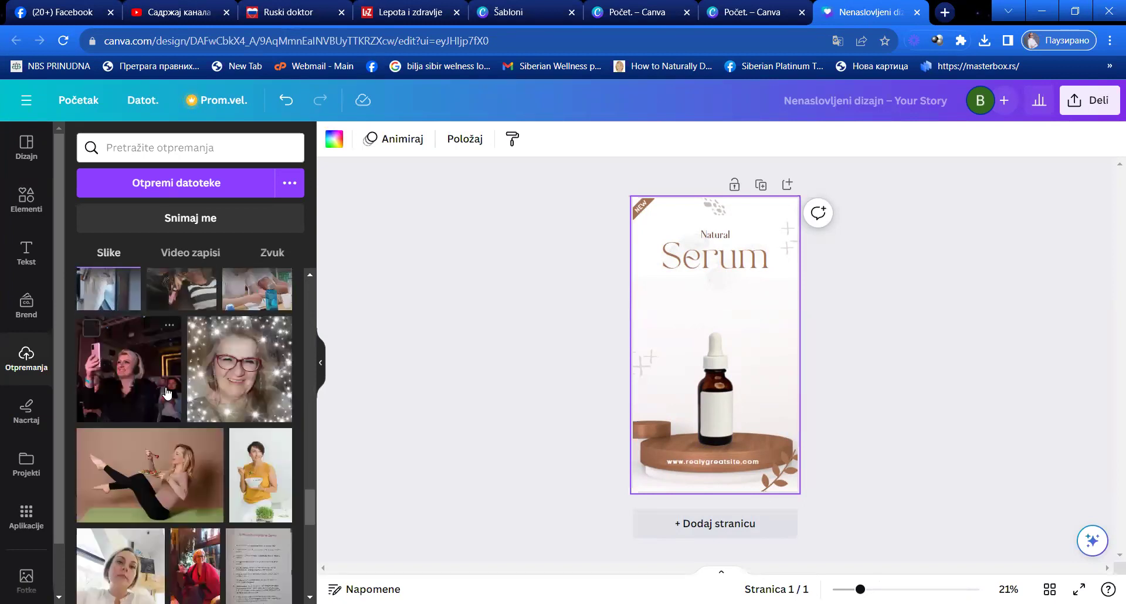
pyautogui.scroll(-6, 190, 422)
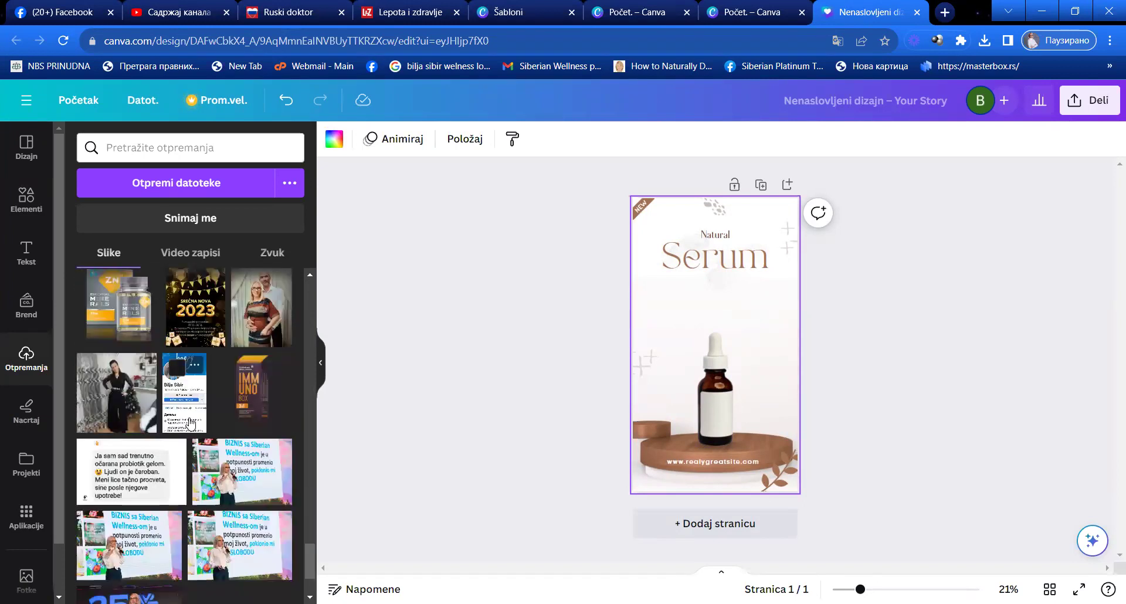
pyautogui.scroll(-5, 188, 420)
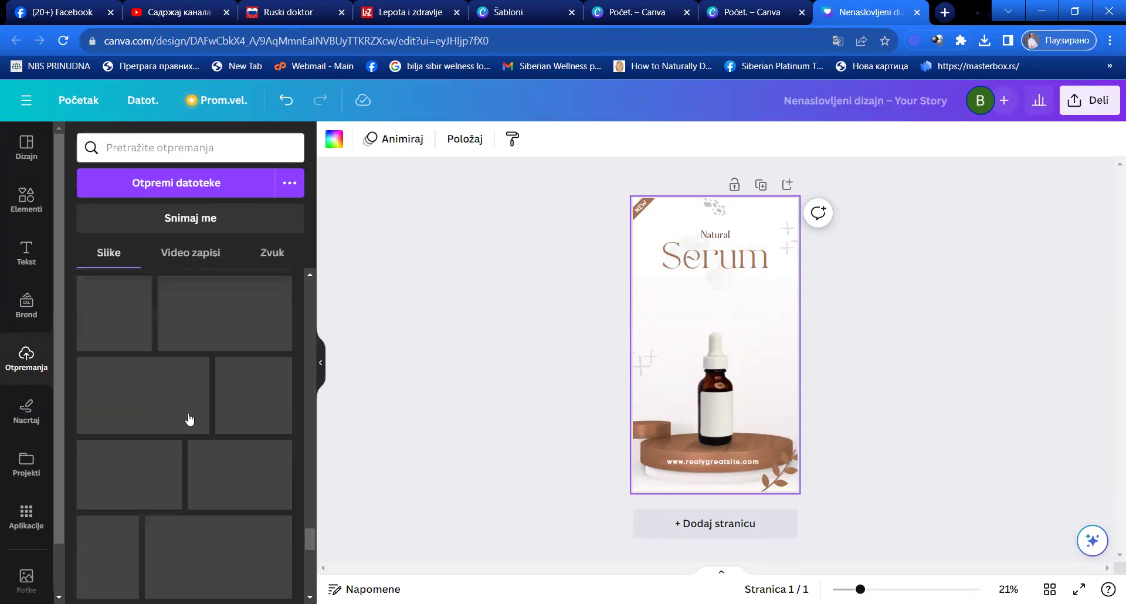
pyautogui.scroll(-5, 188, 413)
pyautogui.scroll(-5, 188, 413)
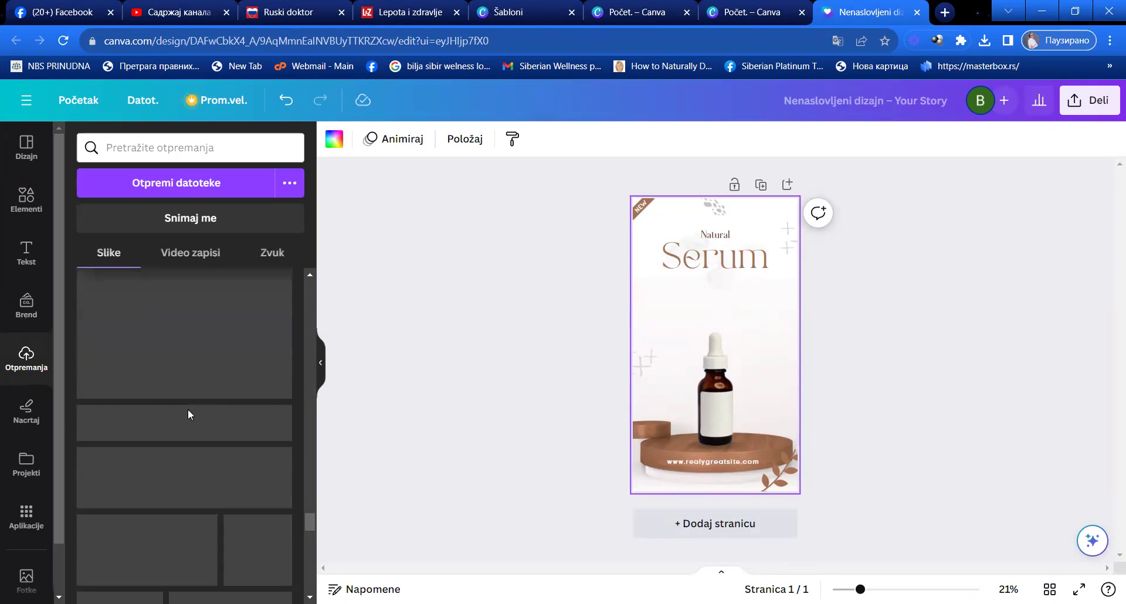
pyautogui.scroll(-5, 188, 415)
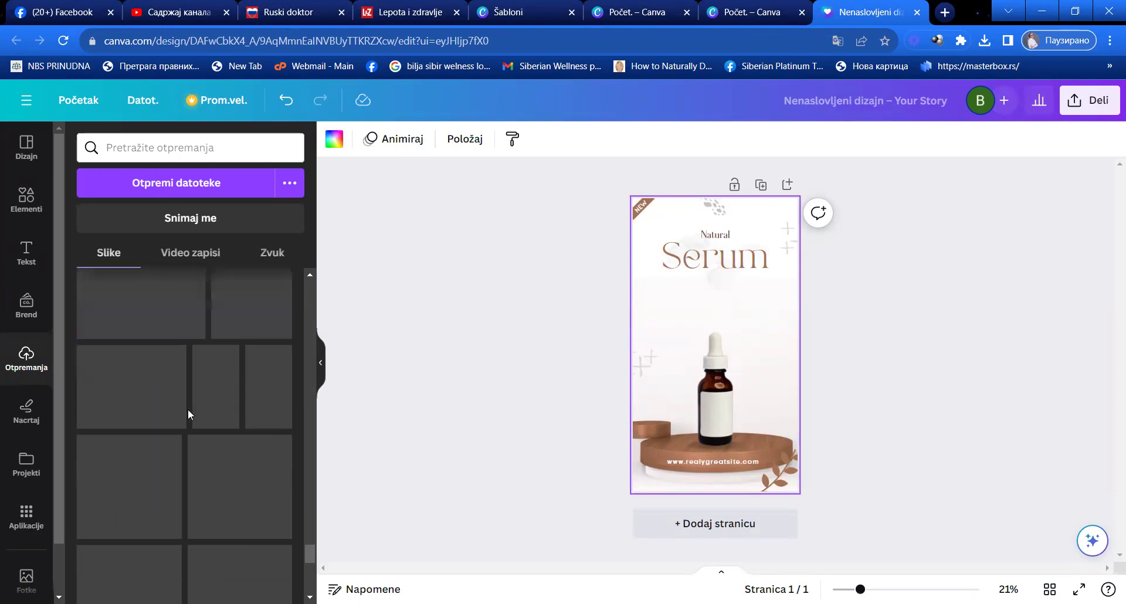
pyautogui.scroll(-5, 188, 413)
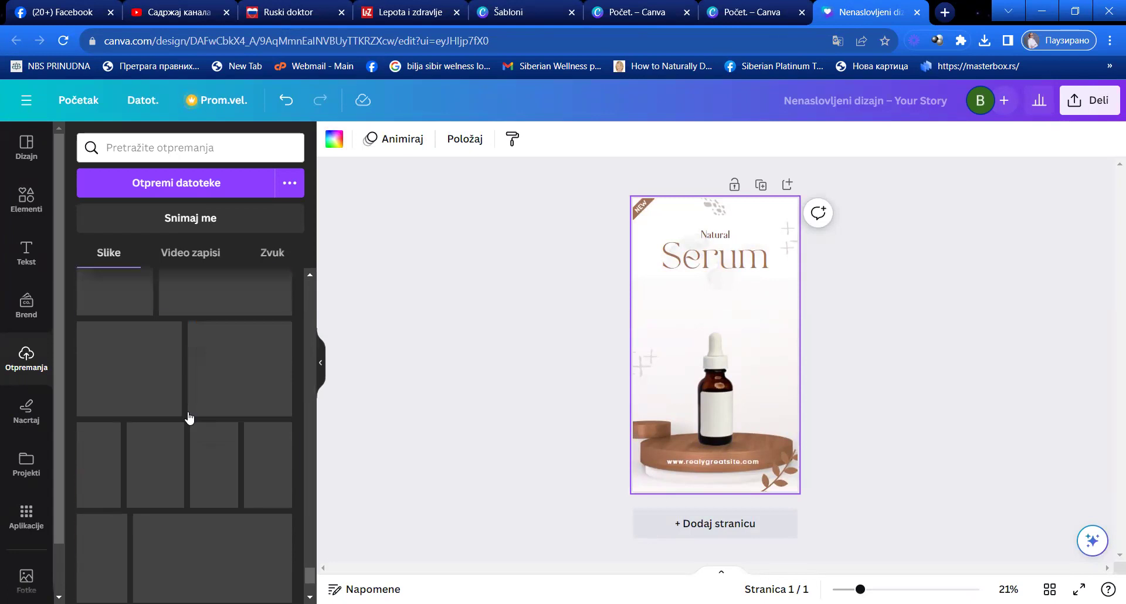
pyautogui.scroll(-5, 188, 414)
pyautogui.scroll(-5, 188, 414)
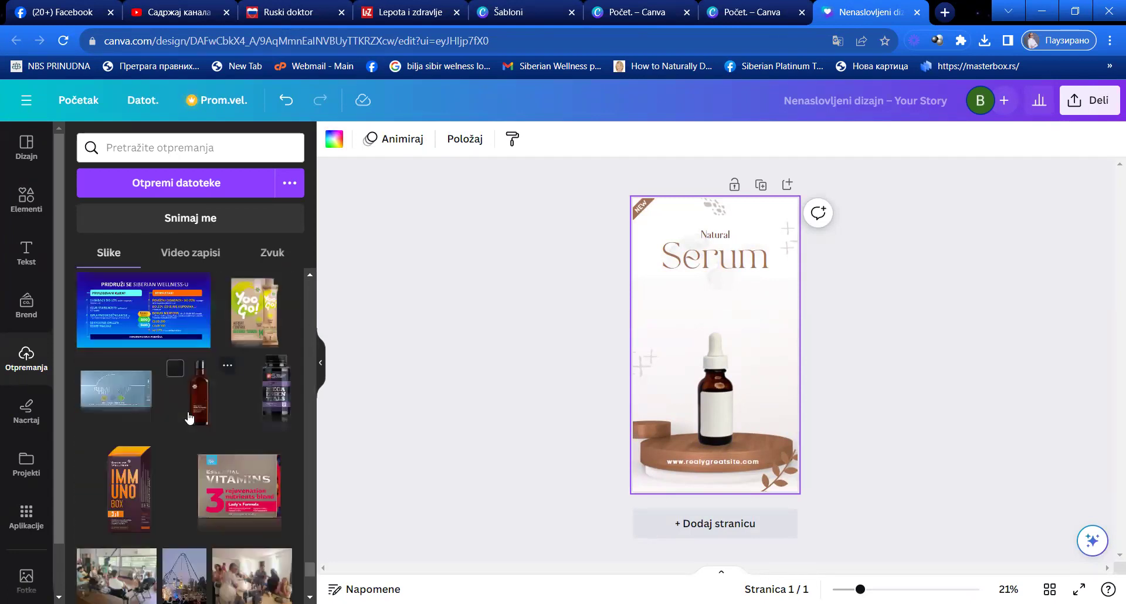
pyautogui.scroll(-5, 188, 418)
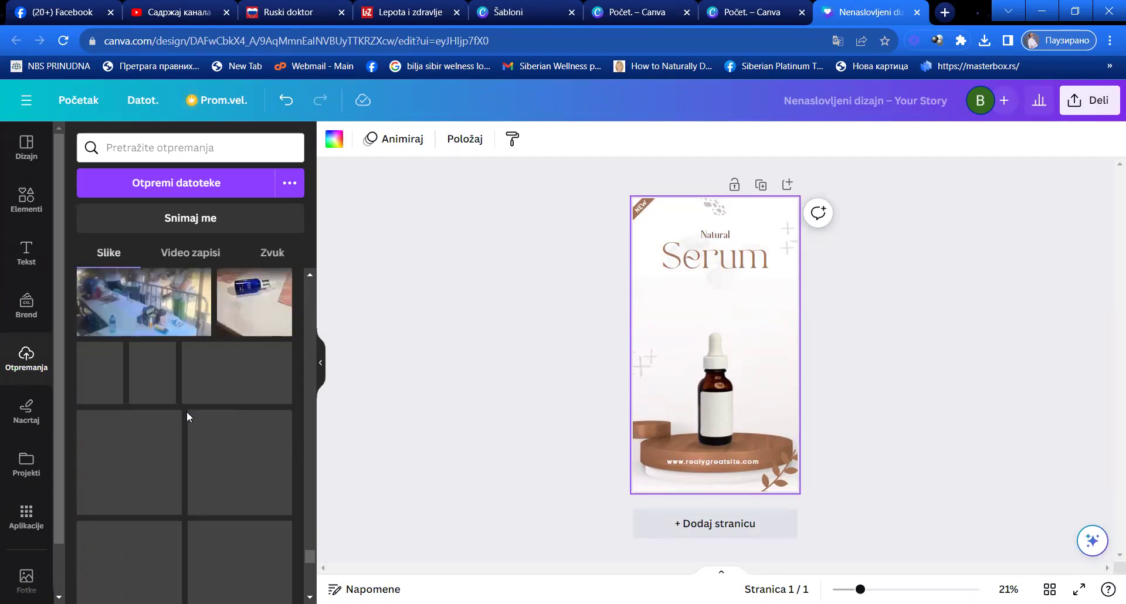
pyautogui.scroll(-5, 187, 415)
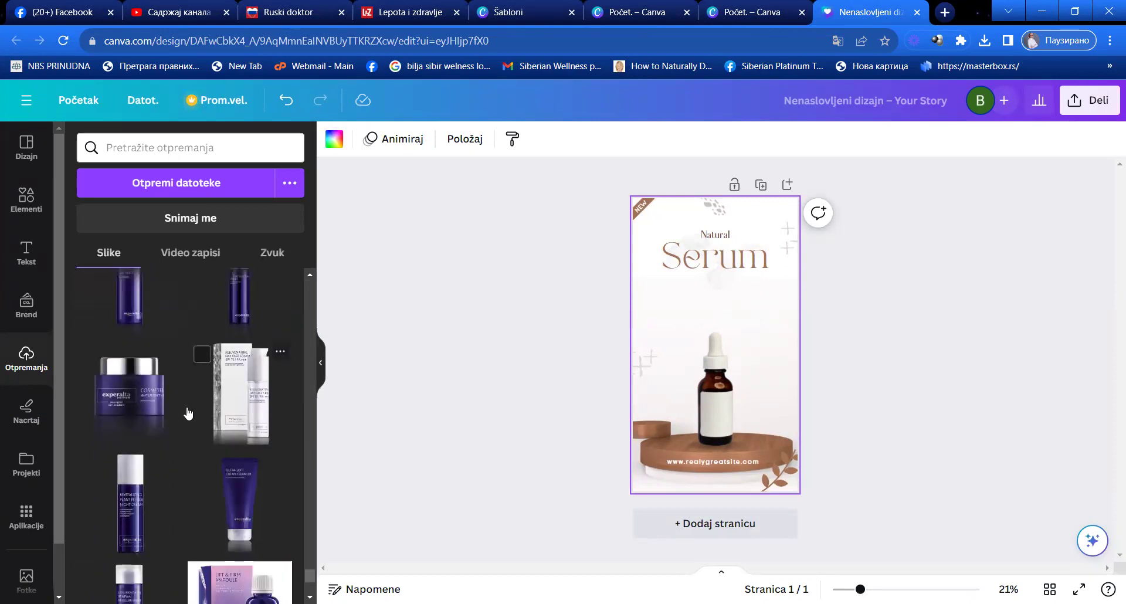
pyautogui.scroll(-5, 188, 413)
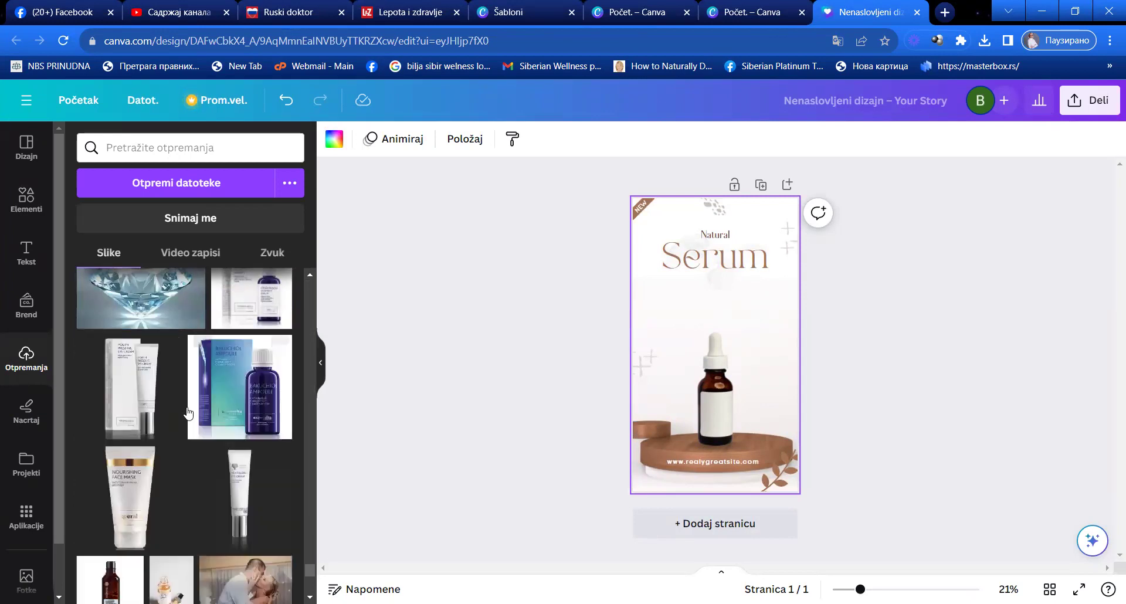
pyautogui.scroll(-3, 187, 411)
pyautogui.scroll(-2, 186, 411)
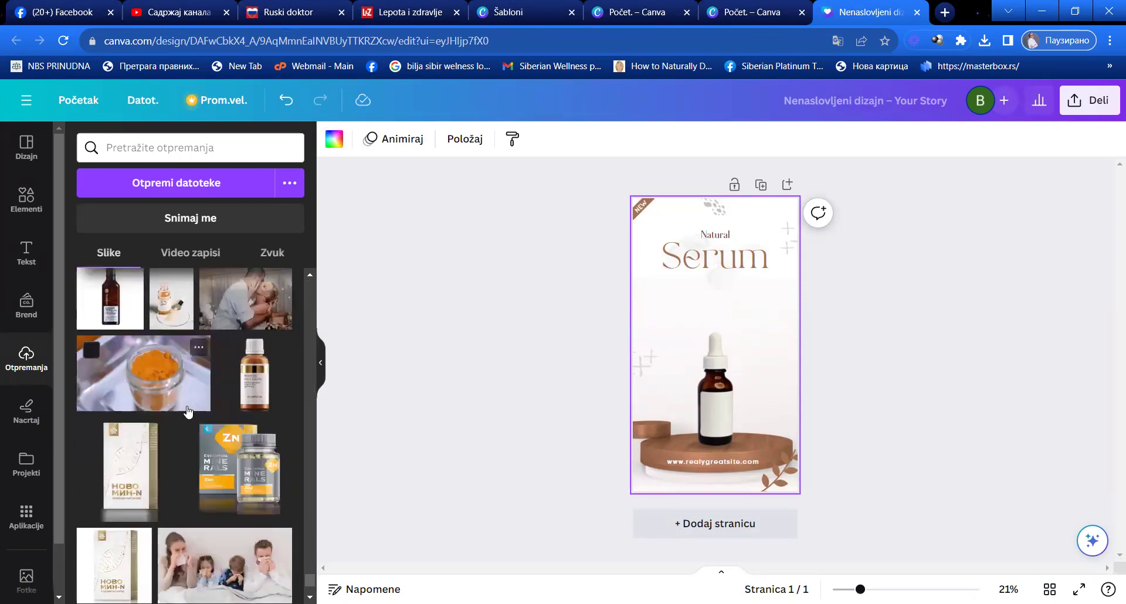
pyautogui.click(250, 394)
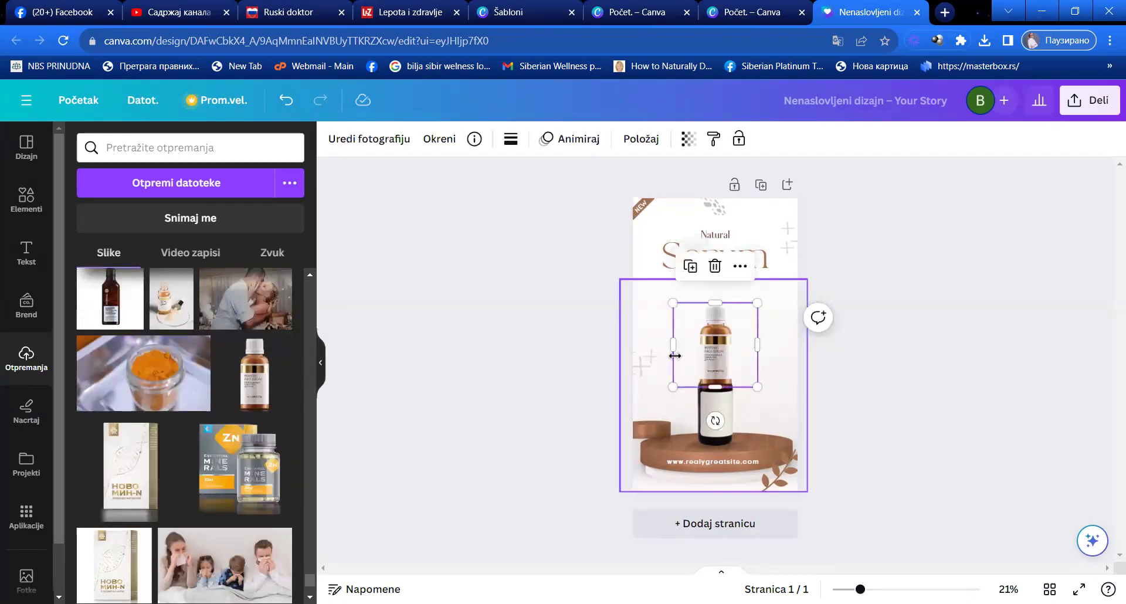
# Delete the template's dropper bottle and place the face serum photo, enlarged, in its spot on the brown podium
pyautogui.moveTo(720, 358); pyautogui.dragTo(696, 420)
pyautogui.click(722, 364)
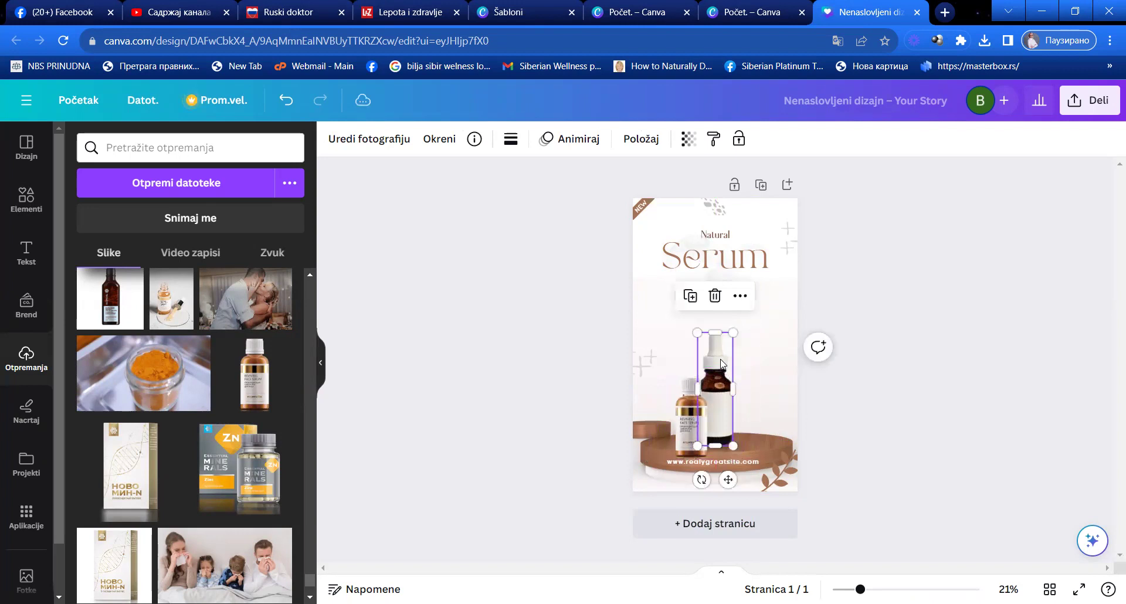
pyautogui.click(715, 296)
pyautogui.moveTo(693, 417); pyautogui.dragTo(718, 400)
pyautogui.moveTo(754, 355); pyautogui.dragTo(755, 306)
pyautogui.moveTo(728, 388); pyautogui.dragTo(718, 384)
pyautogui.click(679, 324)
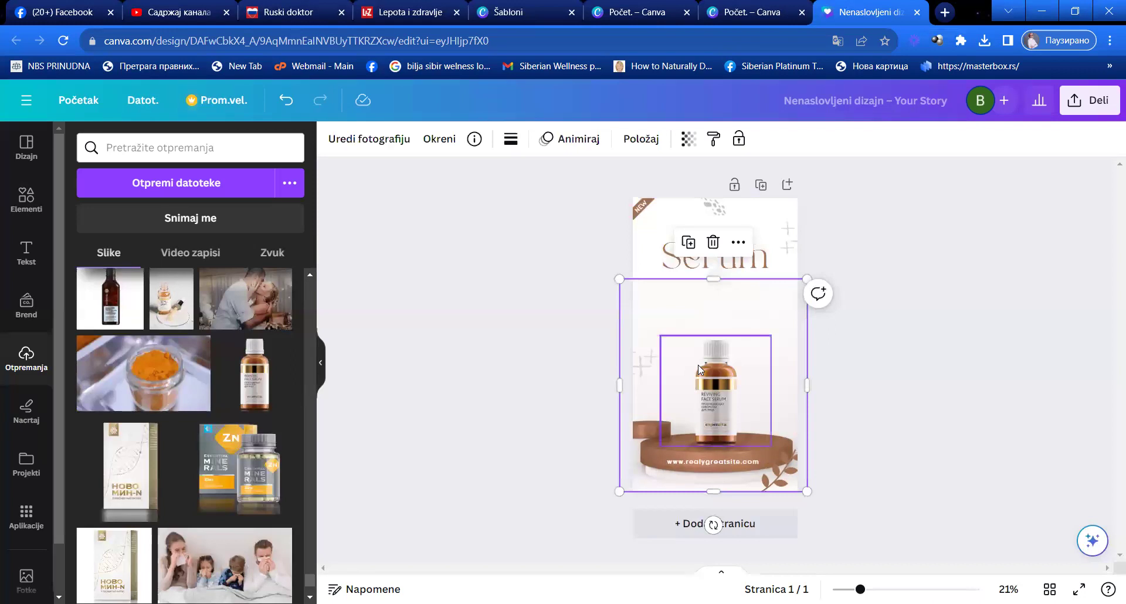
# Apply the "Aesthetic Serum Beauty Product Ad Instagram Story" template, with the large glass dropper, to the story page
pyautogui.click(26, 148)
pyautogui.scroll(-4, 182, 410)
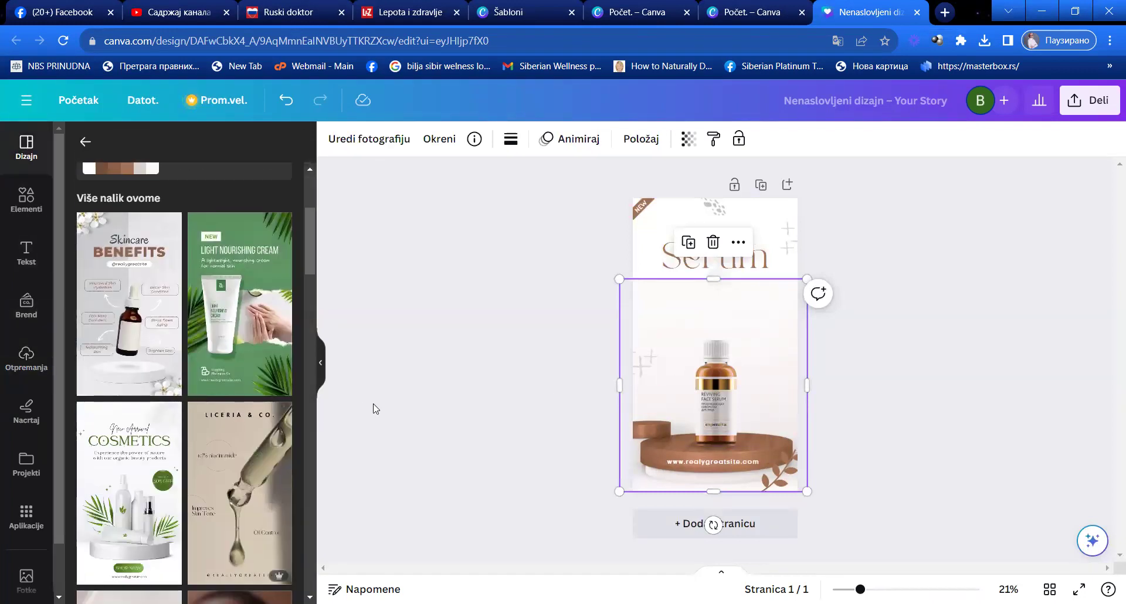
pyautogui.scroll(-3, 109, 428)
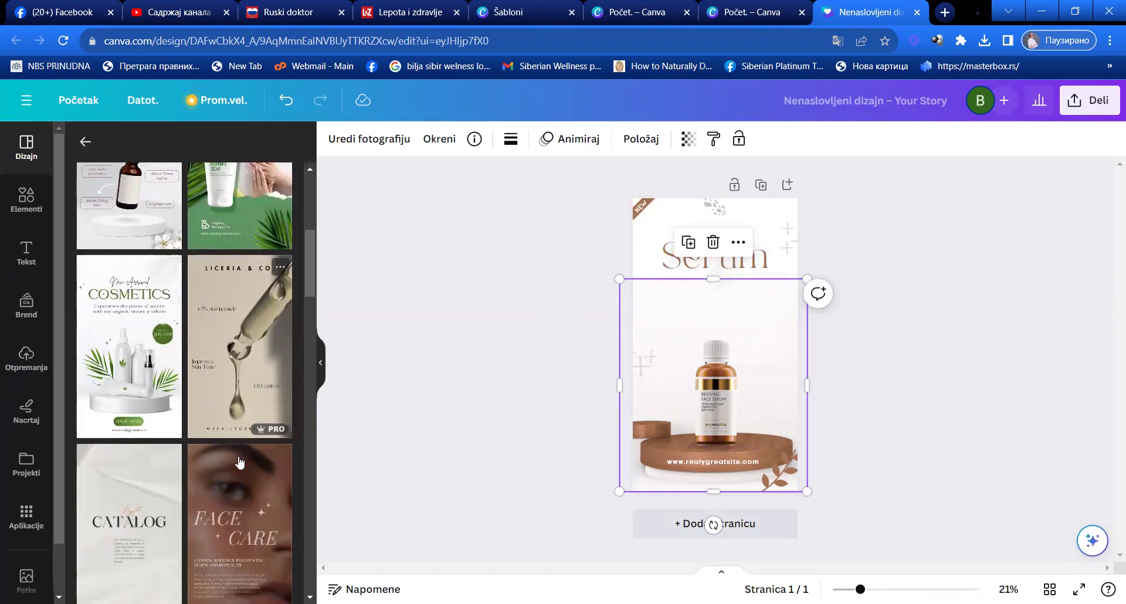
pyautogui.click(246, 343)
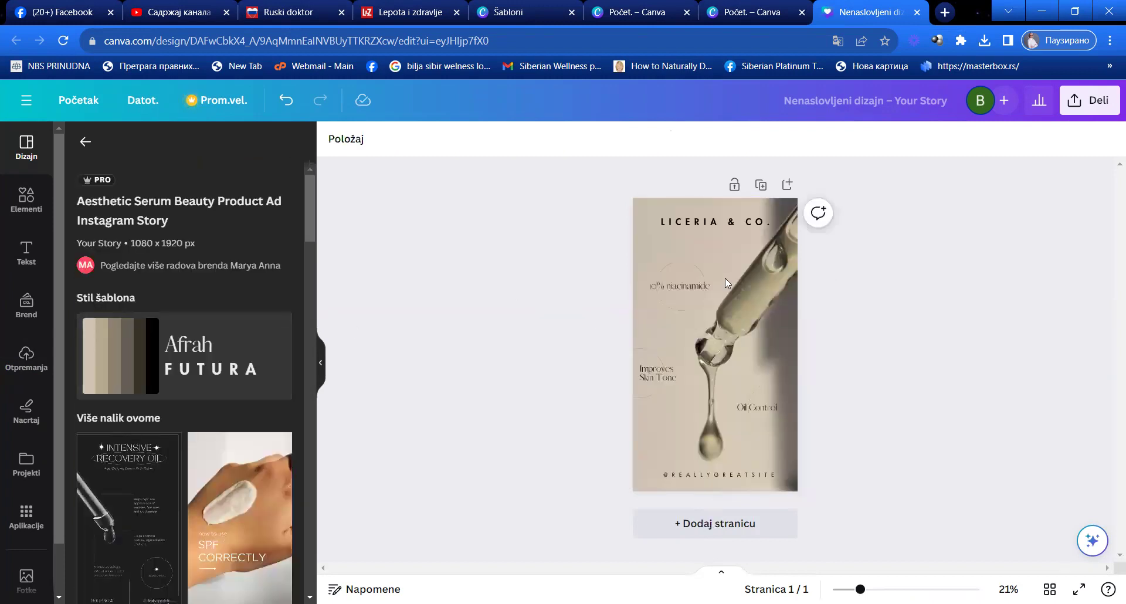
# Browse the similar templates and apply "Pink Minimalist Brightening Serum Your Story" to the page
pyautogui.click(726, 279)
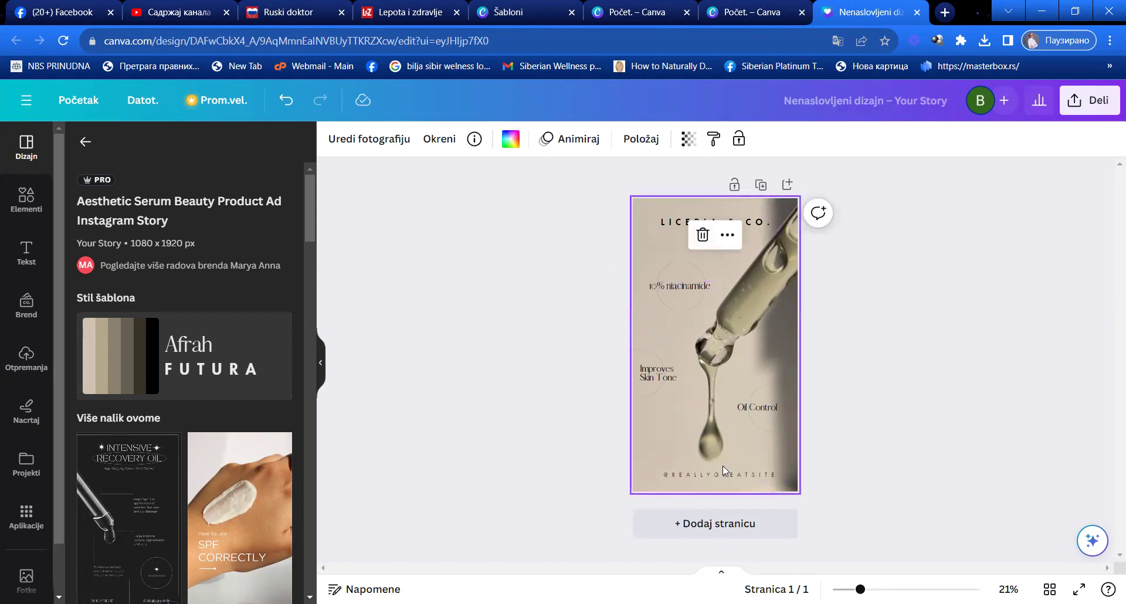
pyautogui.scroll(-3, 251, 509)
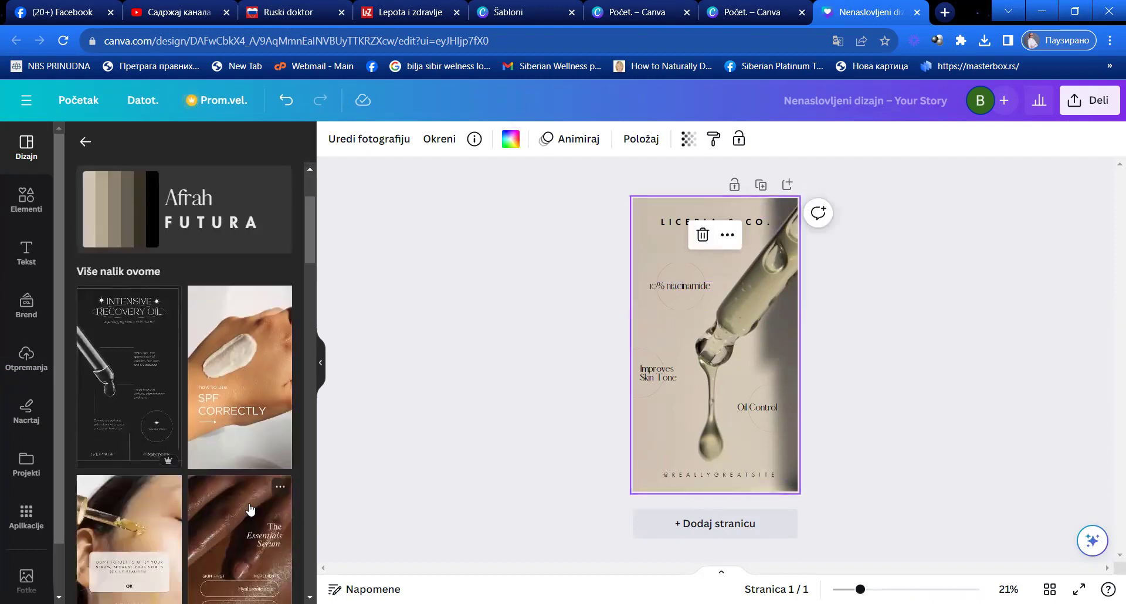
pyautogui.scroll(-2, 243, 523)
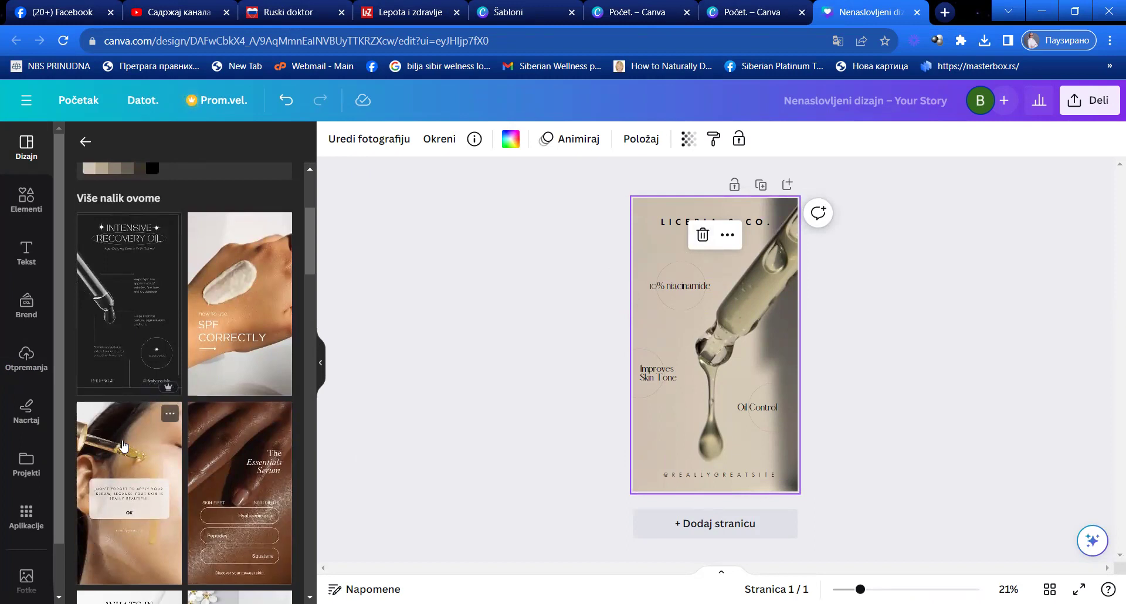
pyautogui.scroll(-6, 164, 418)
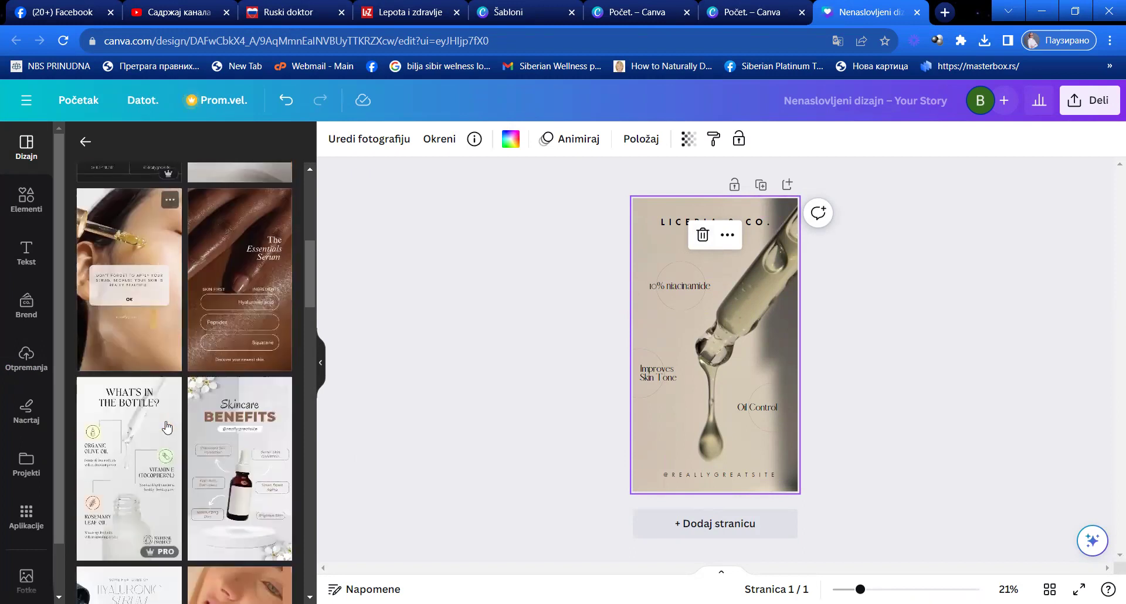
pyautogui.scroll(-3, 165, 421)
pyautogui.scroll(-4, 145, 452)
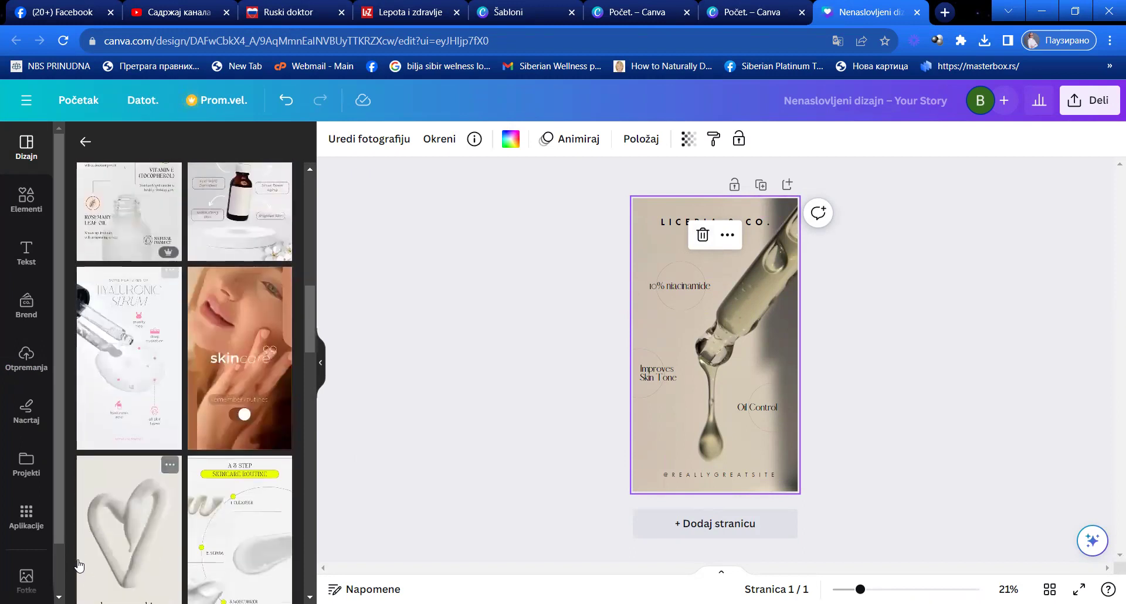
pyautogui.scroll(-12, 152, 427)
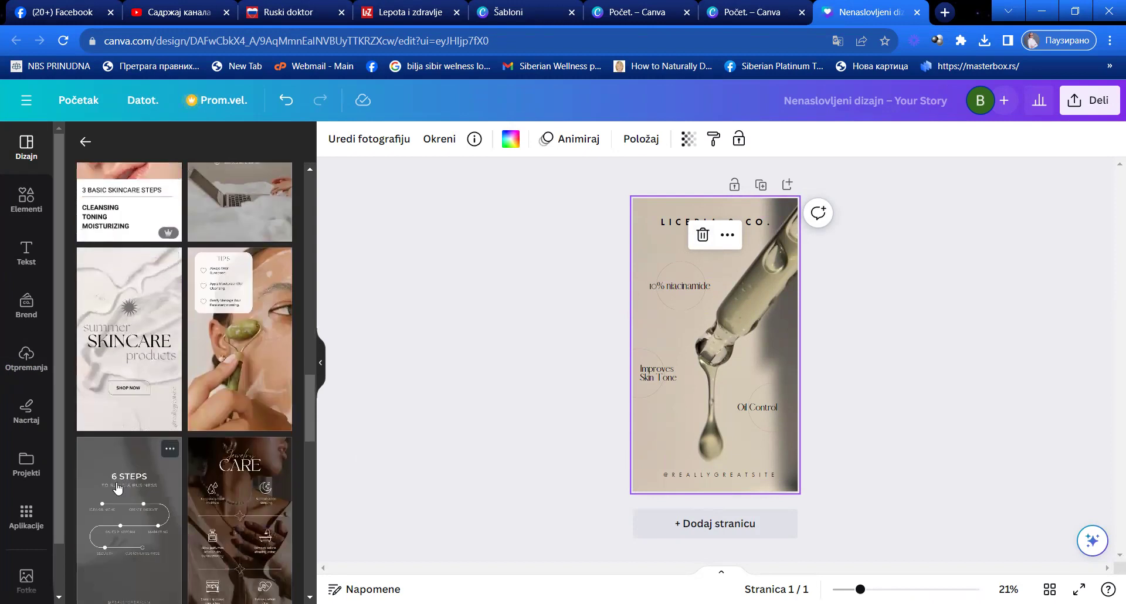
pyautogui.scroll(-8, 116, 485)
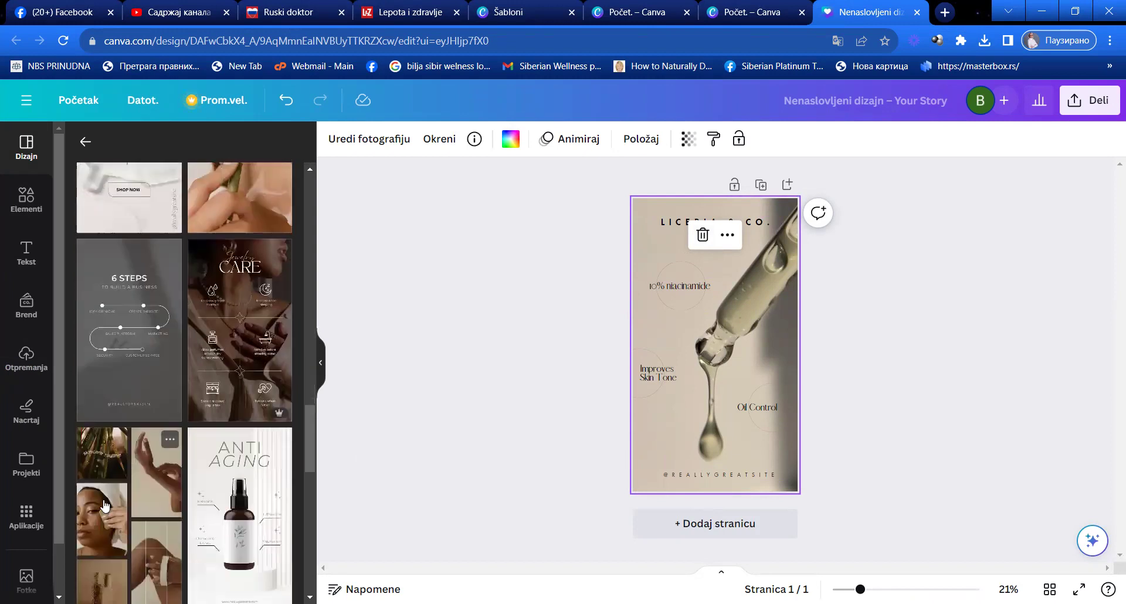
pyautogui.scroll(-12, 99, 498)
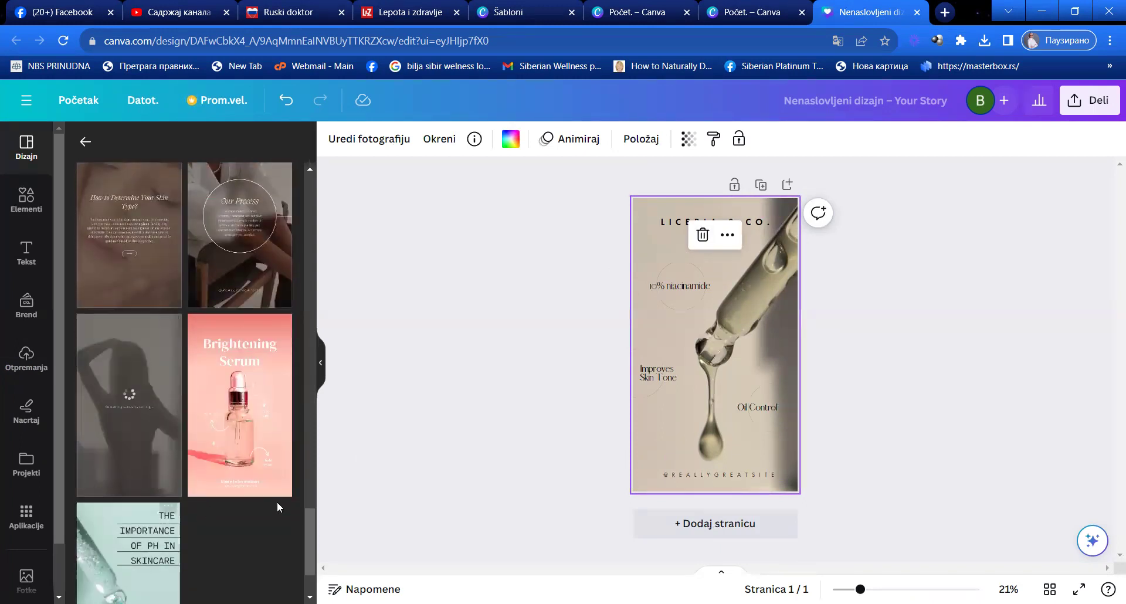
pyautogui.click(250, 476)
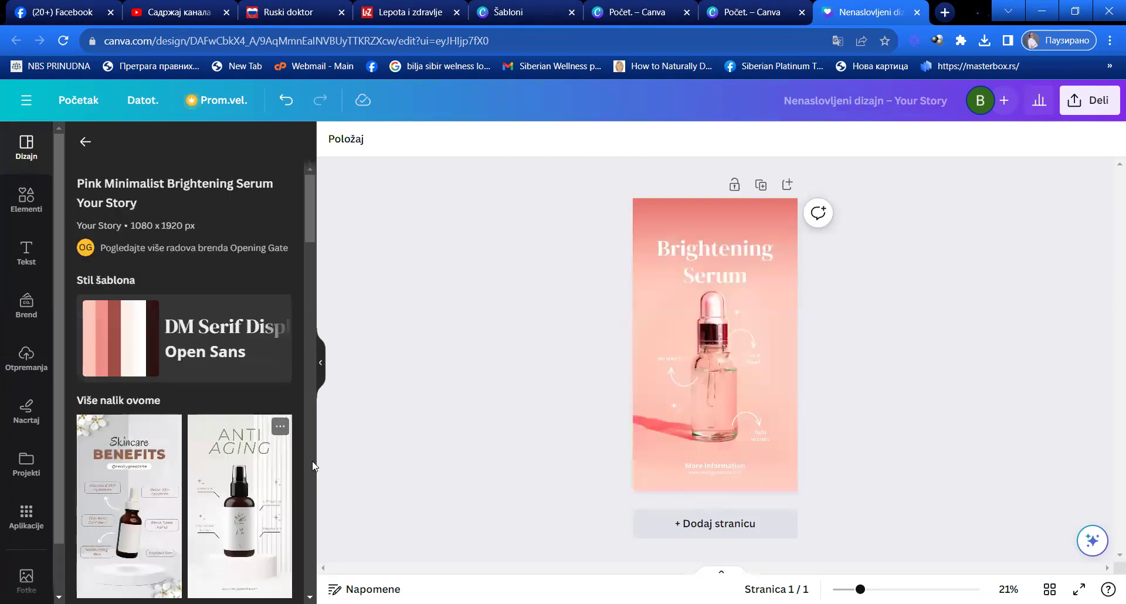
# Replace the page with the "Grey and White New Product Instagram Story" template showing Organic Serum and a phone frame
pyautogui.scroll(-10, 170, 502)
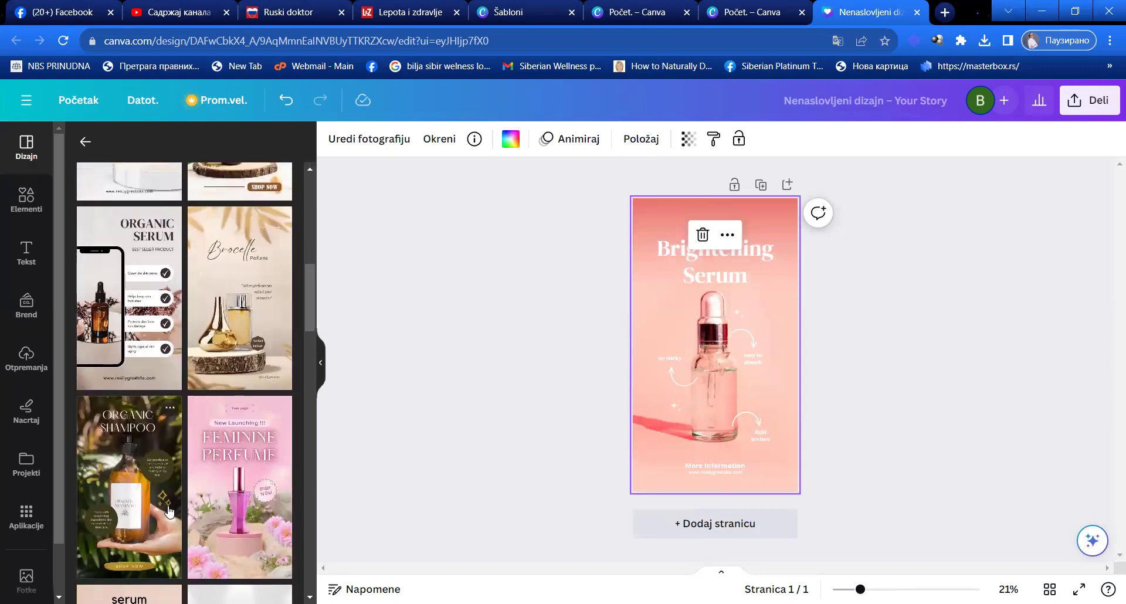
pyautogui.scroll(-5, 169, 511)
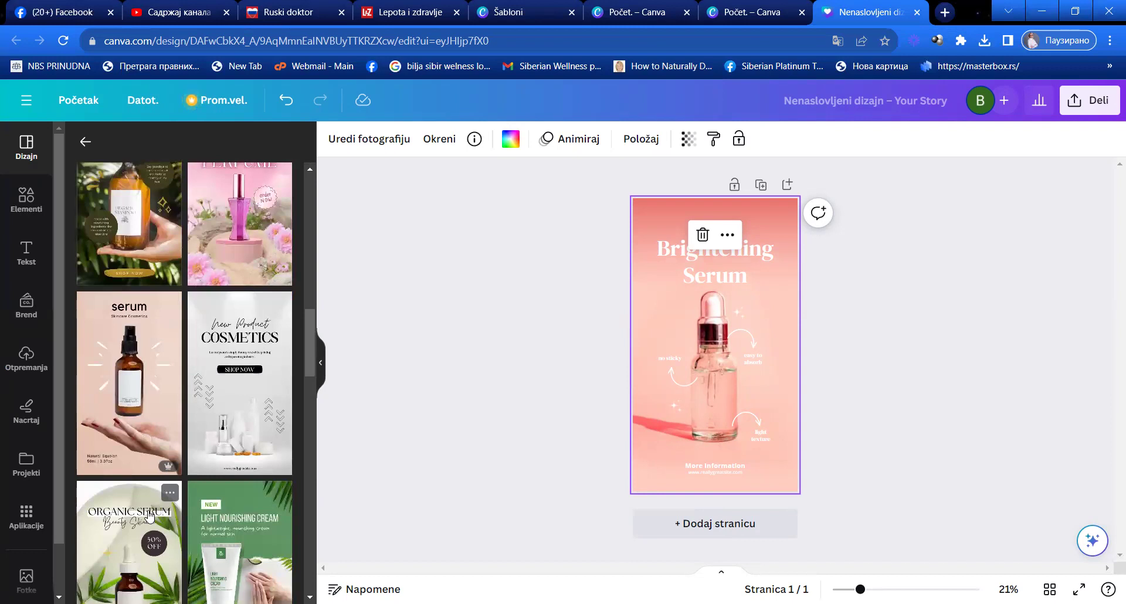
pyautogui.scroll(5, 149, 516)
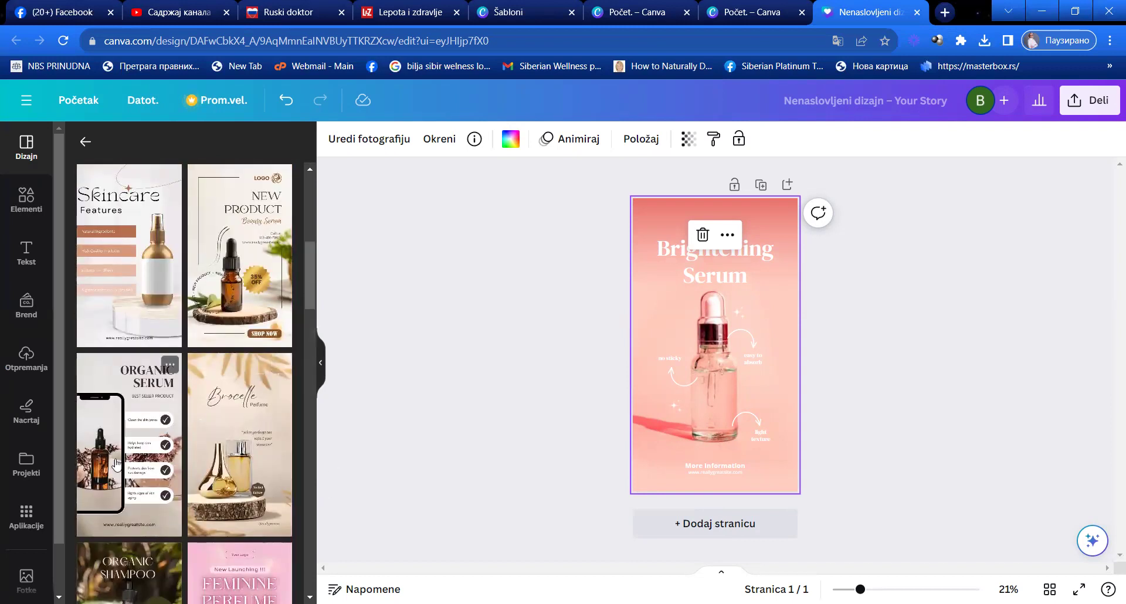
pyautogui.click(111, 376)
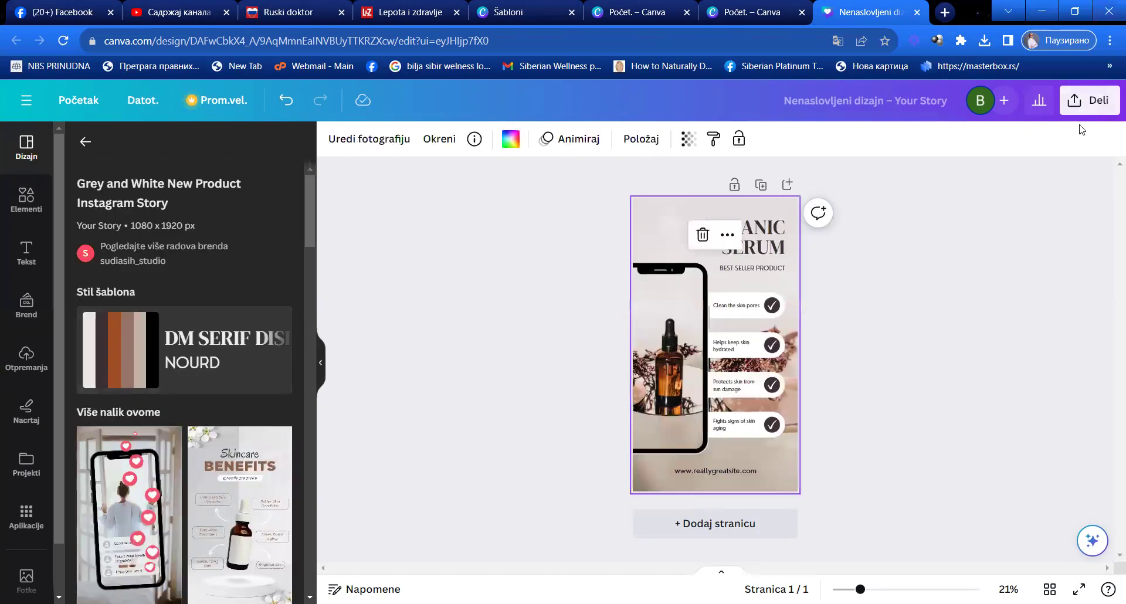
# Review the sharing options and the available download file types for the Organic Serum story
pyautogui.click(1085, 109)
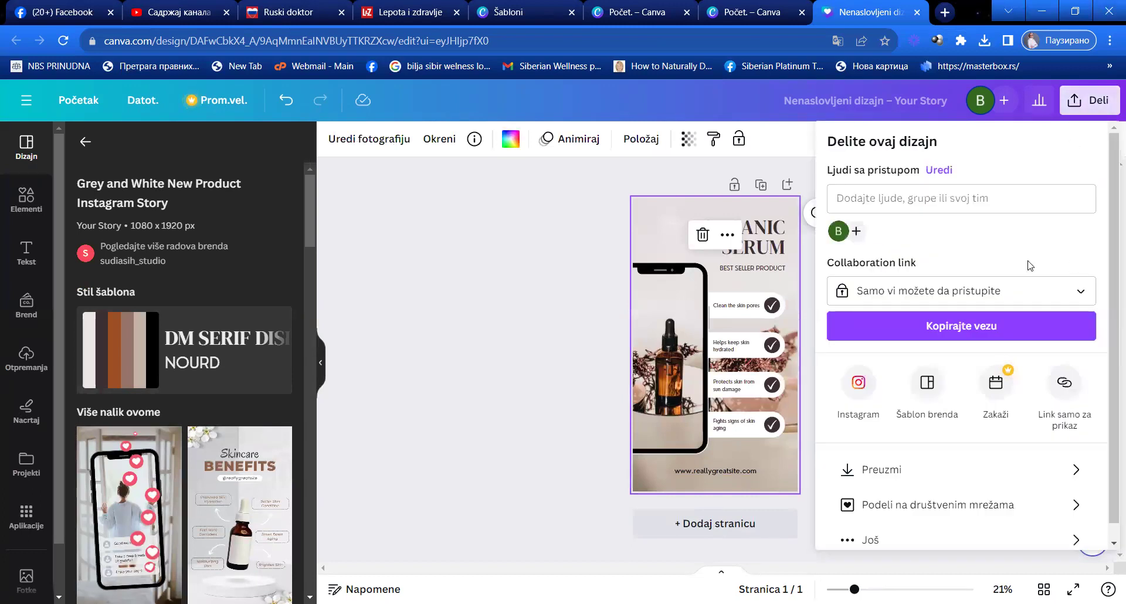
pyautogui.click(874, 469)
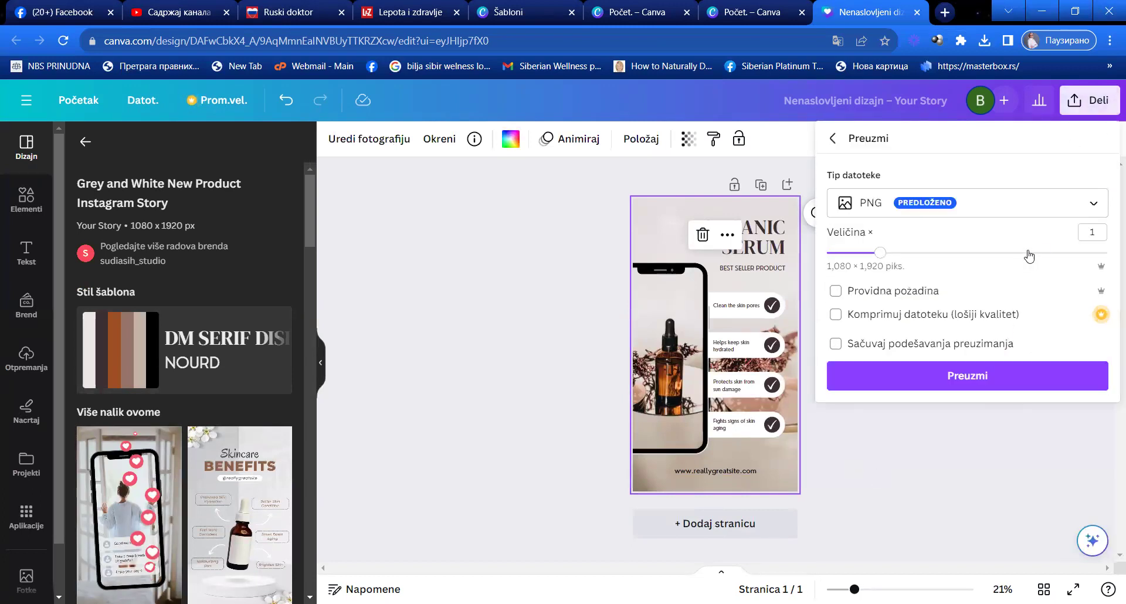
pyautogui.click(1083, 207)
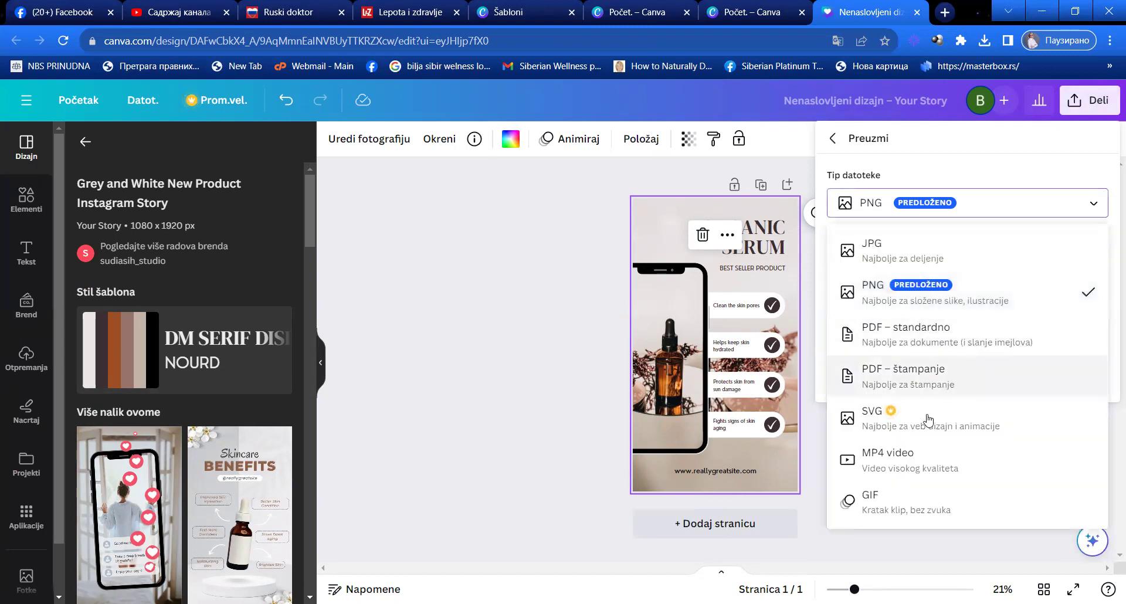
pyautogui.click(495, 291)
pyautogui.click(1094, 102)
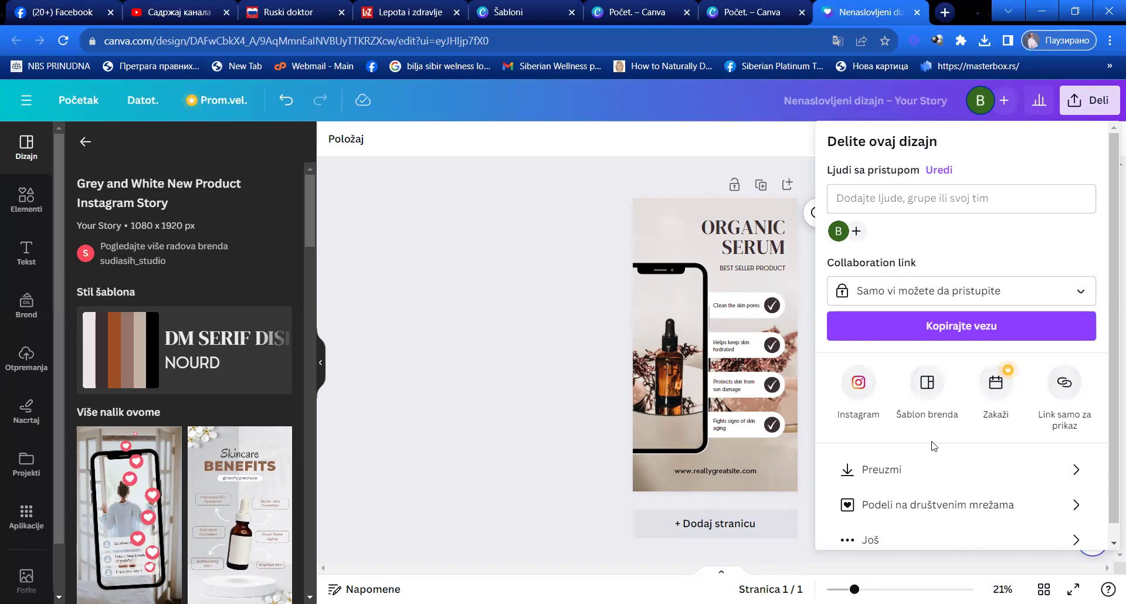
pyautogui.click(437, 216)
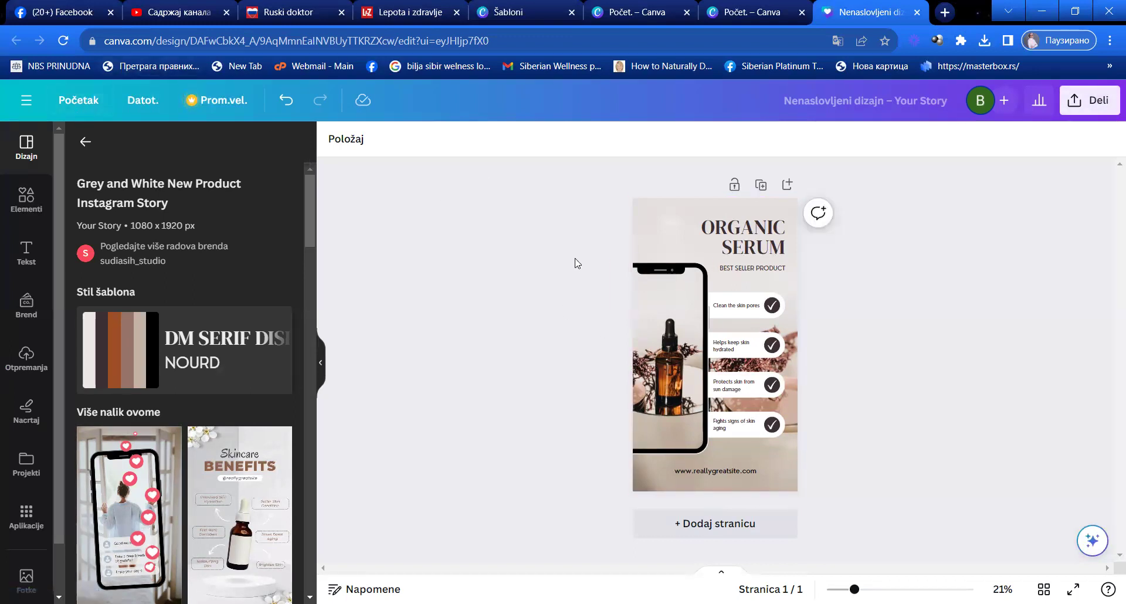
# Create a new Facebook post design from the home page and search its templates for "NEGA LICA"
pyautogui.click(63, 107)
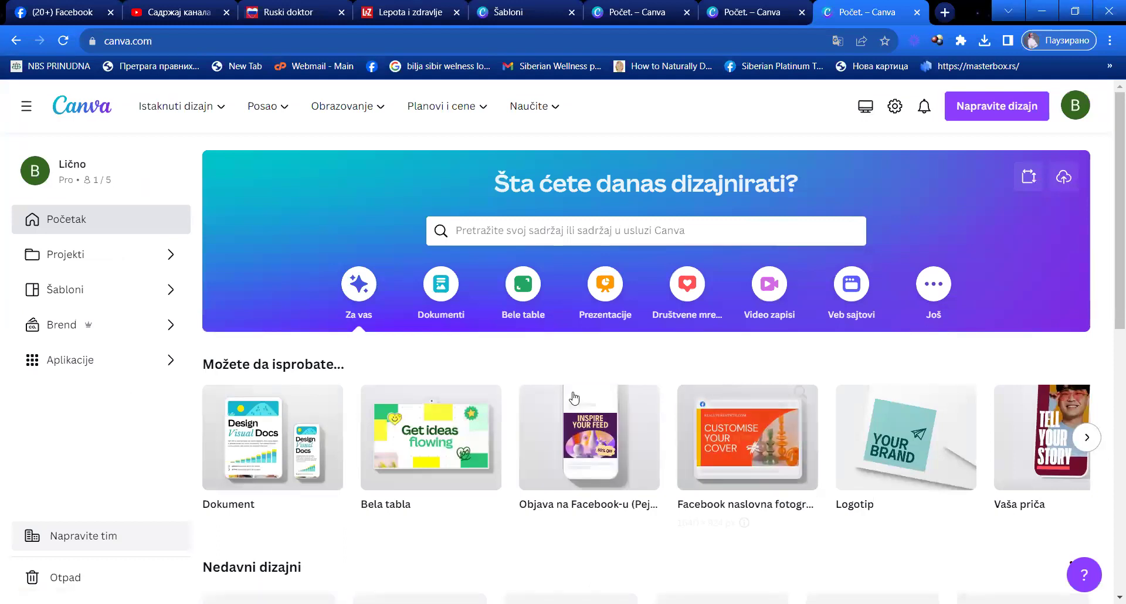
pyautogui.click(571, 450)
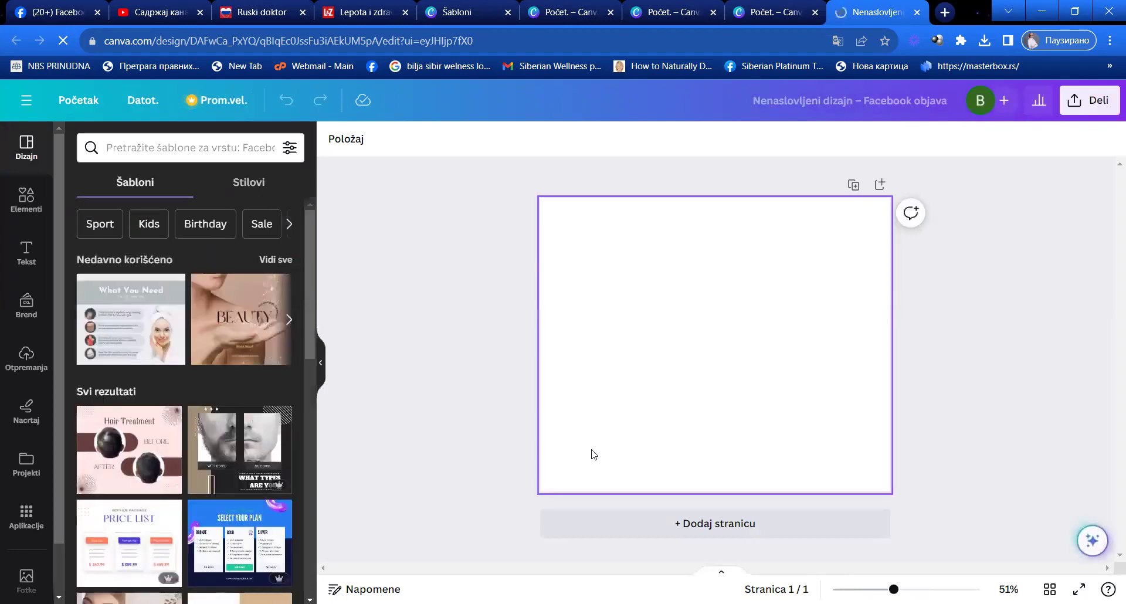
pyautogui.click(165, 147)
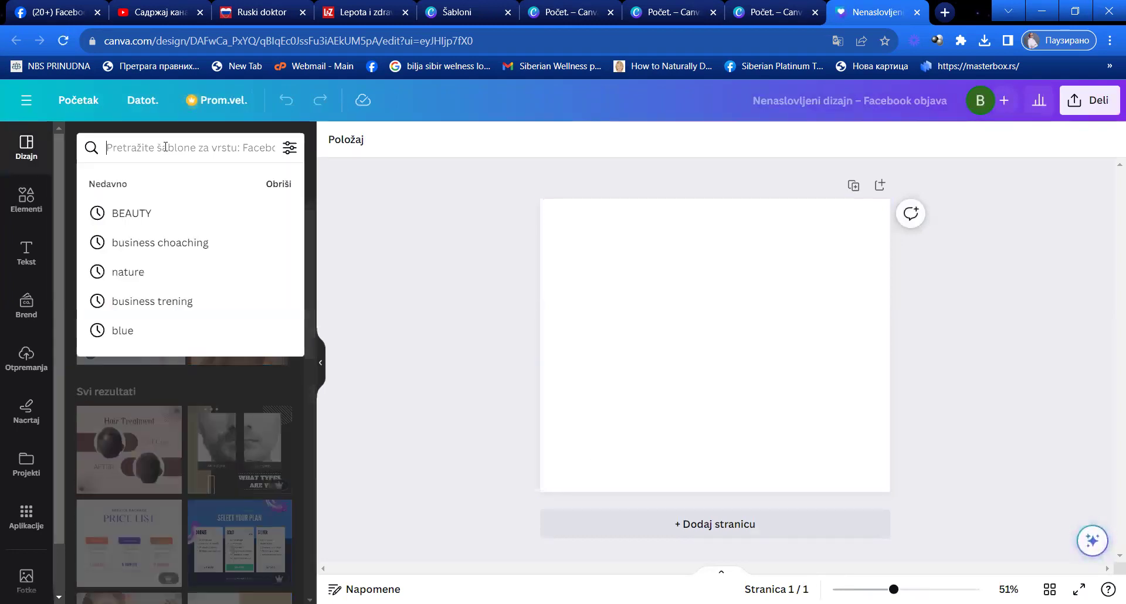
pyautogui.write('NEGA LOI')
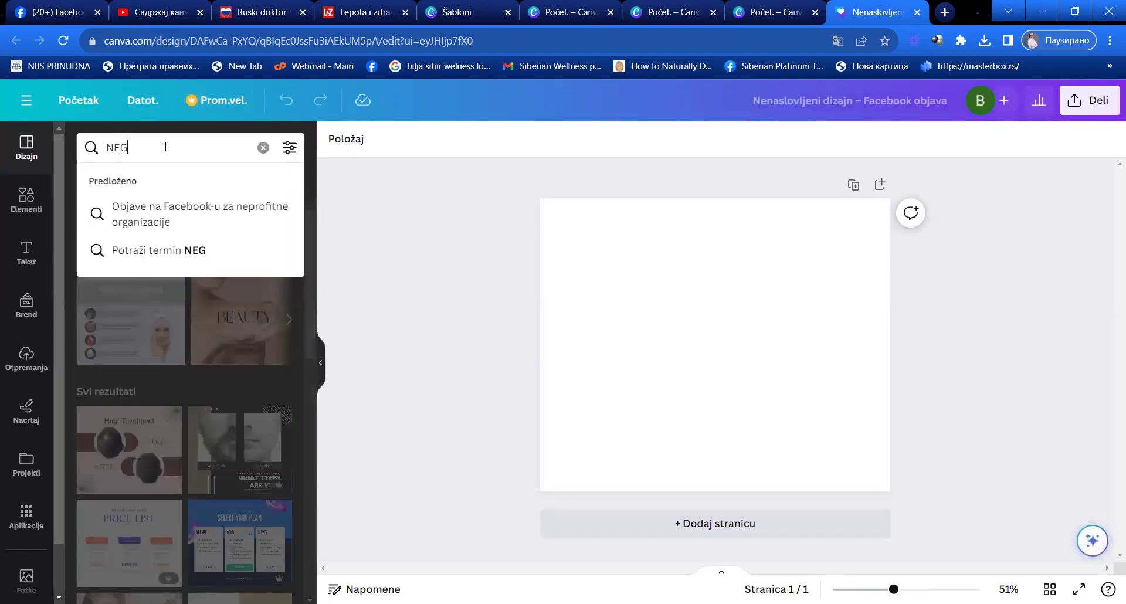
pyautogui.press('BackSpace')
pyautogui.press('BackSpace')
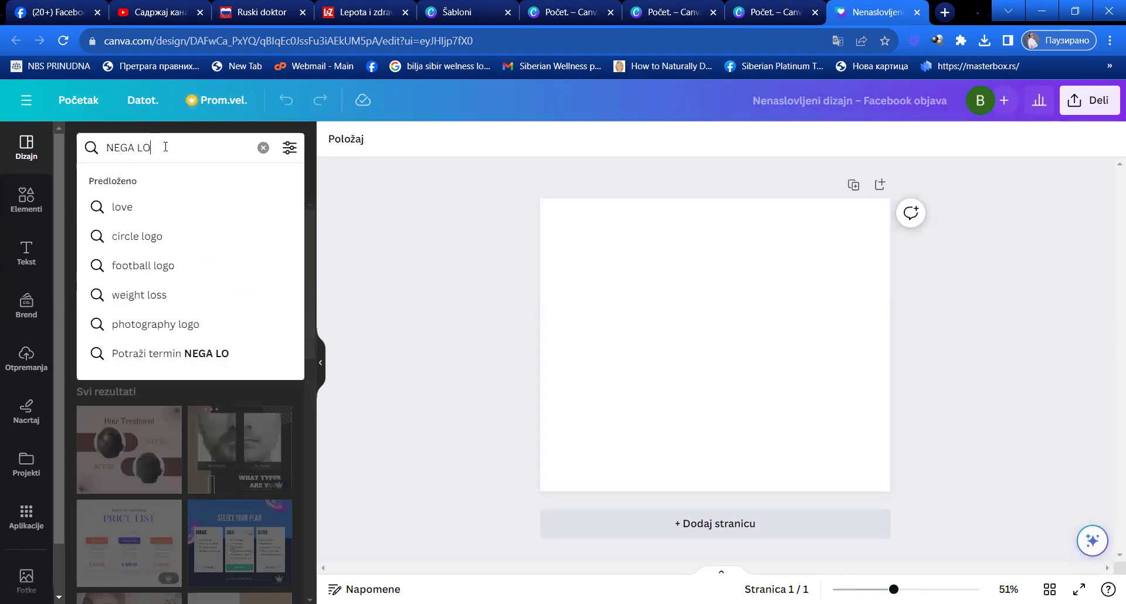
pyautogui.write('ICA')
pyautogui.press('Return')
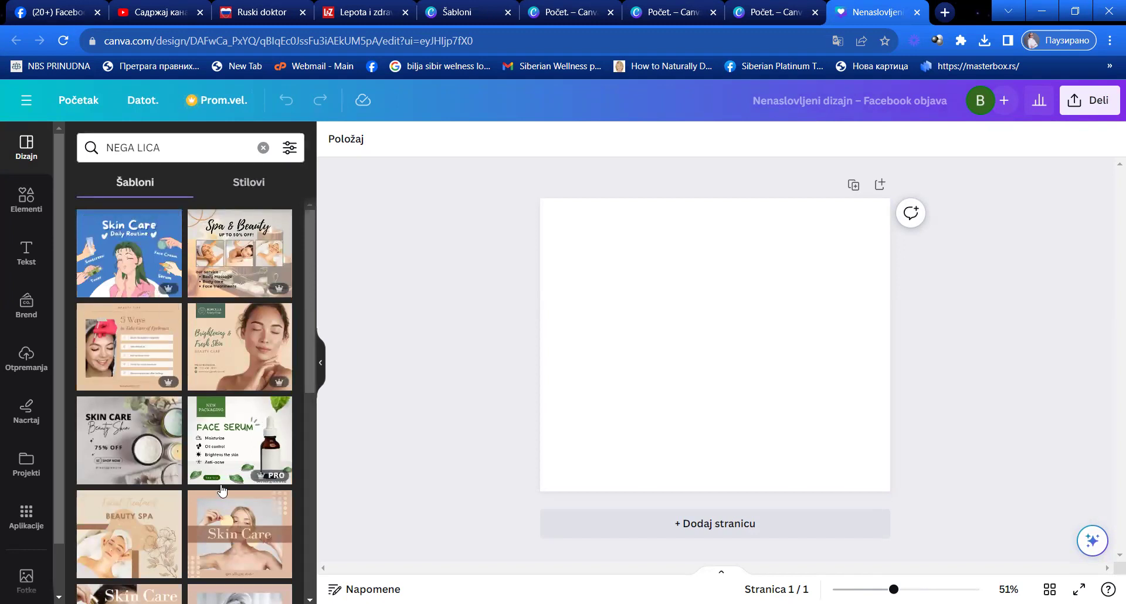
# Apply the "Yellow Watercolor Orgainc Skincare Product Facebook Post" template with the spray bottle and lemons to the blank page
pyautogui.scroll(-3, 229, 505)
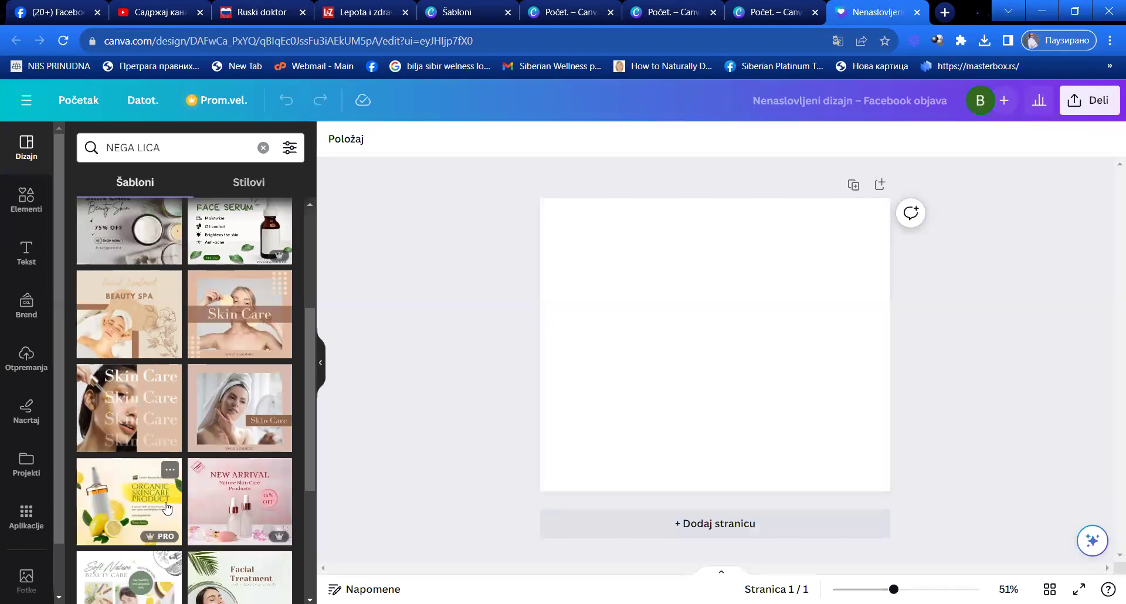
pyautogui.click(113, 513)
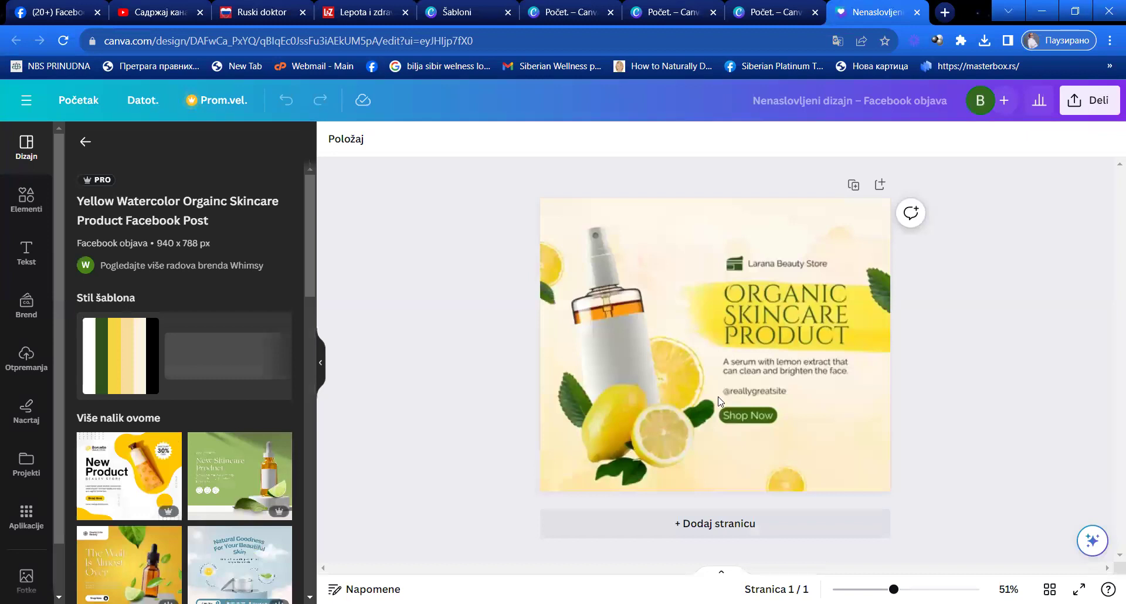
pyautogui.click(592, 308)
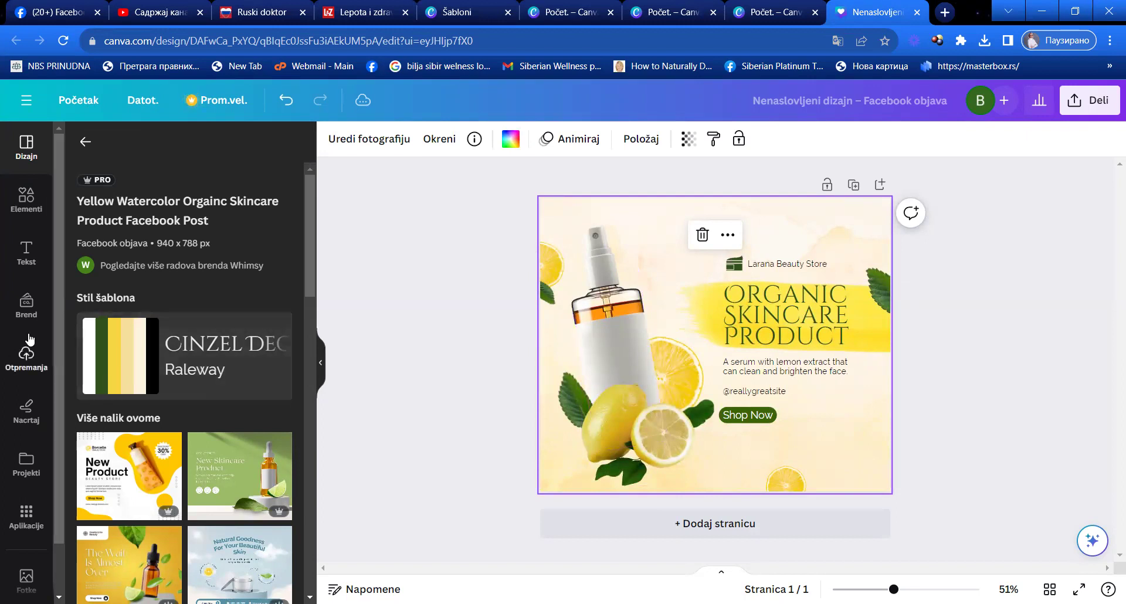
# Find the Stress Rescue Vitamin C Serum photo among the uploaded images and place it on the lemon skincare post
pyautogui.click(20, 361)
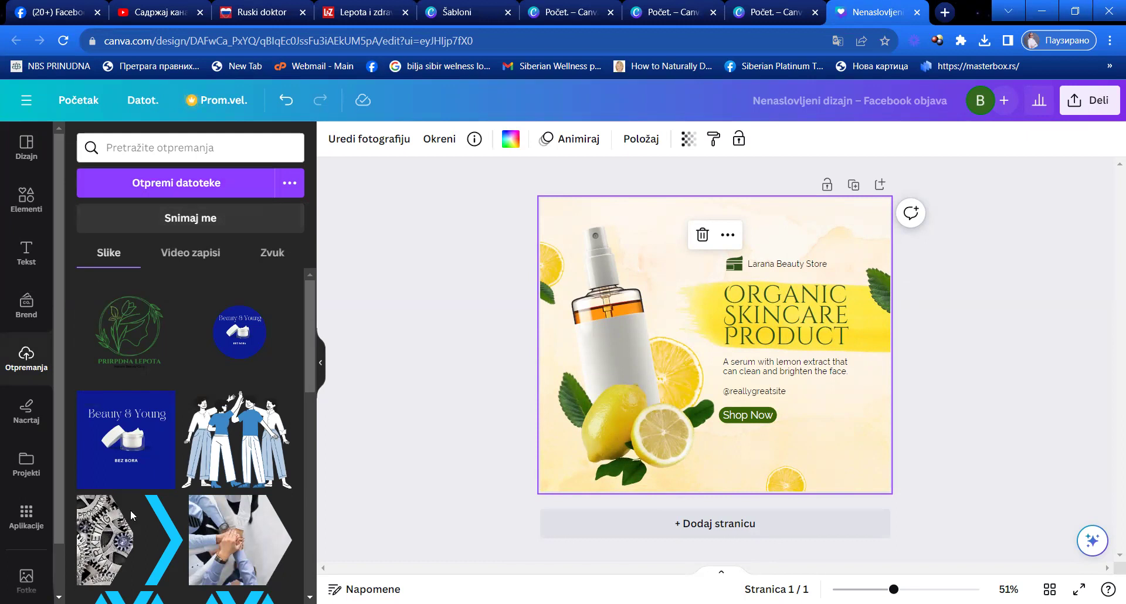
pyautogui.scroll(-4, 311, 381)
pyautogui.scroll(-5, 185, 434)
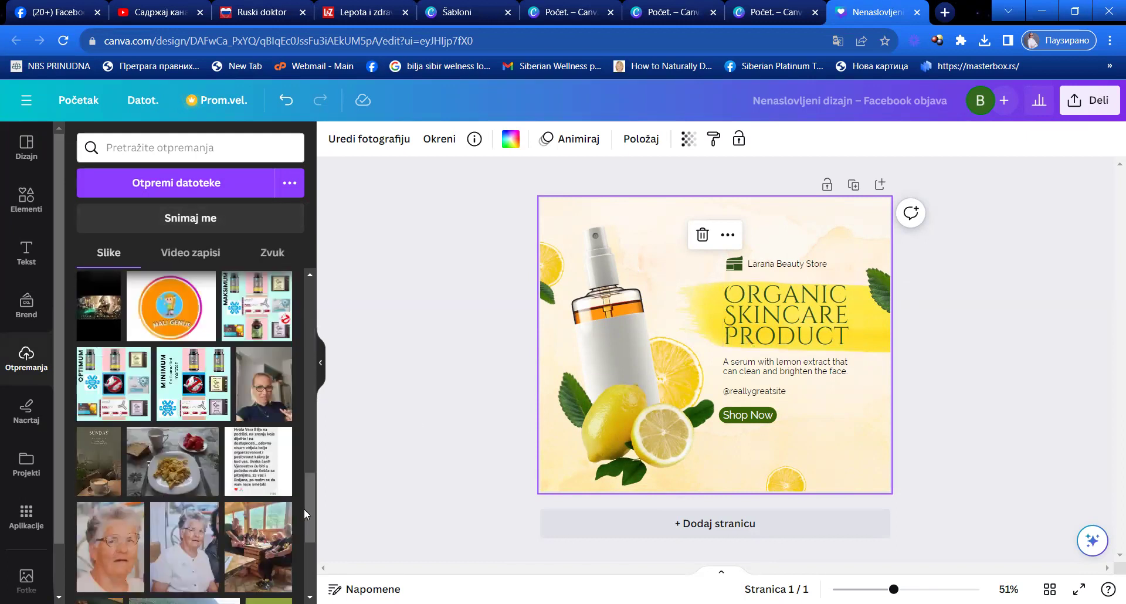
pyautogui.scroll(-5, 241, 552)
pyautogui.scroll(-10, 213, 463)
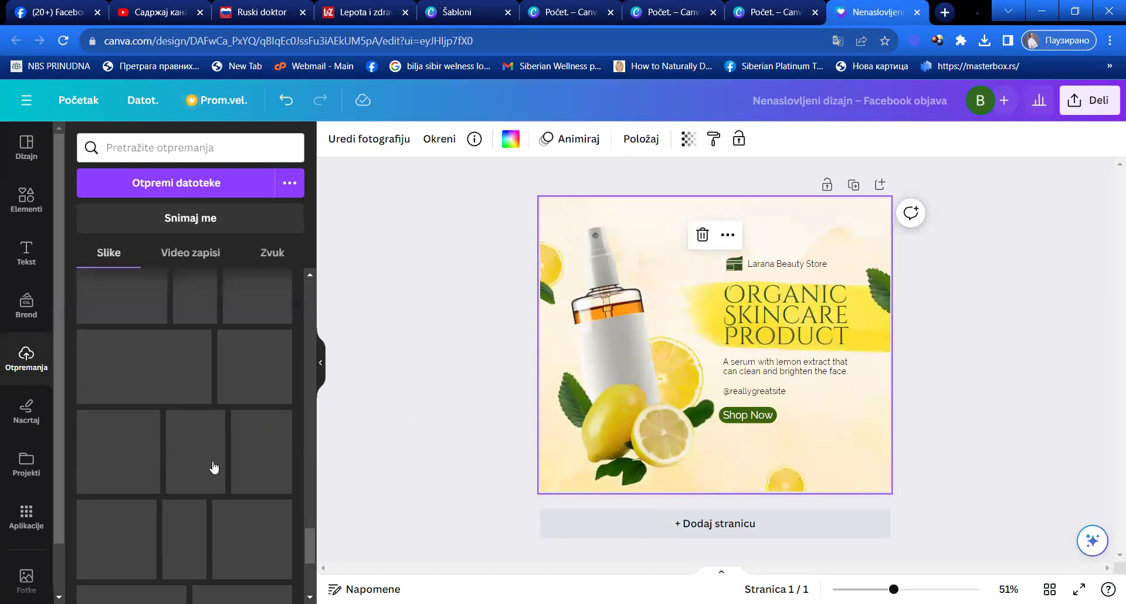
pyautogui.scroll(-3, 213, 462)
pyautogui.scroll(-5, 213, 464)
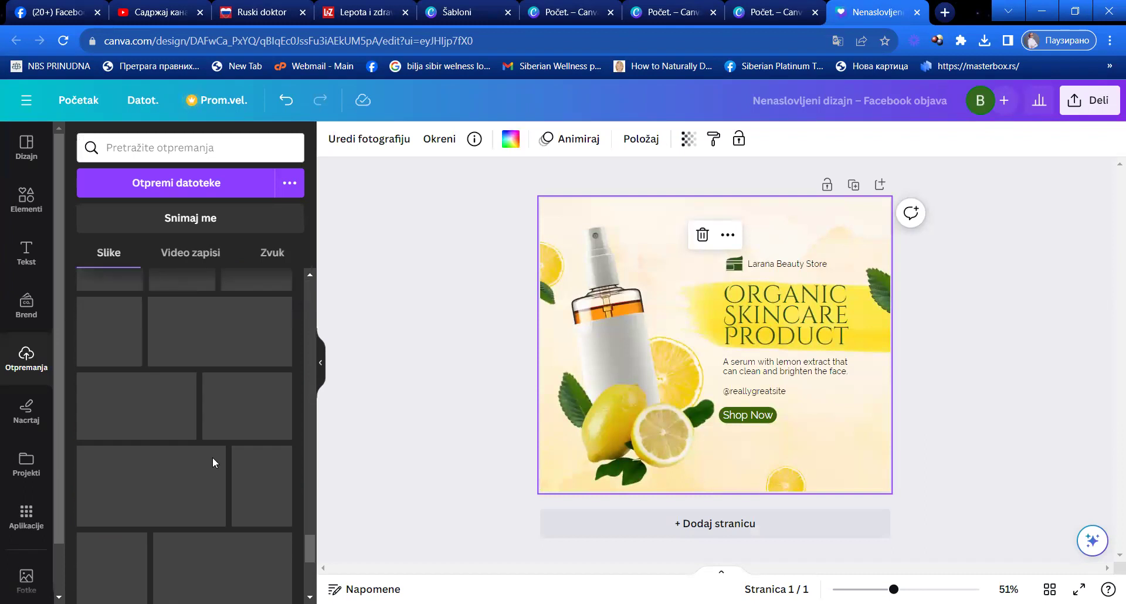
pyautogui.scroll(-8, 213, 463)
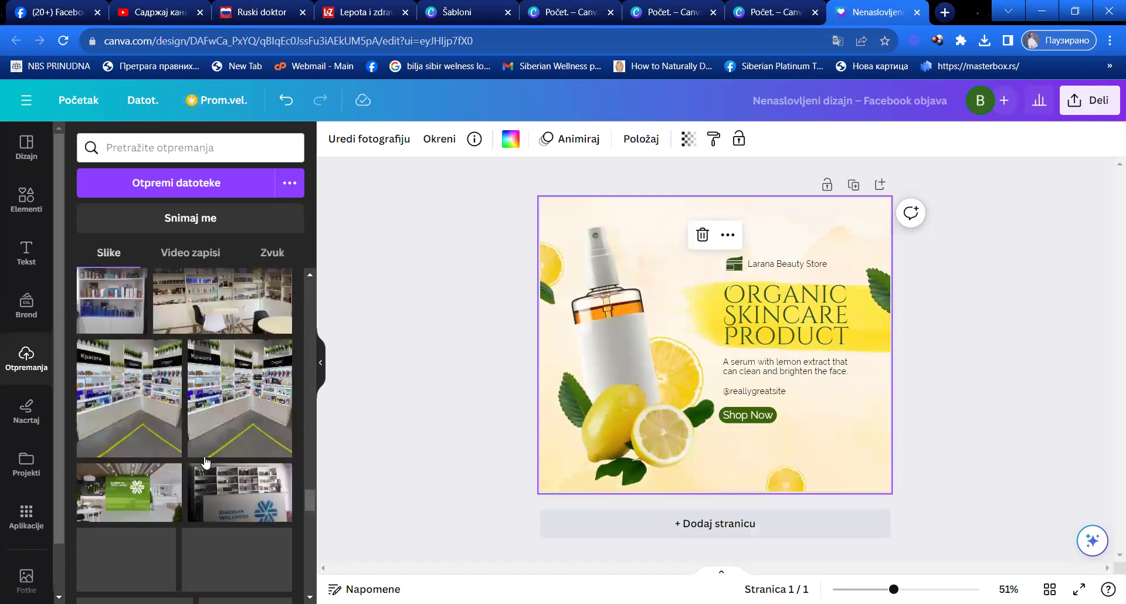
pyautogui.scroll(-10, 206, 464)
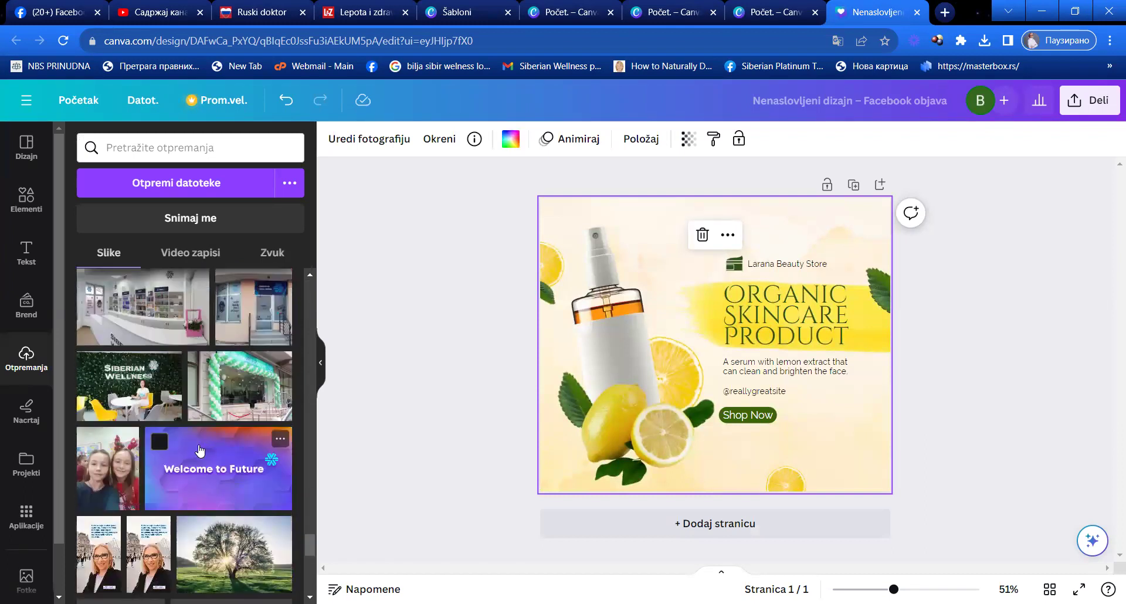
pyautogui.scroll(-10, 191, 457)
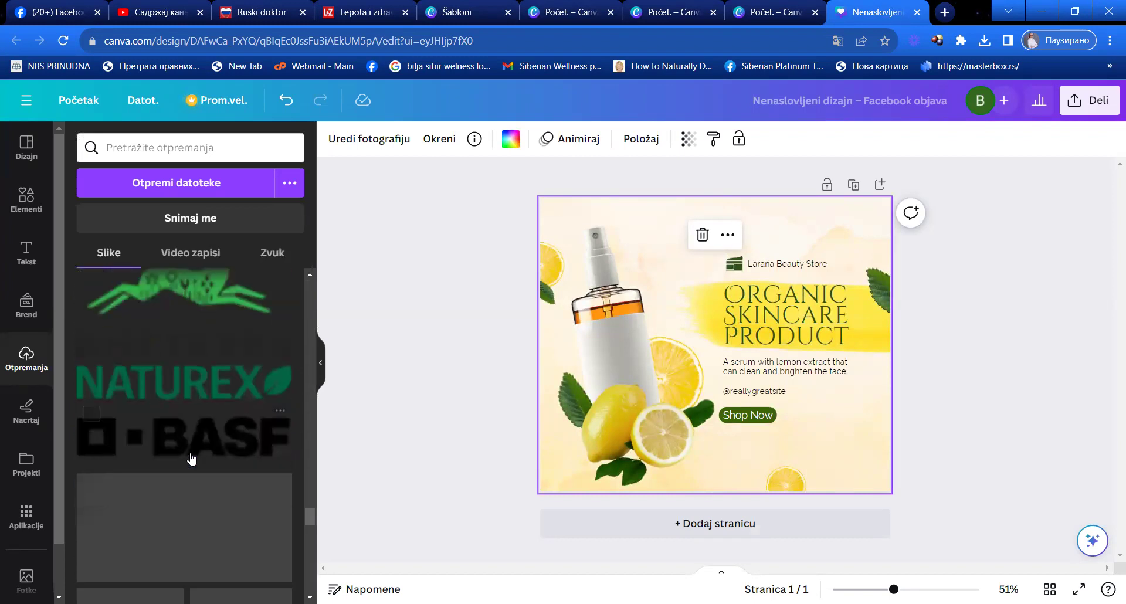
pyautogui.scroll(-1, 190, 459)
pyautogui.scroll(-2, 188, 459)
pyautogui.scroll(2, 188, 459)
pyautogui.scroll(-5, 170, 446)
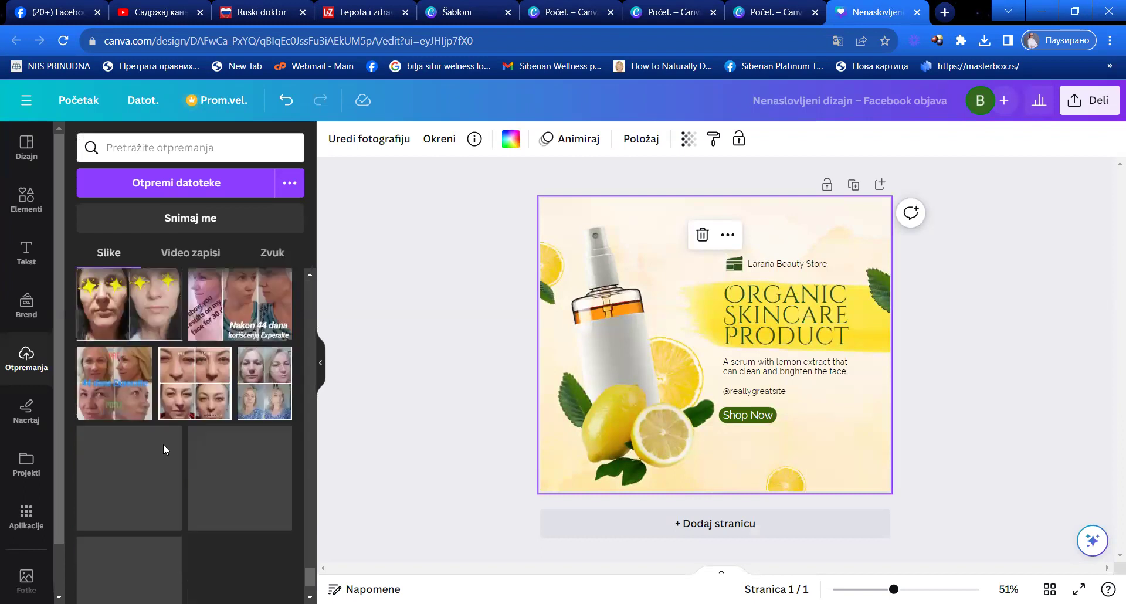
pyautogui.scroll(-5, 164, 446)
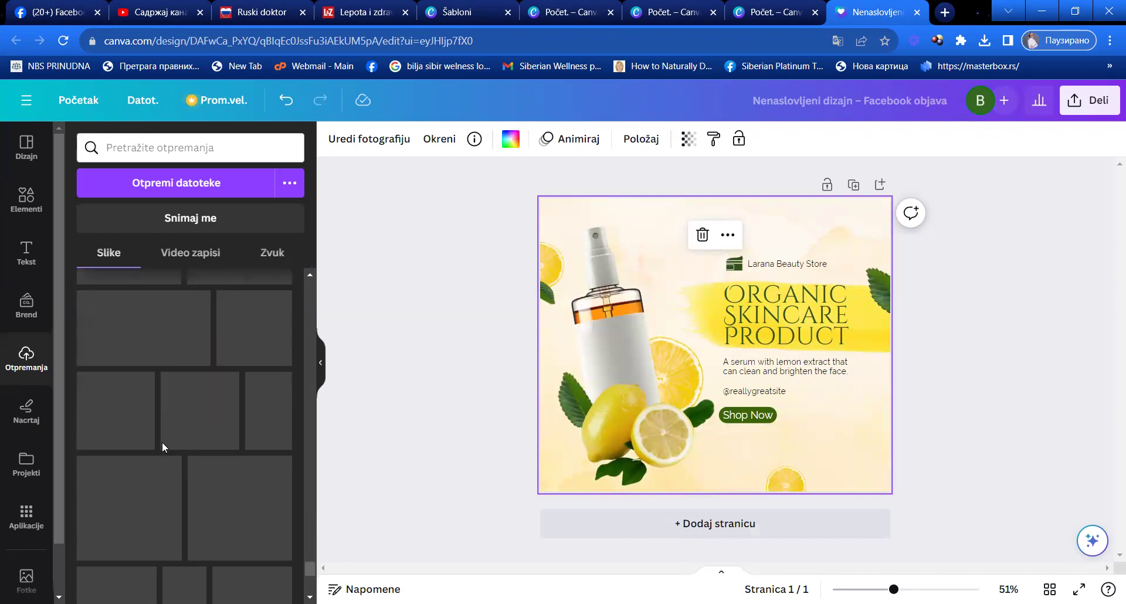
pyautogui.scroll(5, 183, 410)
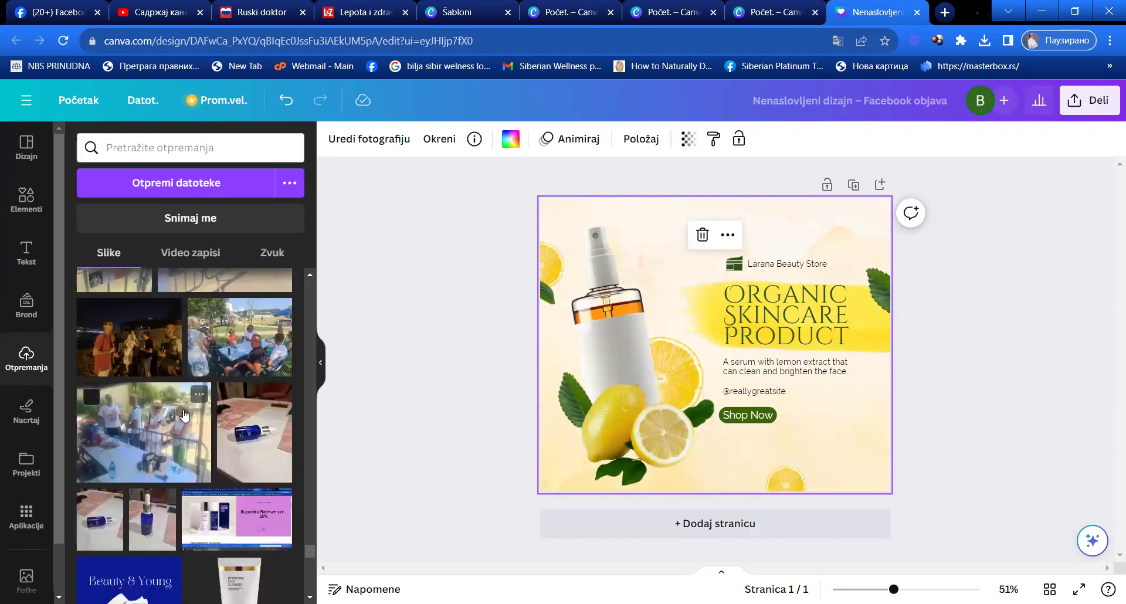
pyautogui.scroll(-10, 183, 410)
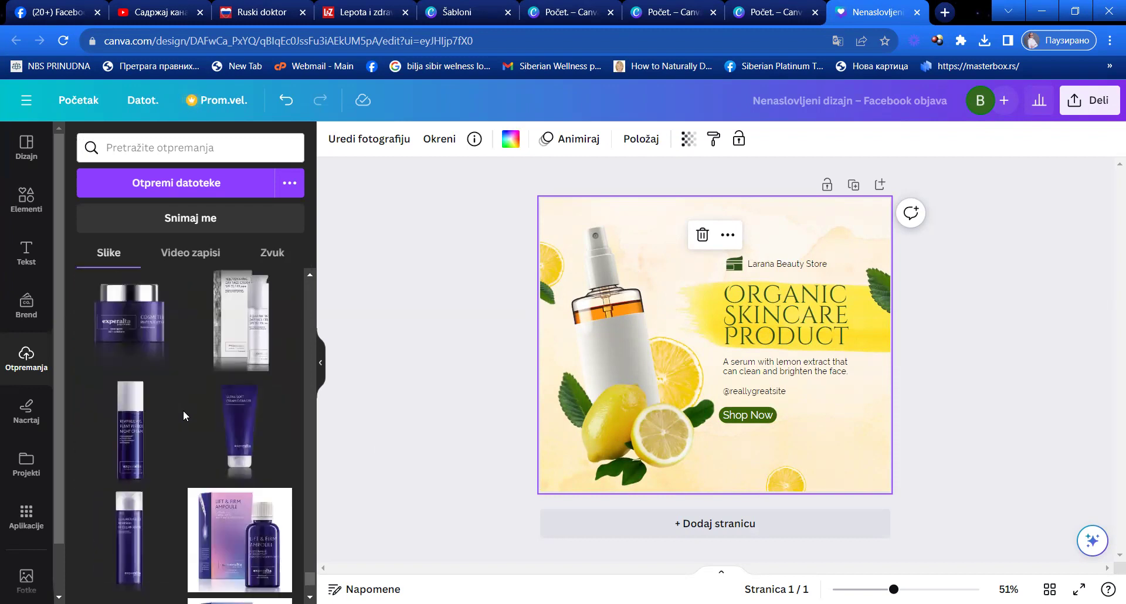
pyautogui.scroll(-3, 182, 415)
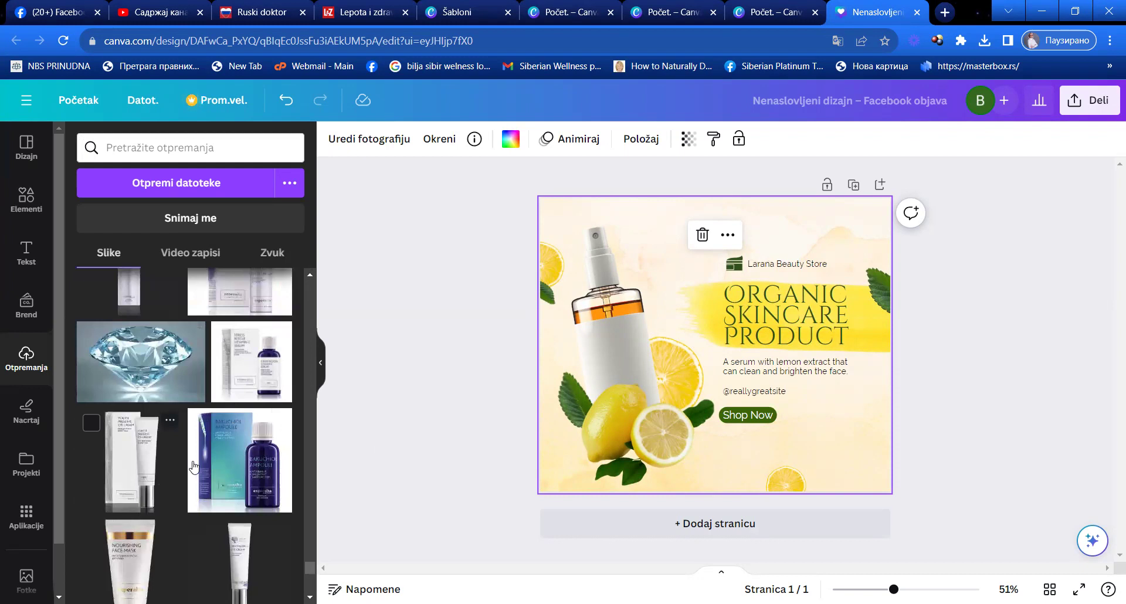
pyautogui.moveTo(246, 370); pyautogui.dragTo(694, 353)
# Send the vitamin C serum photo behind the text and remove its background with BG Remover
pyautogui.rightClick(694, 353)
pyautogui.moveTo(694, 354)
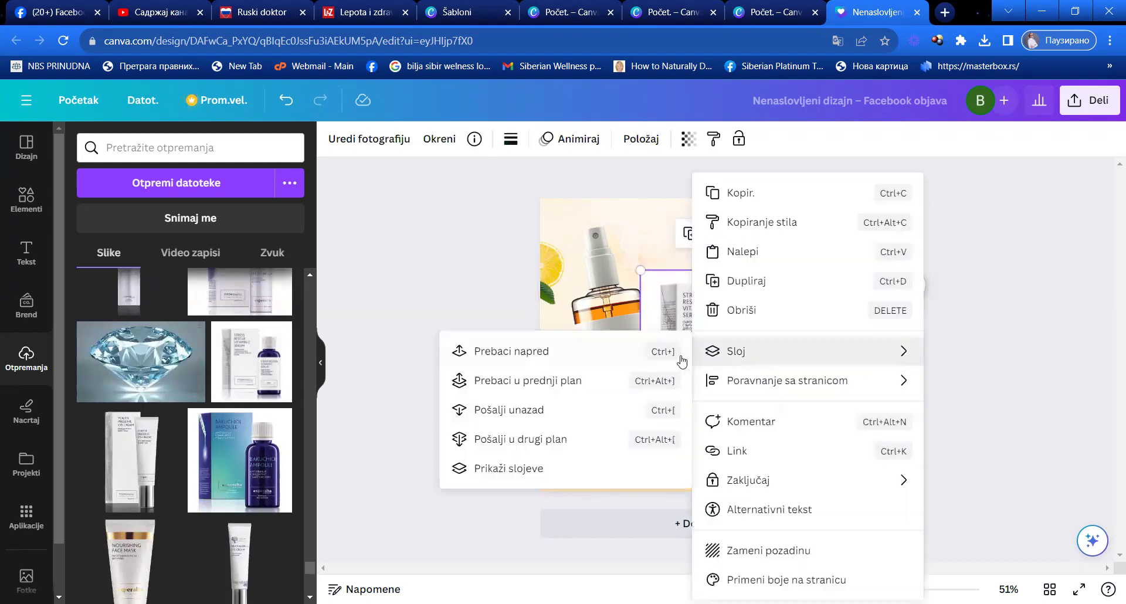
pyautogui.click(563, 435)
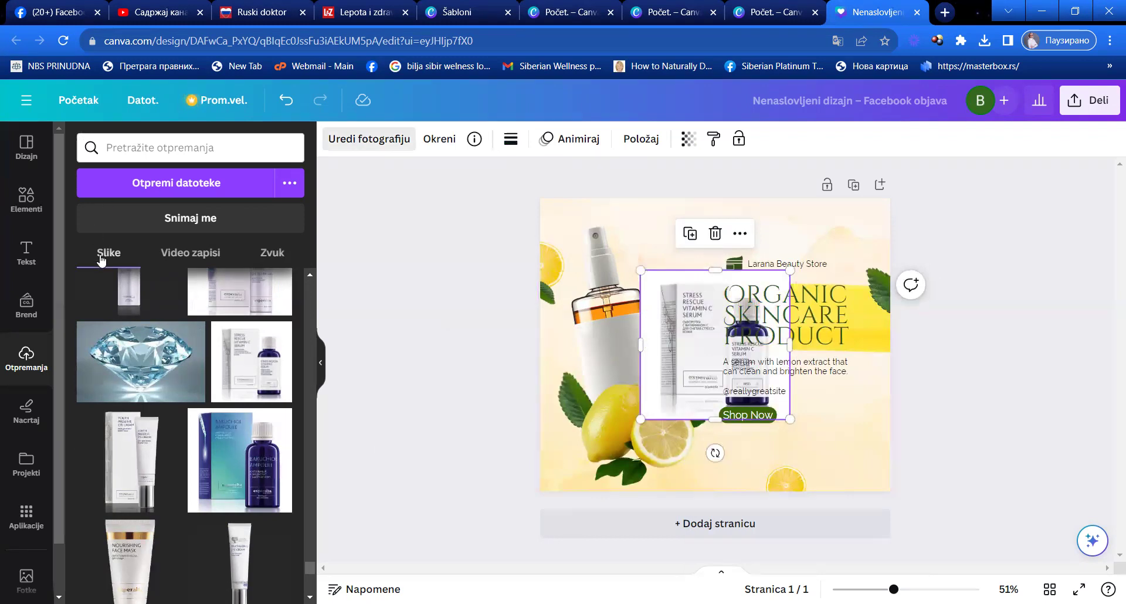
pyautogui.click(351, 147)
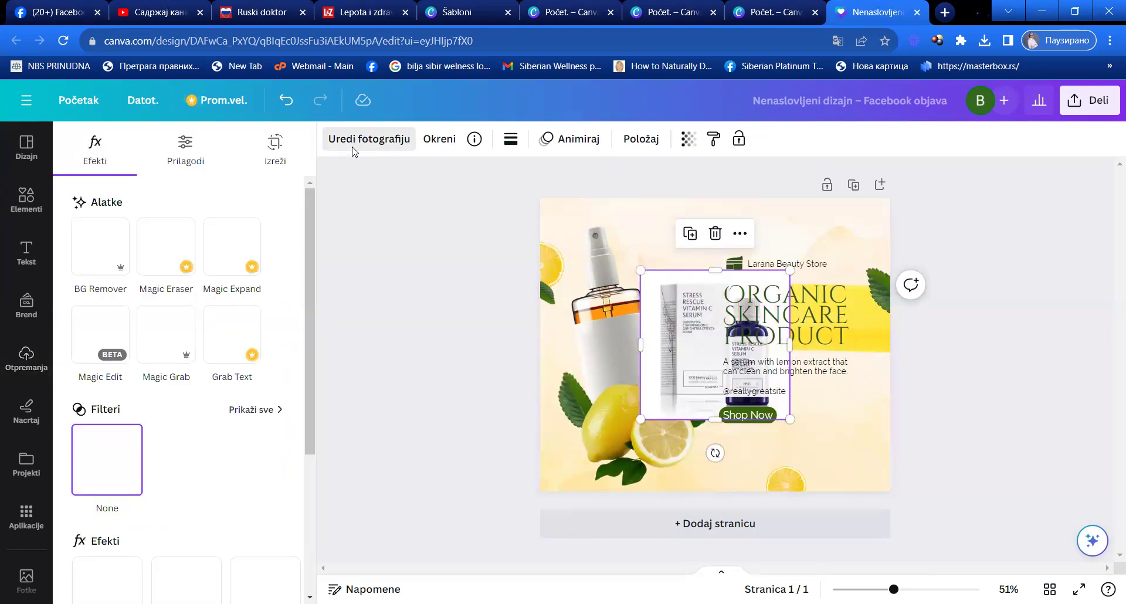
pyautogui.click(107, 253)
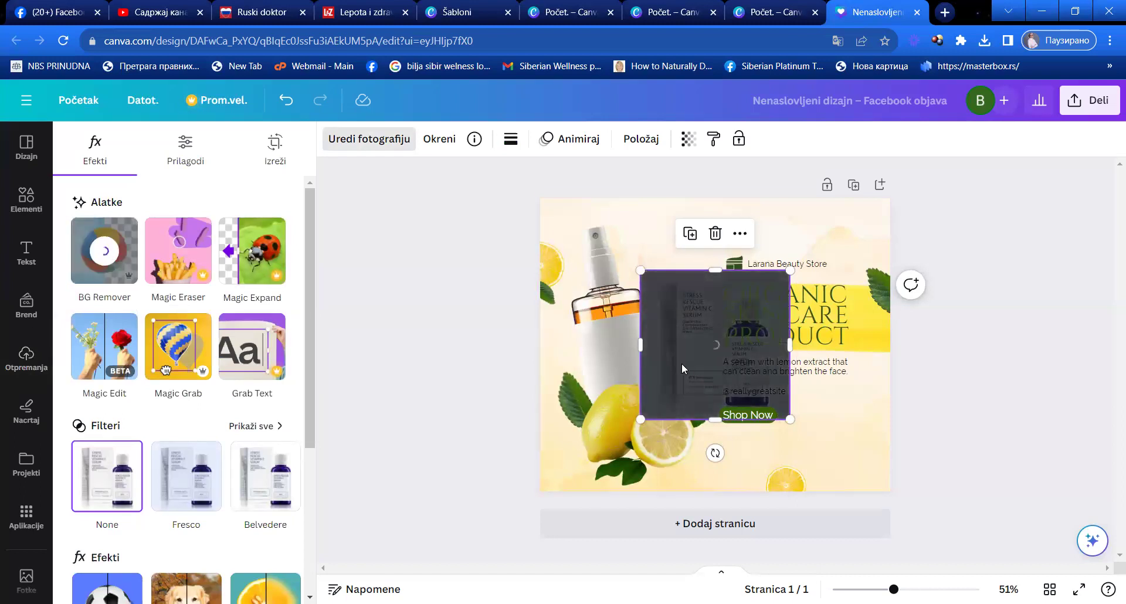
# Delete the template's spray bottle, move the serum photo into its place, and tilt the photo counterclockwise
pyautogui.click(620, 336)
pyautogui.click(610, 182)
pyautogui.moveTo(688, 364); pyautogui.dragTo(597, 345)
pyautogui.moveTo(626, 448); pyautogui.dragTo(674, 446)
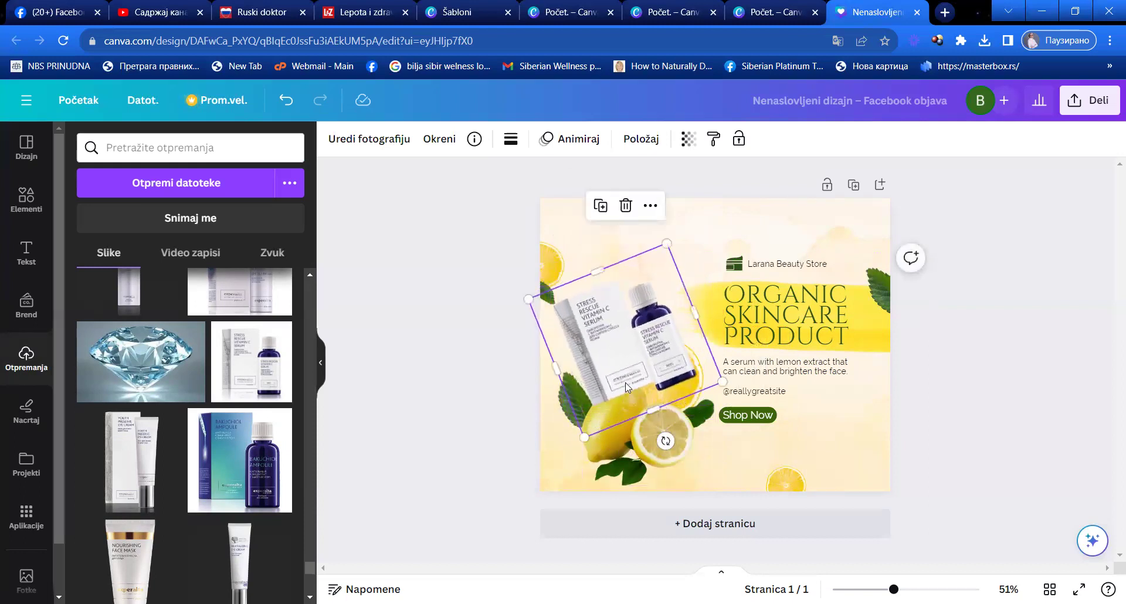
# Send the tilted serum photo behind the lemons and enlarge it slightly
pyautogui.rightClick(626, 387)
pyautogui.moveTo(628, 388)
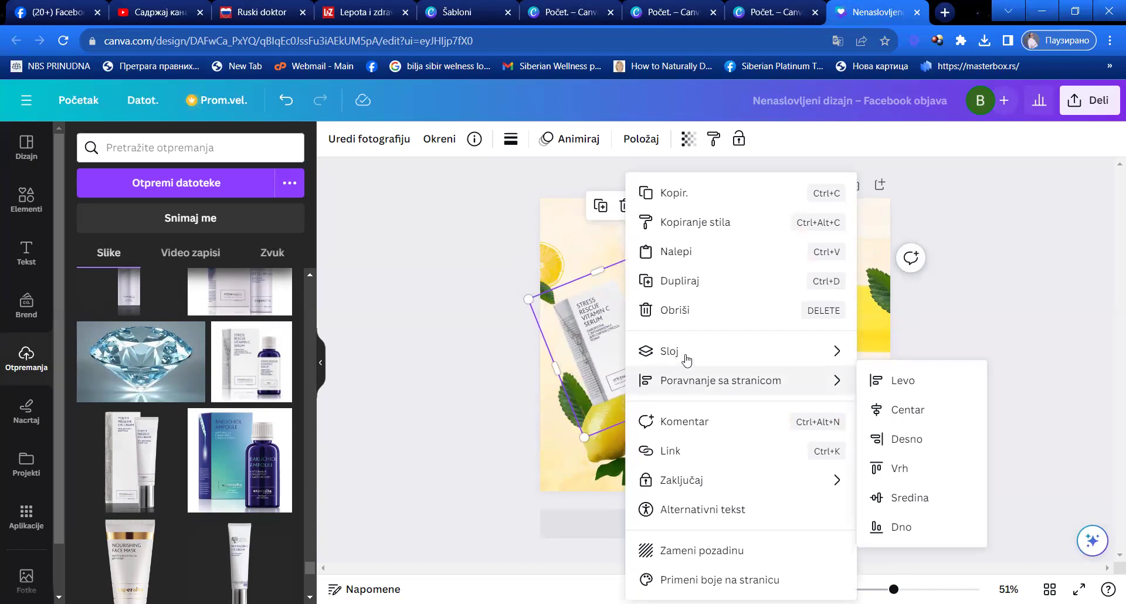
pyautogui.moveTo(686, 355)
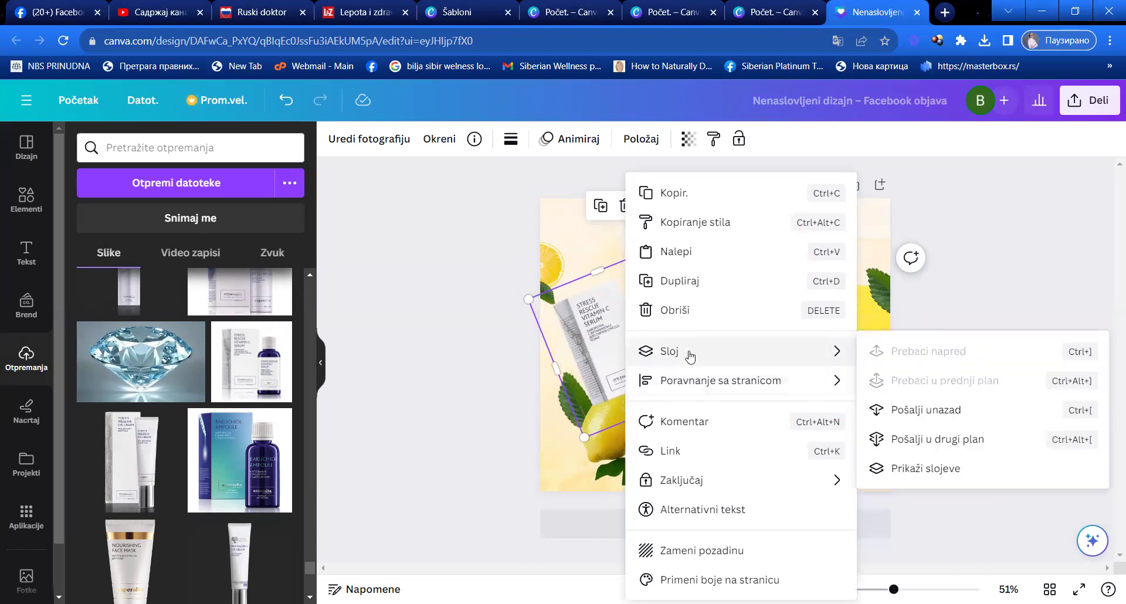
pyautogui.click(900, 439)
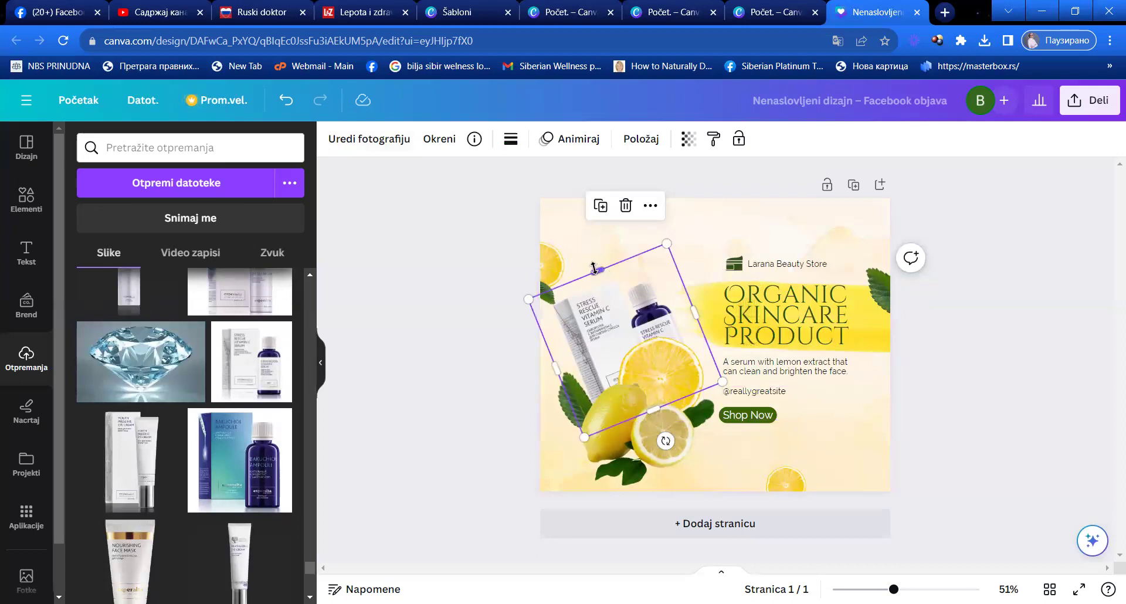
pyautogui.moveTo(597, 270); pyautogui.dragTo(595, 258)
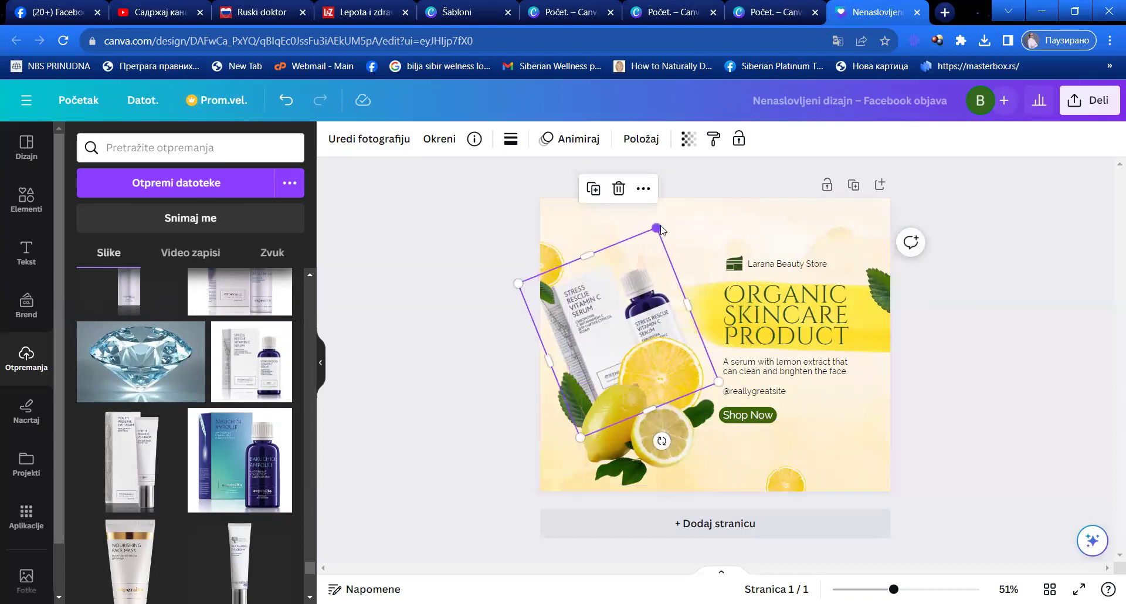
# Shrink the tilted serum photo slightly behind the lemons
pyautogui.moveTo(657, 228); pyautogui.dragTo(651, 241)
pyautogui.click(469, 354)
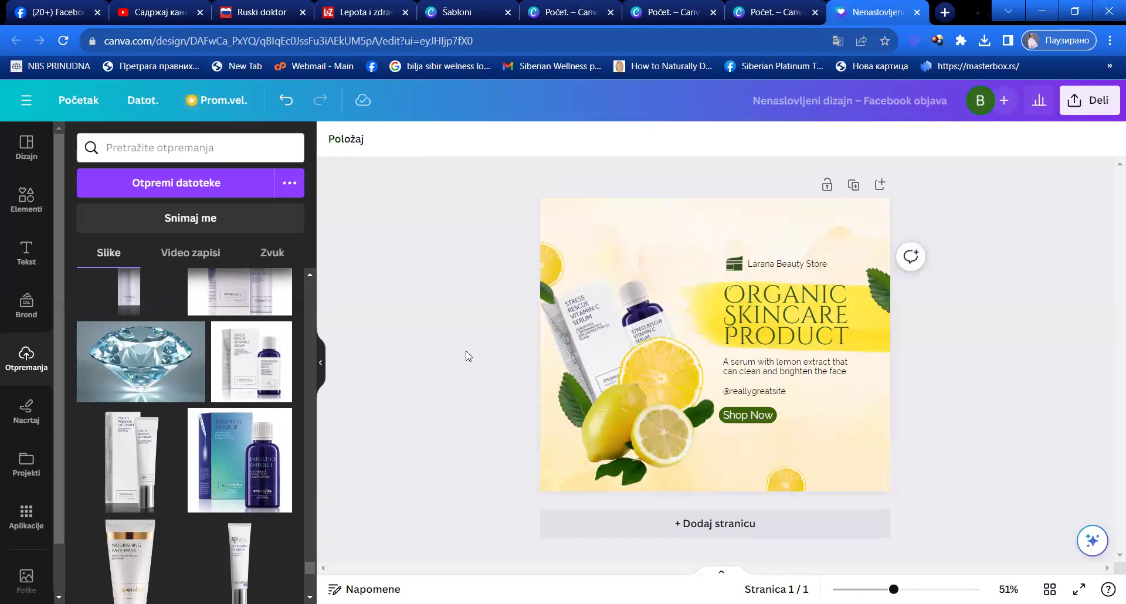
# Apply the serum photo's colours to the page, recolouring the logo and the Shop Now label
pyautogui.click(839, 324)
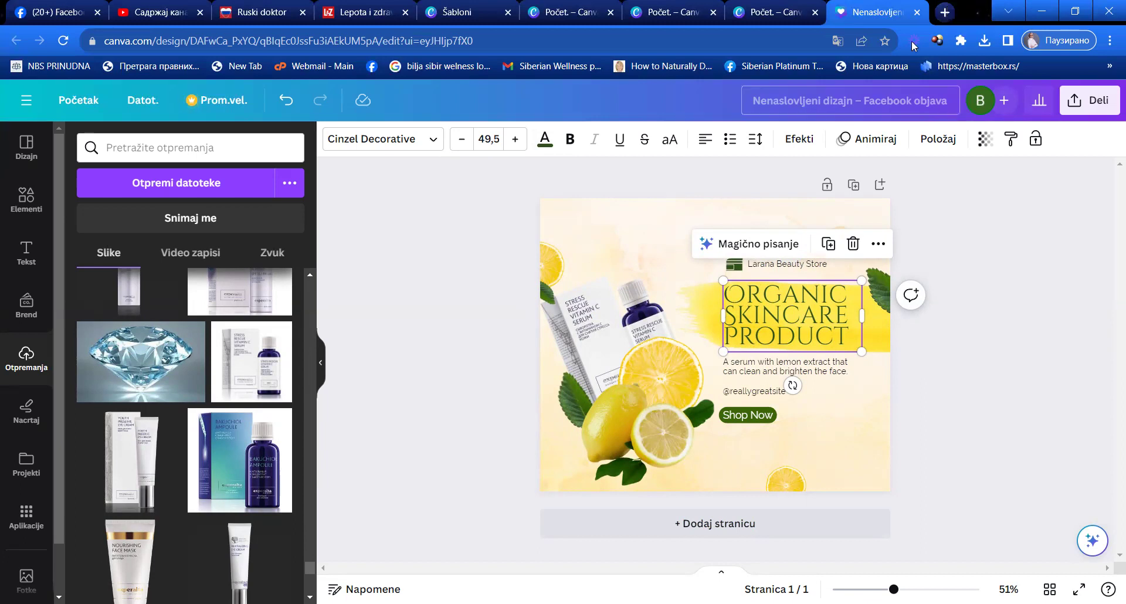
pyautogui.click(748, 420)
pyautogui.click(749, 425)
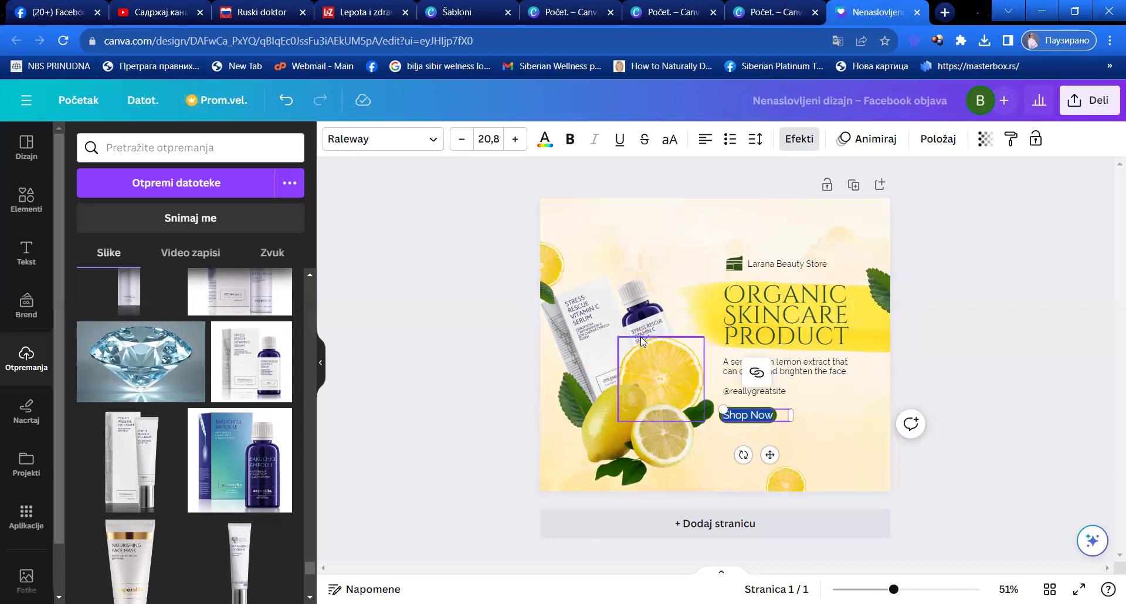
pyautogui.rightClick(617, 323)
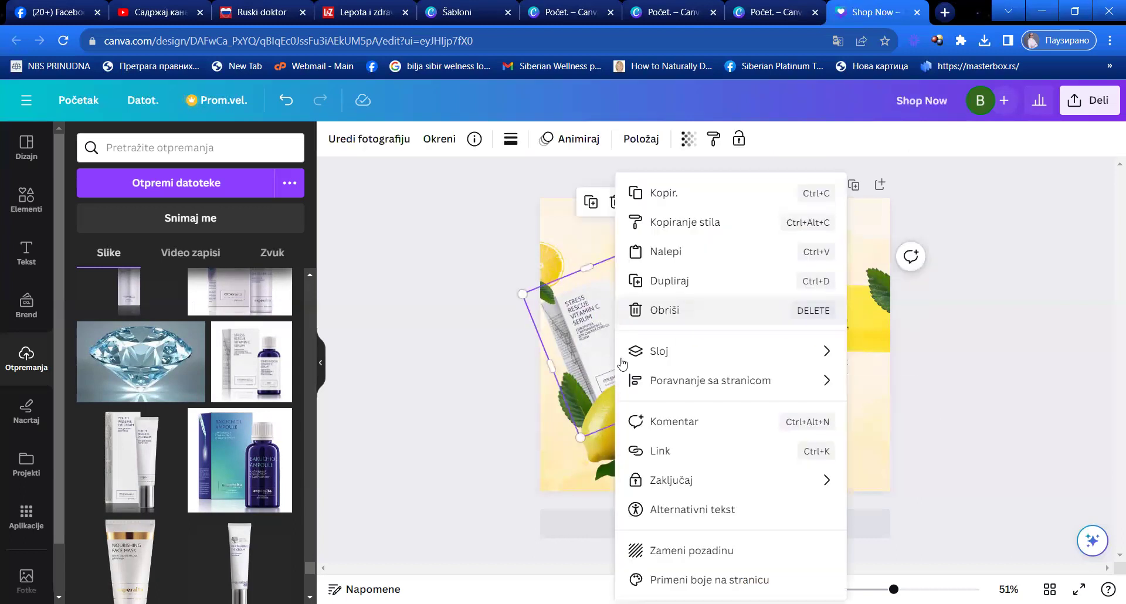
pyautogui.click(658, 581)
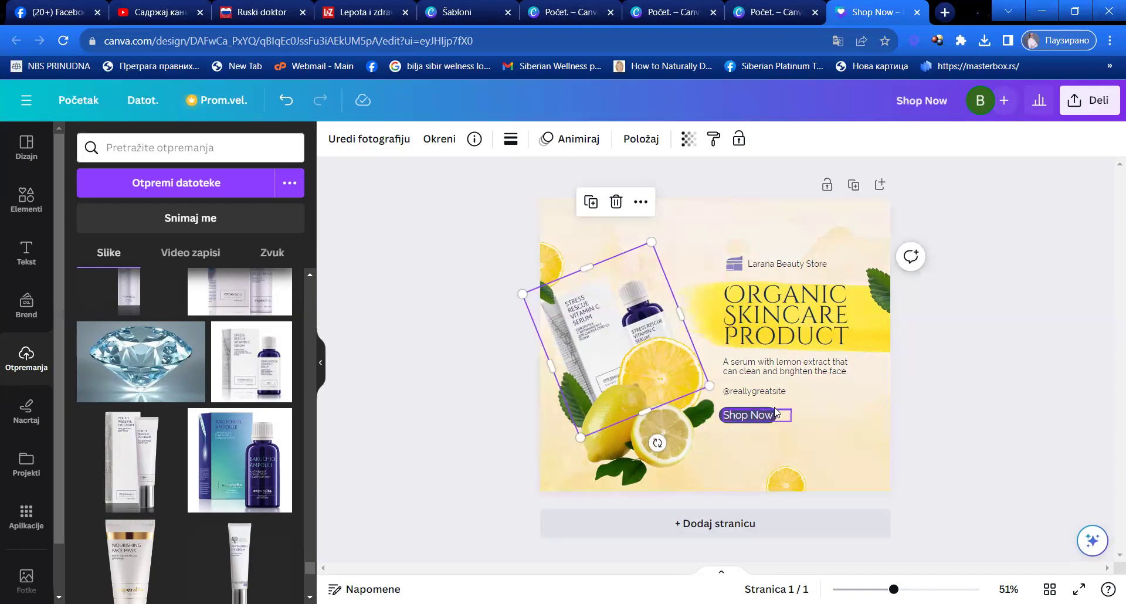
# Open the download settings for the finished skincare post
pyautogui.click(1083, 100)
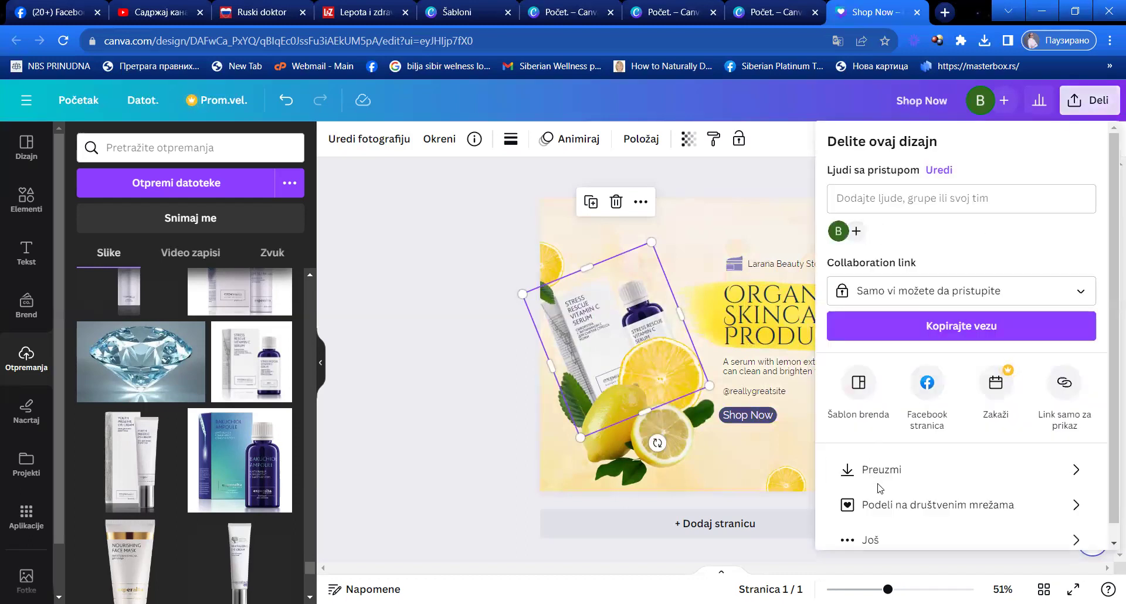
pyautogui.click(880, 484)
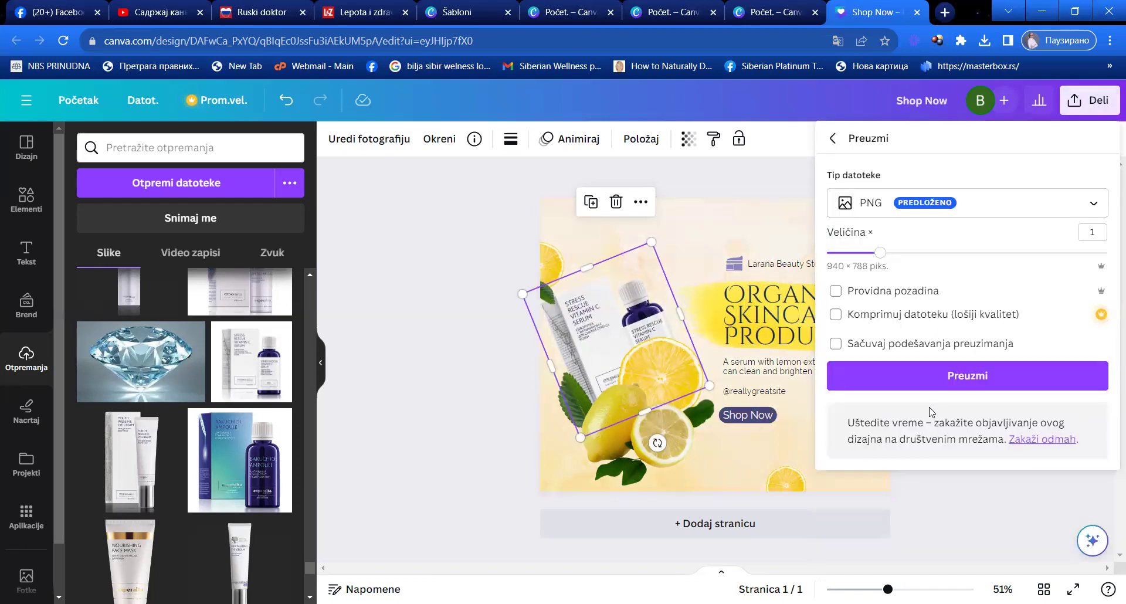